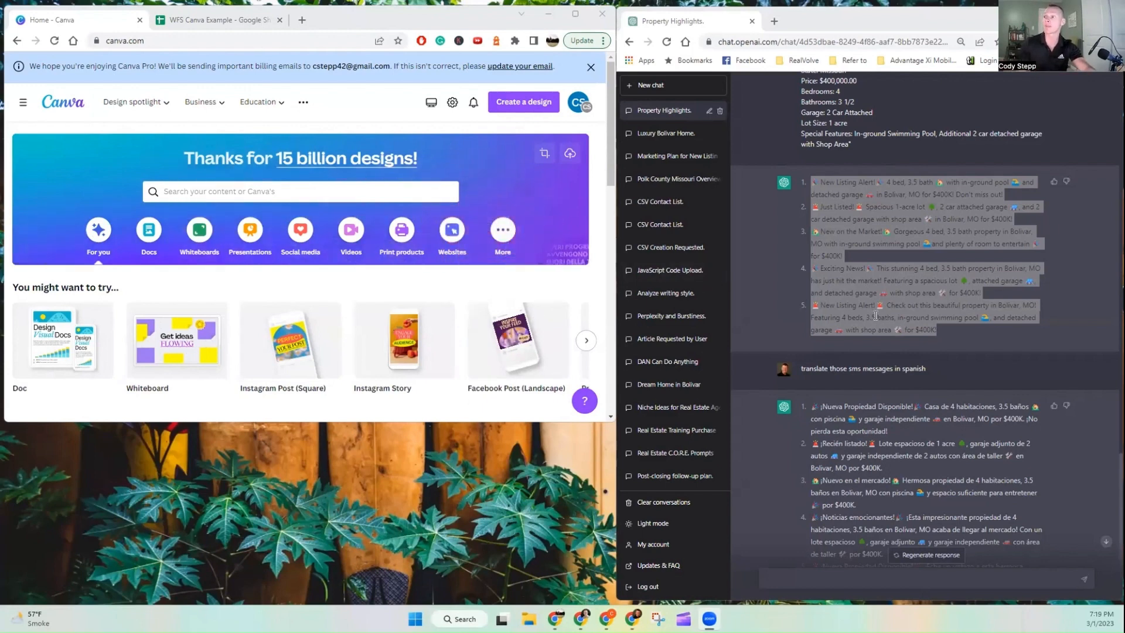
{"action": "left_click", "coordinate": [1083, 15]}
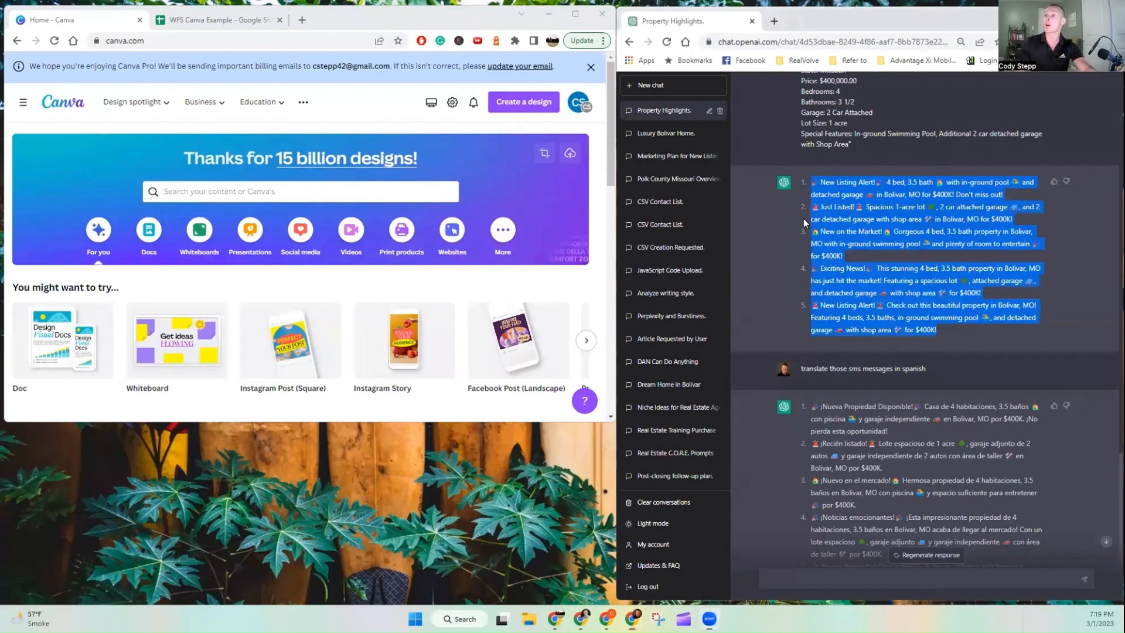
{"action": "scroll", "coordinate": [507, 212], "scroll_direction": "up", "scroll_amount": 2}
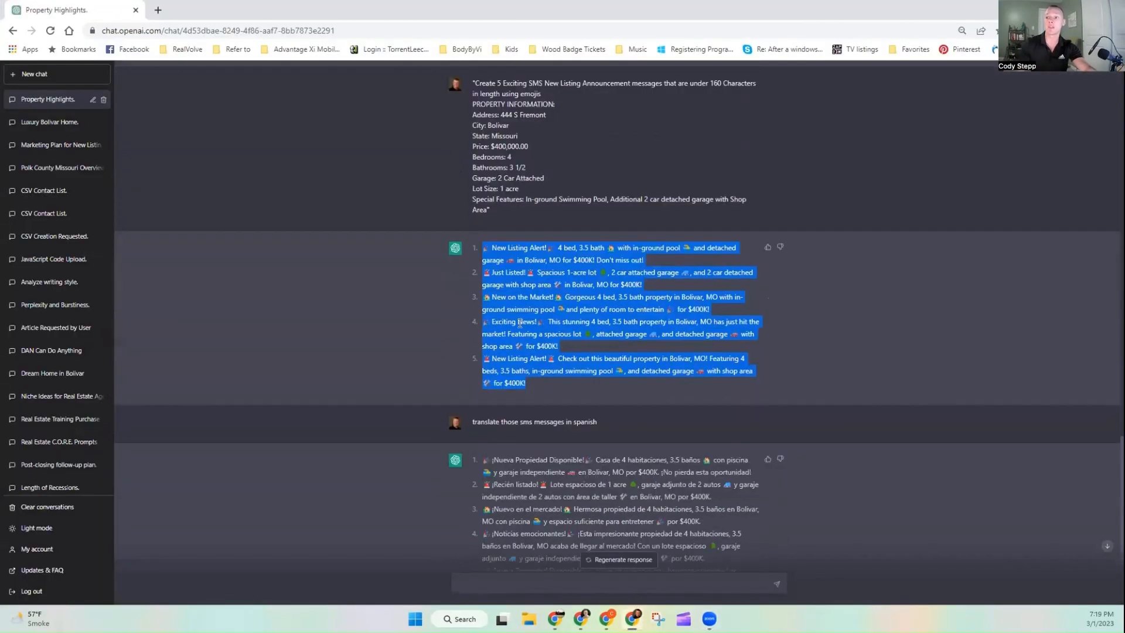
{"action": "left_click_drag", "start_coordinate": [528, 384], "coordinate": [484, 249]}
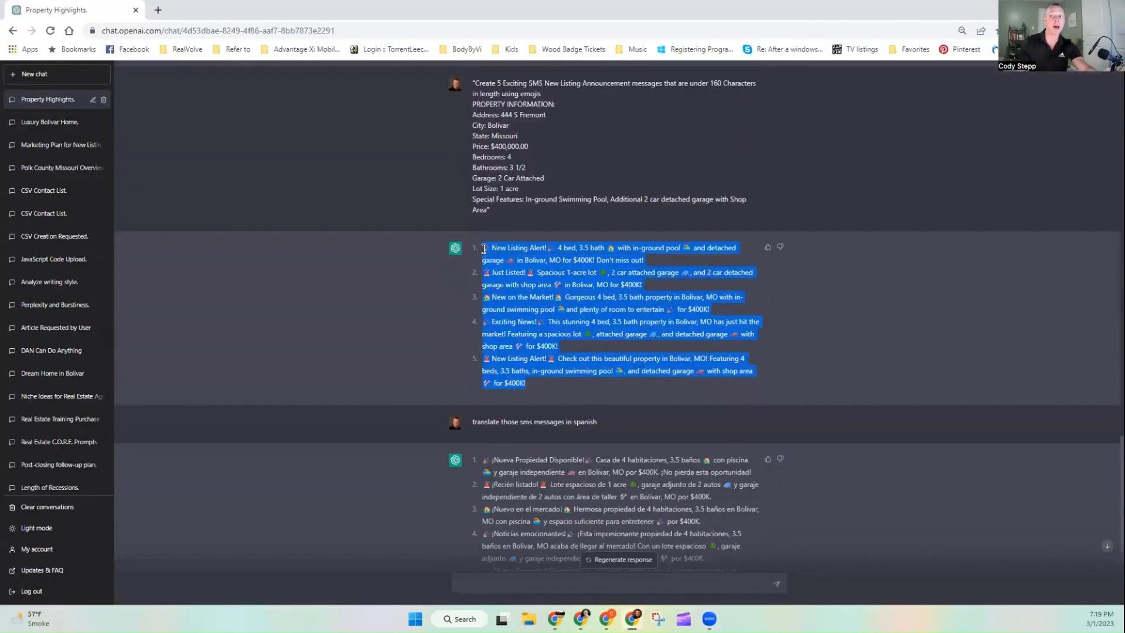
{"action": "left_click", "coordinate": [641, 358]}
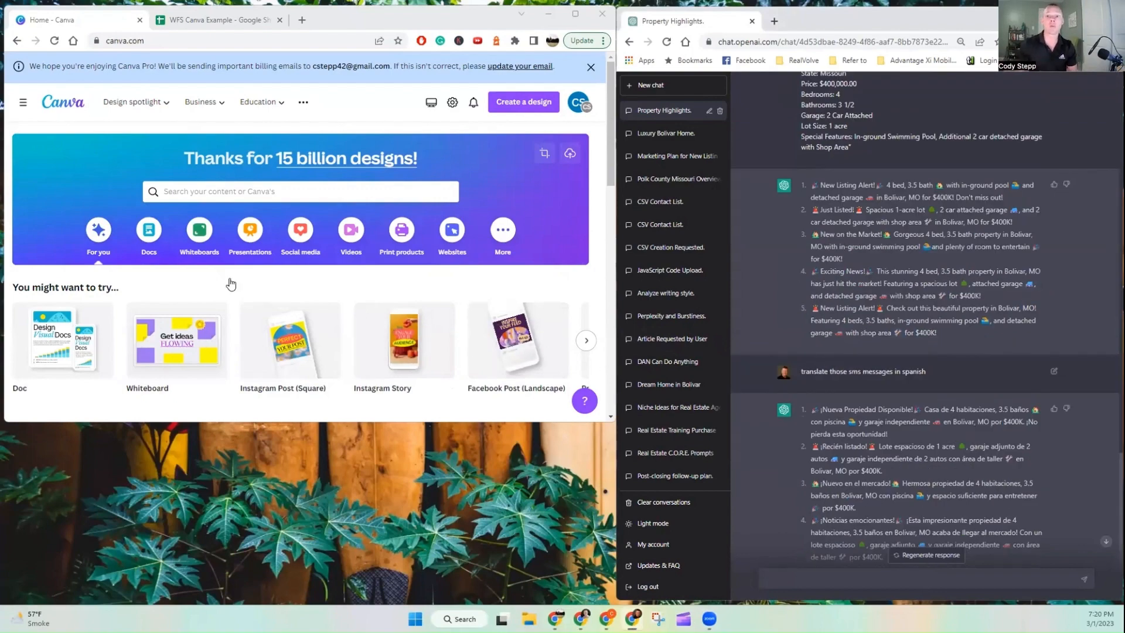
Step: Search the design templates for instagram
{"action": "scroll", "coordinate": [231, 279], "scroll_direction": "down", "scroll_amount": 5}
{"action": "scroll", "coordinate": [220, 252], "scroll_direction": "down", "scroll_amount": 3}
{"action": "scroll", "coordinate": [233, 194], "scroll_direction": "down", "scroll_amount": 3}
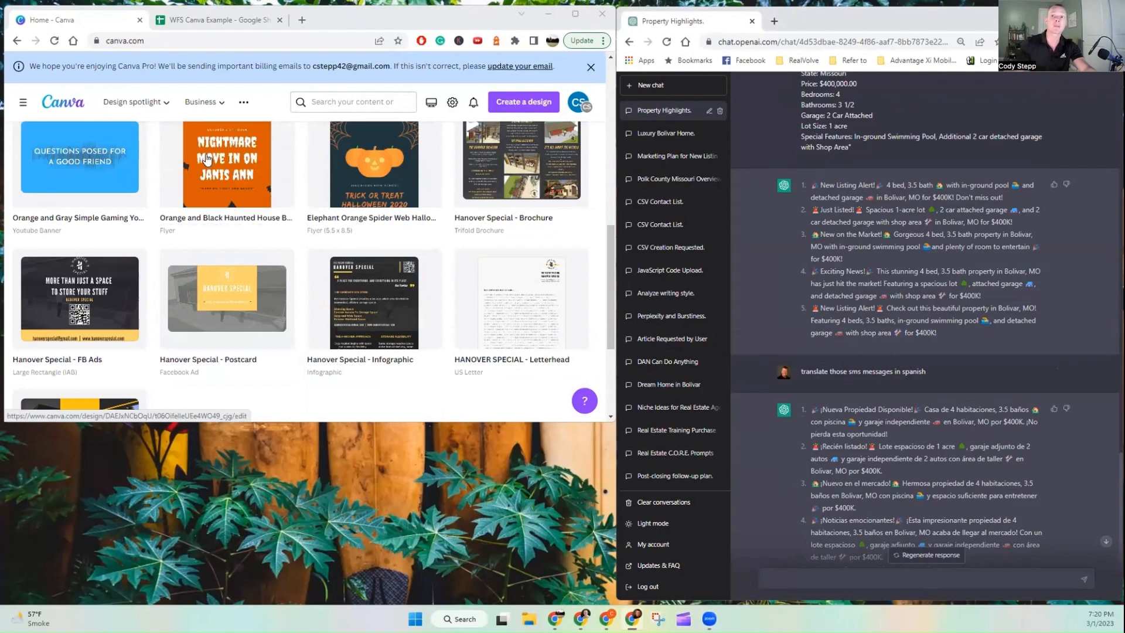
{"action": "scroll", "coordinate": [221, 195], "scroll_direction": "up", "scroll_amount": 2}
{"action": "scroll", "coordinate": [264, 223], "scroll_direction": "up", "scroll_amount": 9}
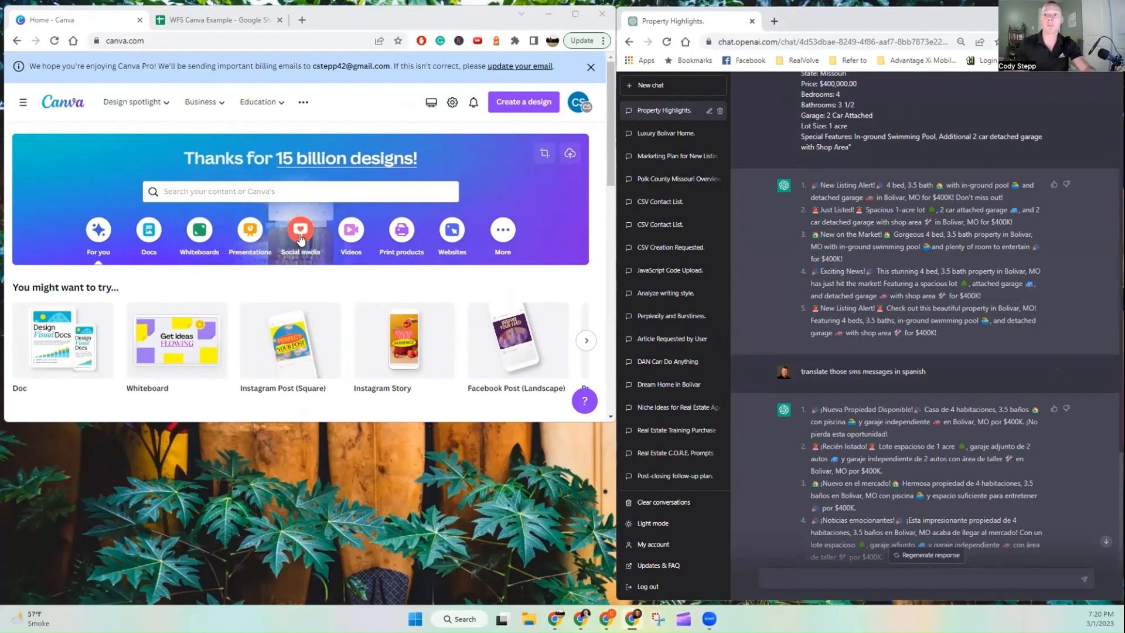
{"action": "left_click", "coordinate": [300, 239]}
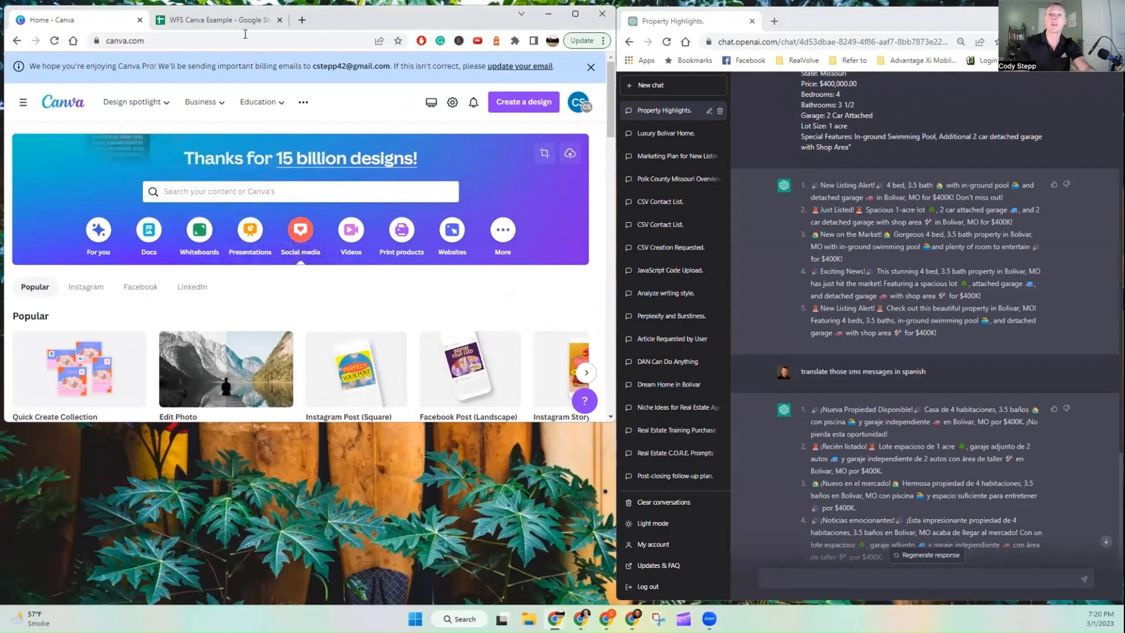
{"action": "left_click", "coordinate": [299, 186]}
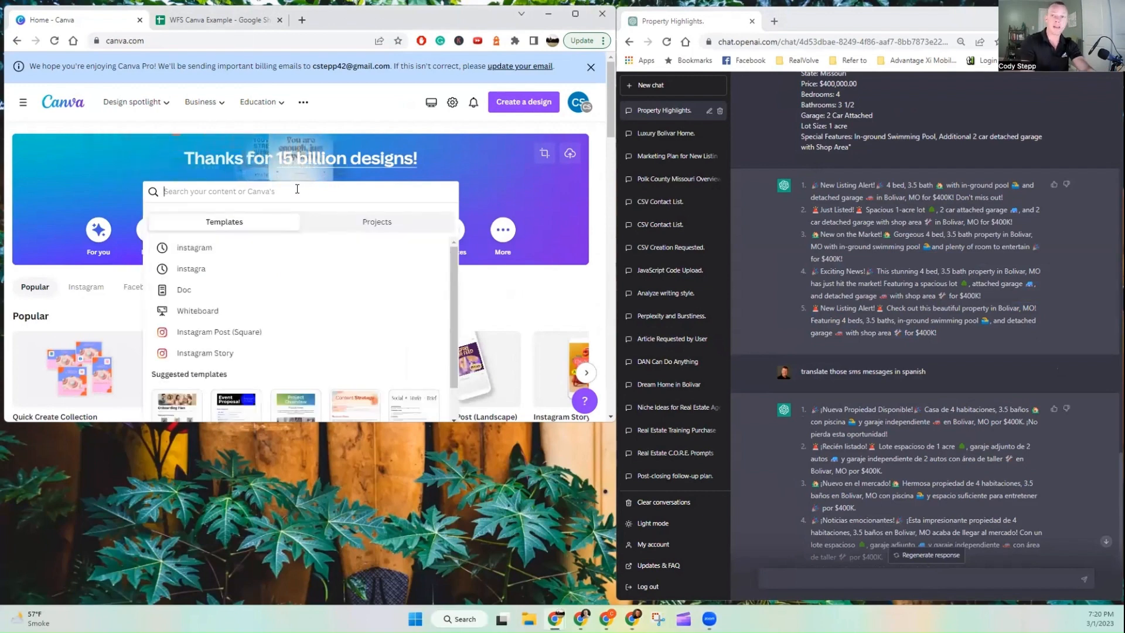
{"action": "type", "text": "instagram"}
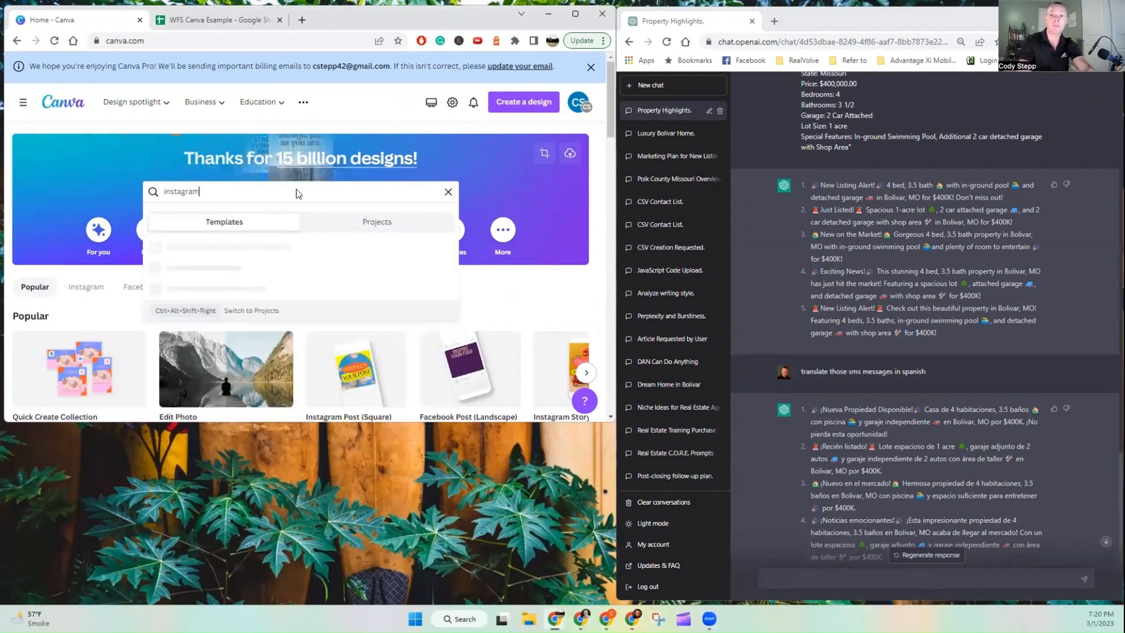
{"action": "key", "text": "Return"}
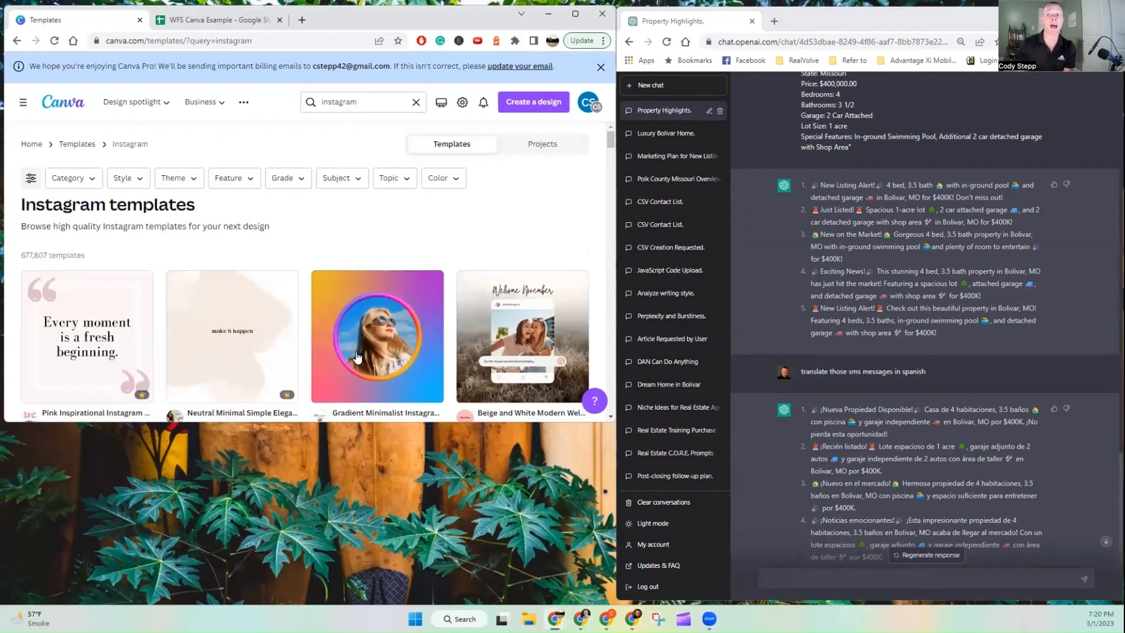
Step: Open the Black White Simple Quote Instagram Post template for customizing
{"action": "scroll", "coordinate": [314, 264], "scroll_direction": "down", "scroll_amount": 4}
{"action": "scroll", "coordinate": [463, 298], "scroll_direction": "up", "scroll_amount": 2}
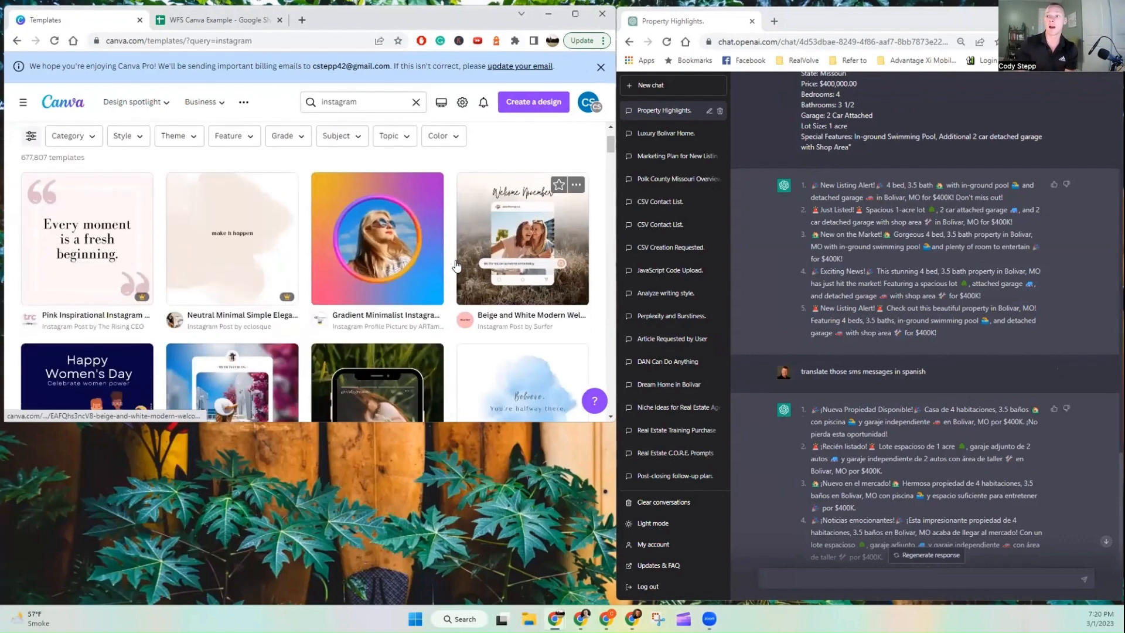
{"action": "scroll", "coordinate": [463, 298], "scroll_direction": "down", "scroll_amount": 5}
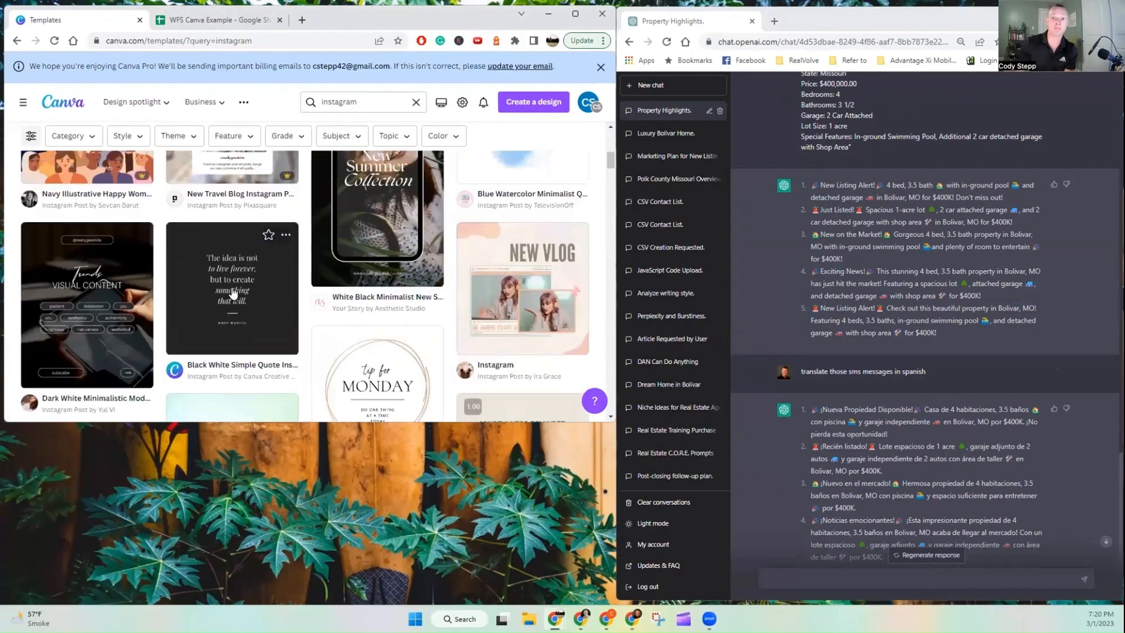
{"action": "left_click", "coordinate": [236, 287]}
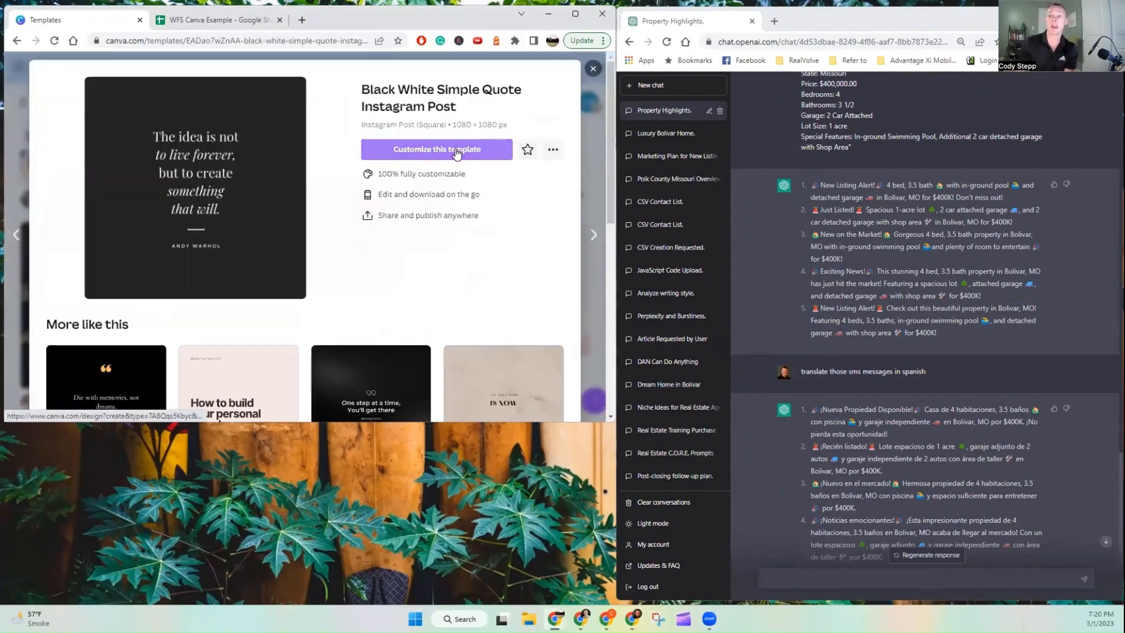
{"action": "left_click", "coordinate": [457, 151]}
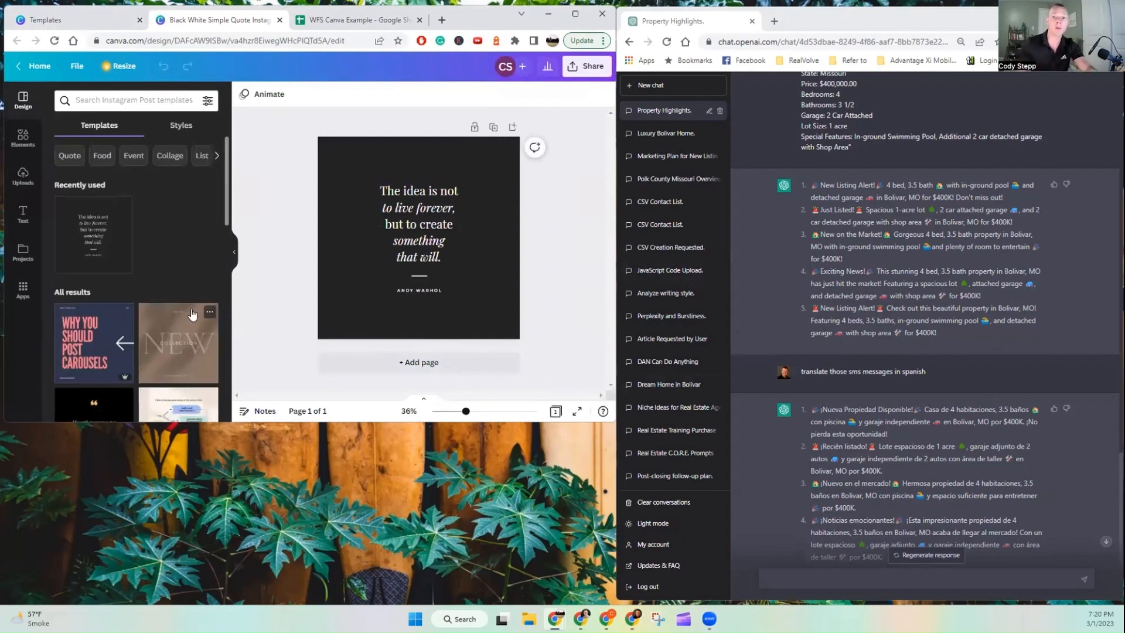
Step: Open the apps panel in the design editor
{"action": "left_click", "coordinate": [23, 291]}
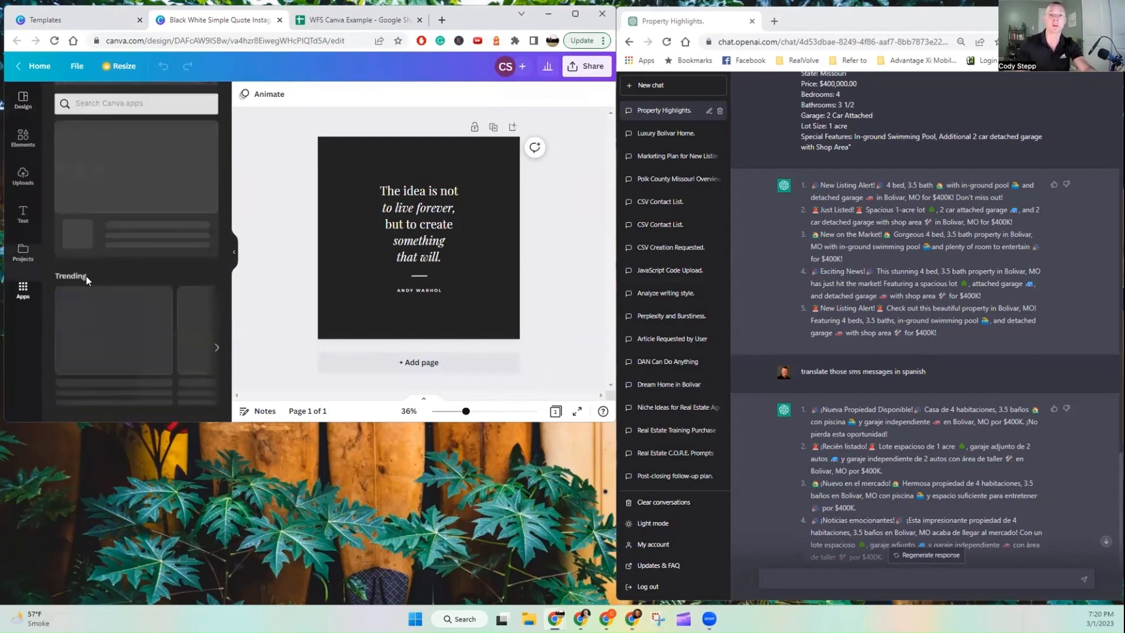
{"action": "scroll", "coordinate": [100, 259], "scroll_direction": "down", "scroll_amount": 5}
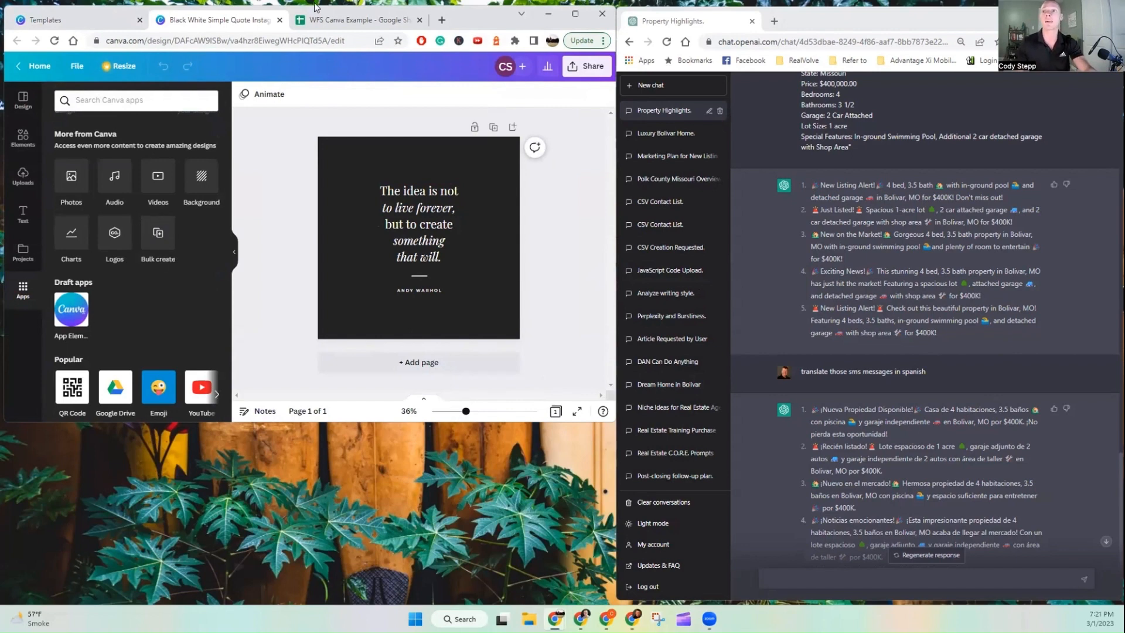
{"action": "left_click_drag", "start_coordinate": [941, 338], "coordinate": [810, 183]}
Step: Delete the empty first row of the WFS Canva Example spreadsheet
{"action": "left_click", "coordinate": [363, 17]}
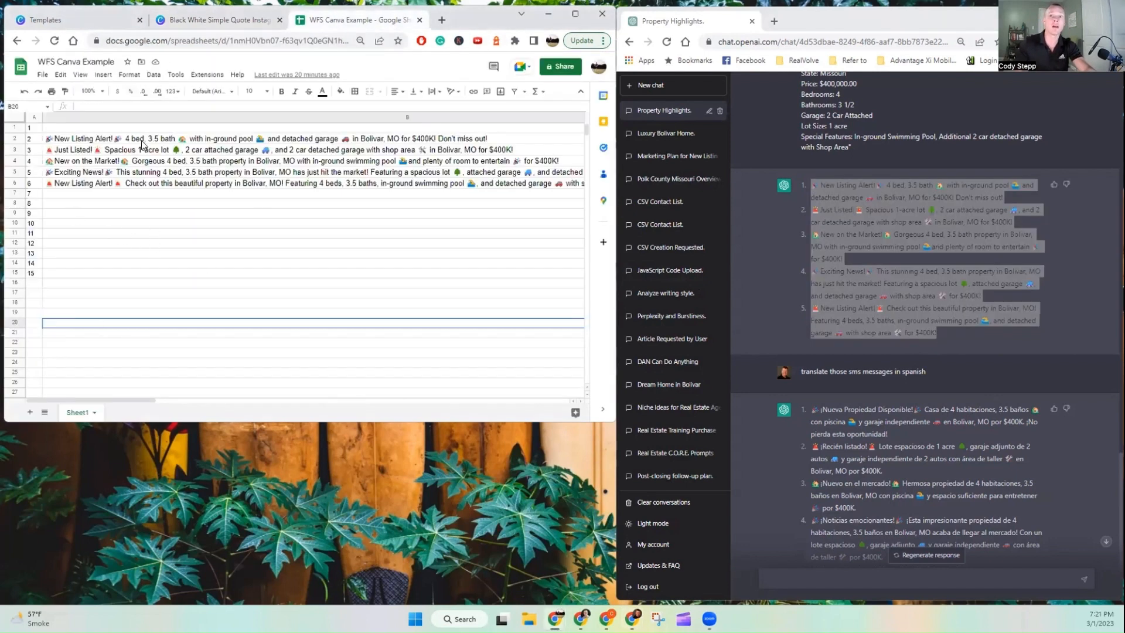
{"action": "left_click", "coordinate": [30, 129]}
{"action": "right_click", "coordinate": [33, 130]}
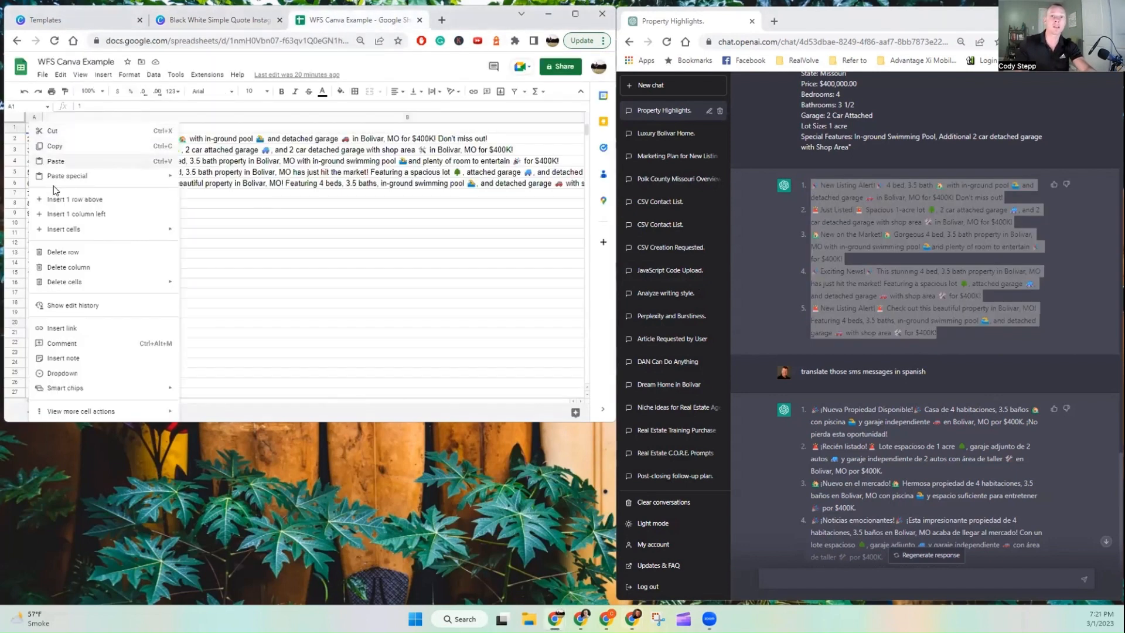
{"action": "left_click", "coordinate": [71, 255]}
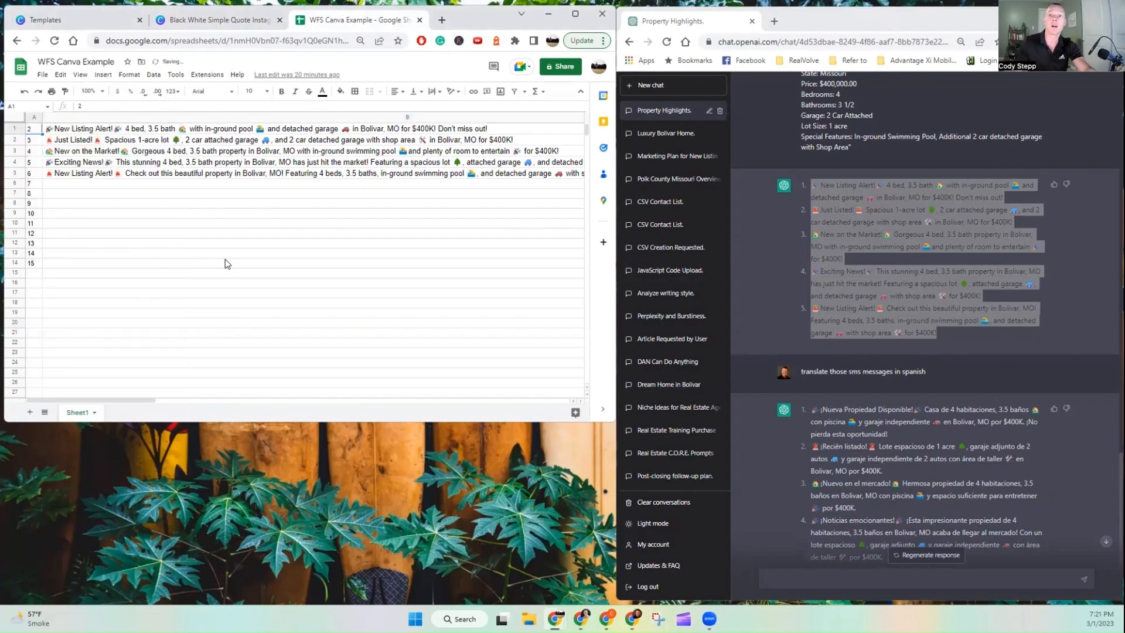
Step: Download the spreadsheet as a Comma Separated Values (.csv) file
{"action": "left_click", "coordinate": [49, 73]}
{"action": "mouse_move", "coordinate": [88, 191]}
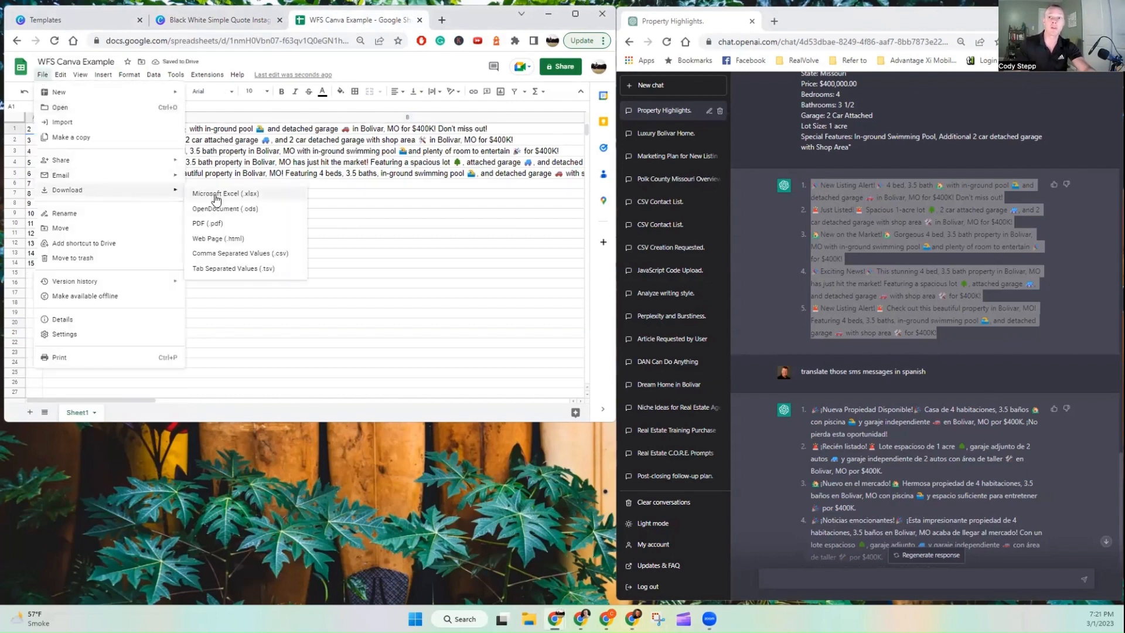
{"action": "left_click", "coordinate": [257, 256]}
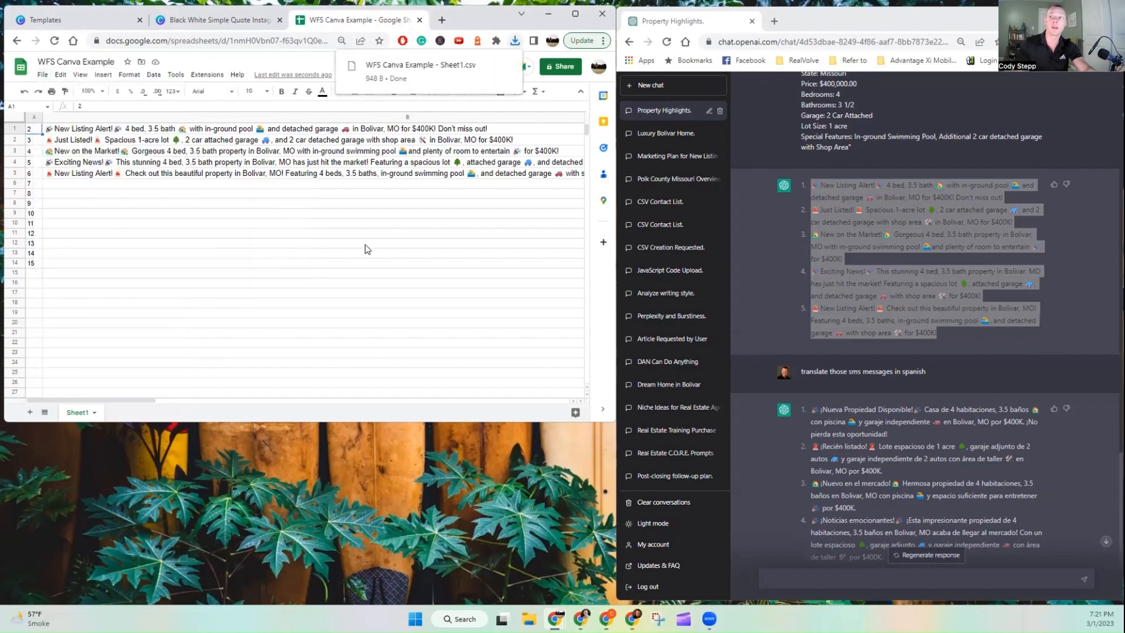
Step: Upload the downloaded WFS Canva Example - Sheet1.csv file into Bulk create
{"action": "left_click", "coordinate": [217, 20]}
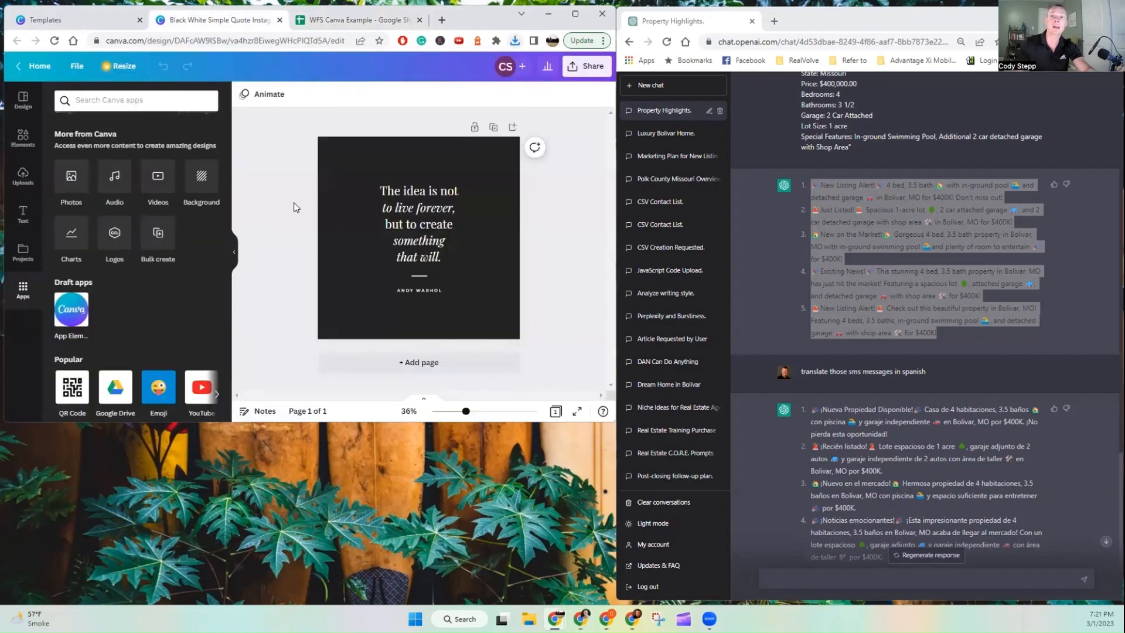
{"action": "left_click", "coordinate": [161, 237]}
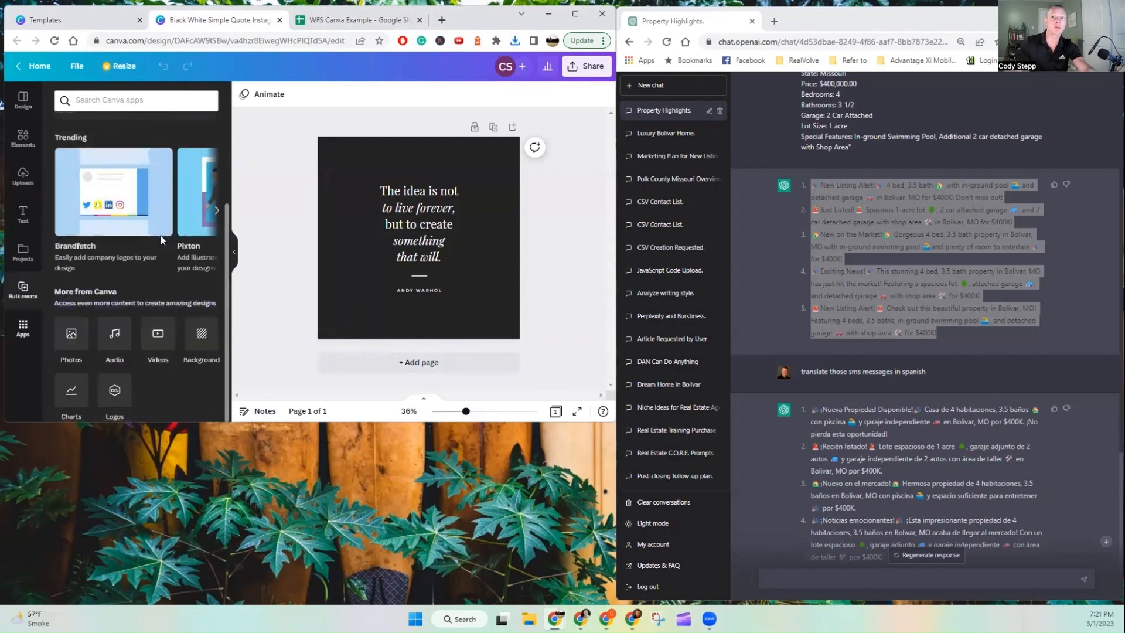
{"action": "left_click", "coordinate": [156, 357]}
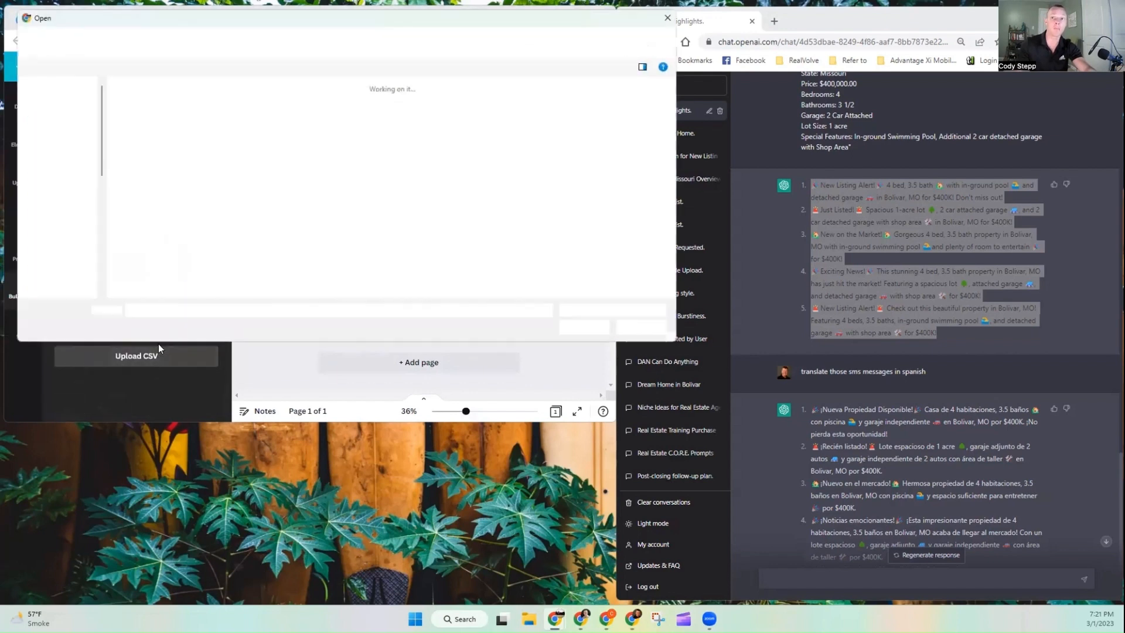
{"action": "left_click", "coordinate": [141, 136]}
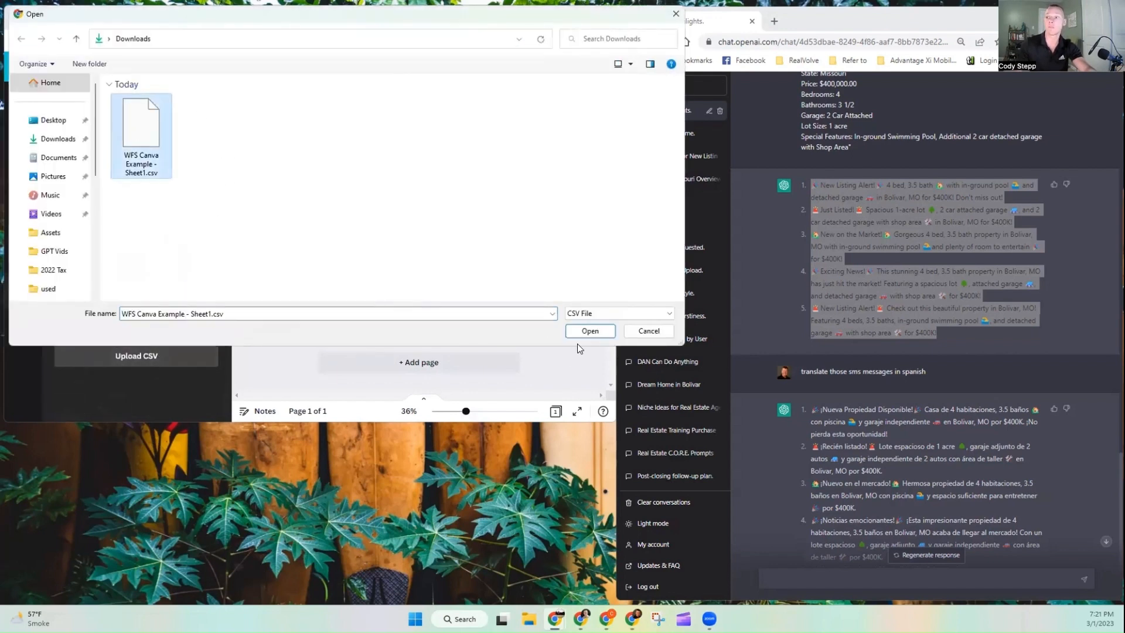
{"action": "left_click", "coordinate": [588, 332]}
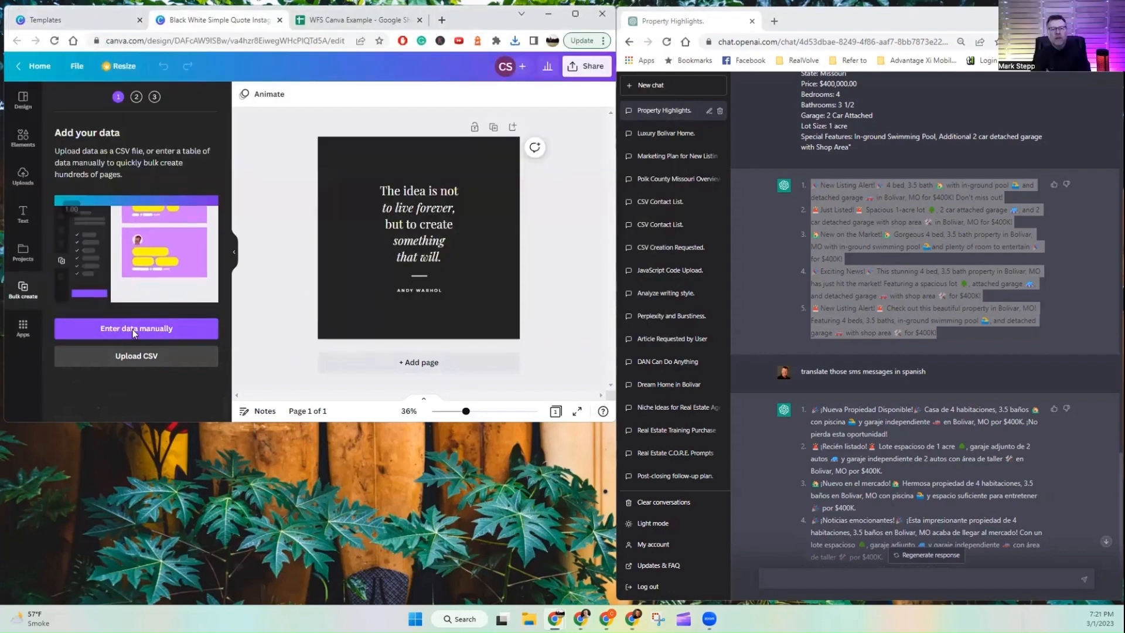
Step: Connect the quote text box to the New Listing Alert message data field
{"action": "left_click", "coordinate": [309, 24]}
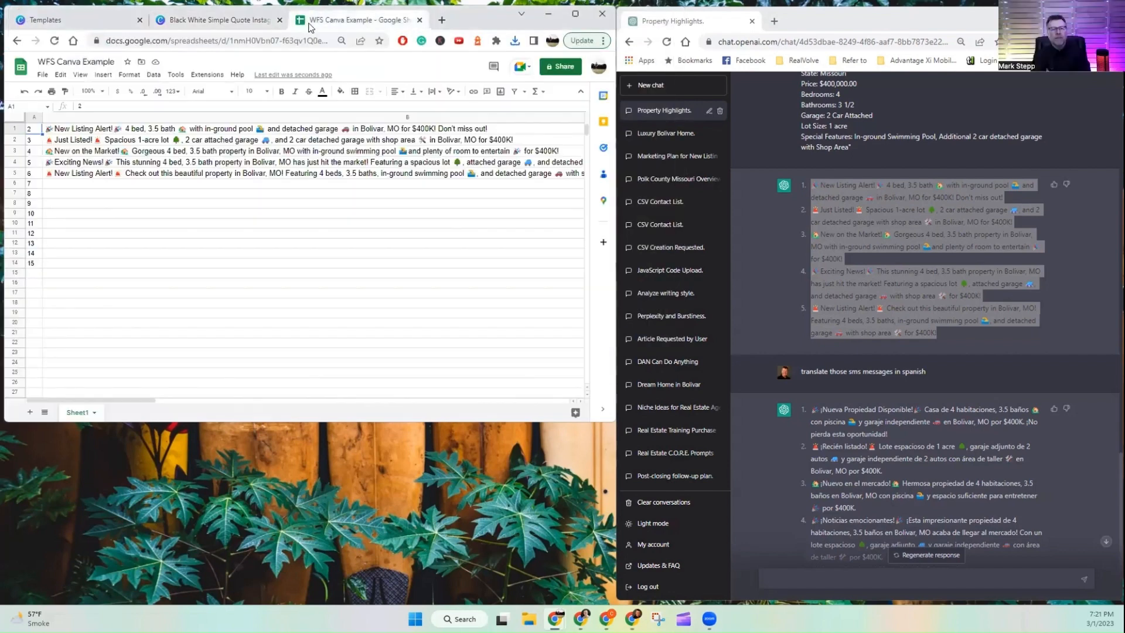
{"action": "left_click", "coordinate": [193, 20]}
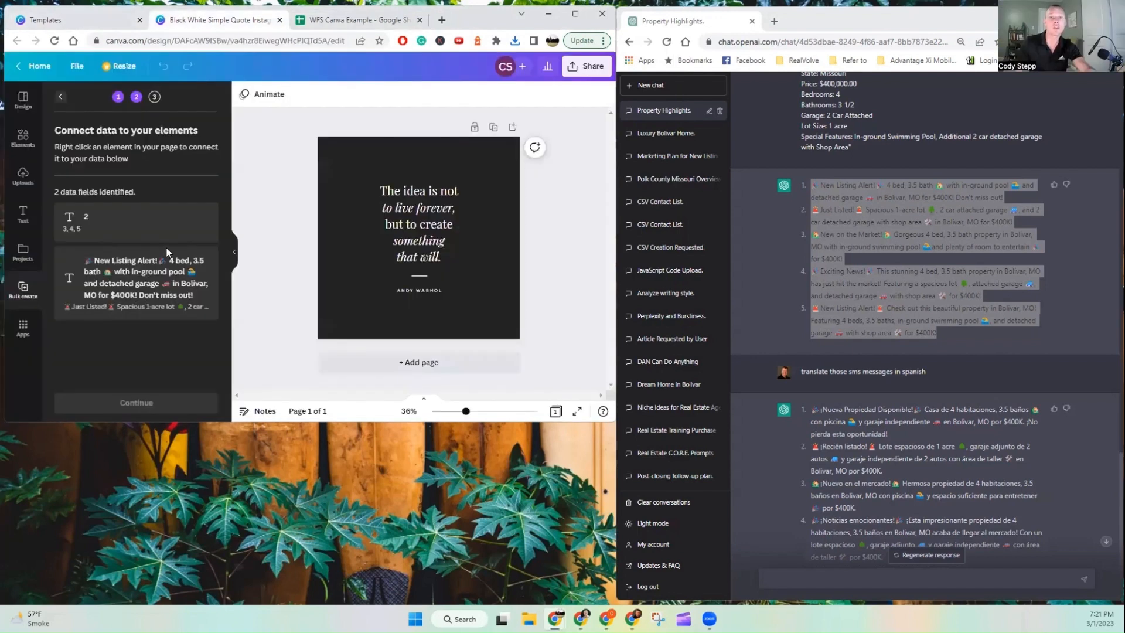
{"action": "left_click", "coordinate": [430, 264]}
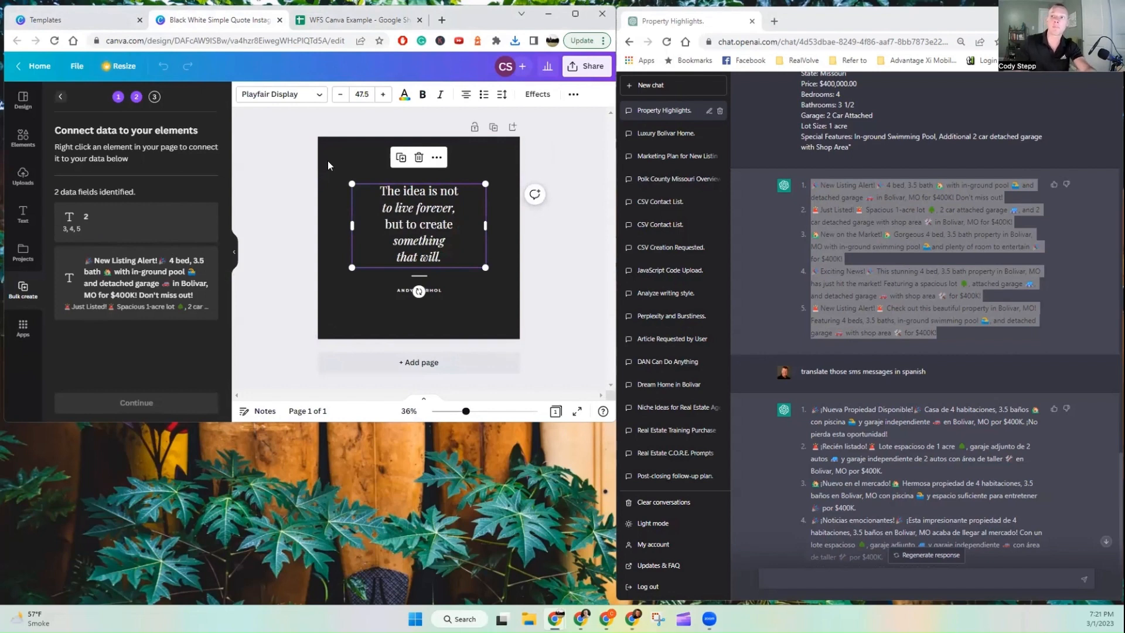
{"action": "left_click", "coordinate": [575, 13]}
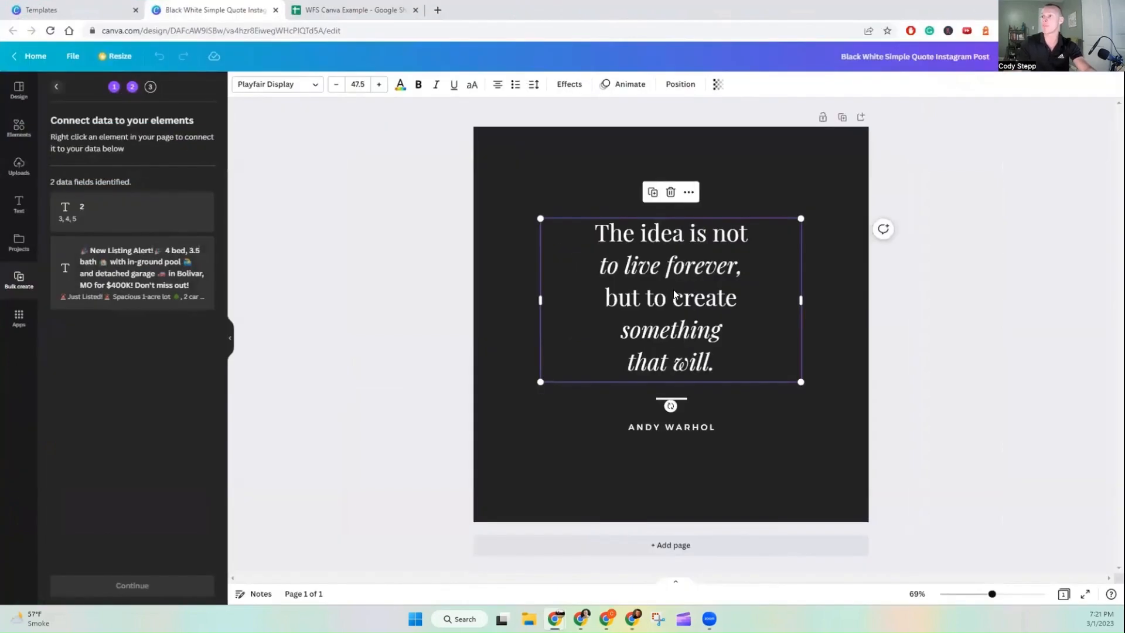
{"action": "right_click", "coordinate": [674, 285]}
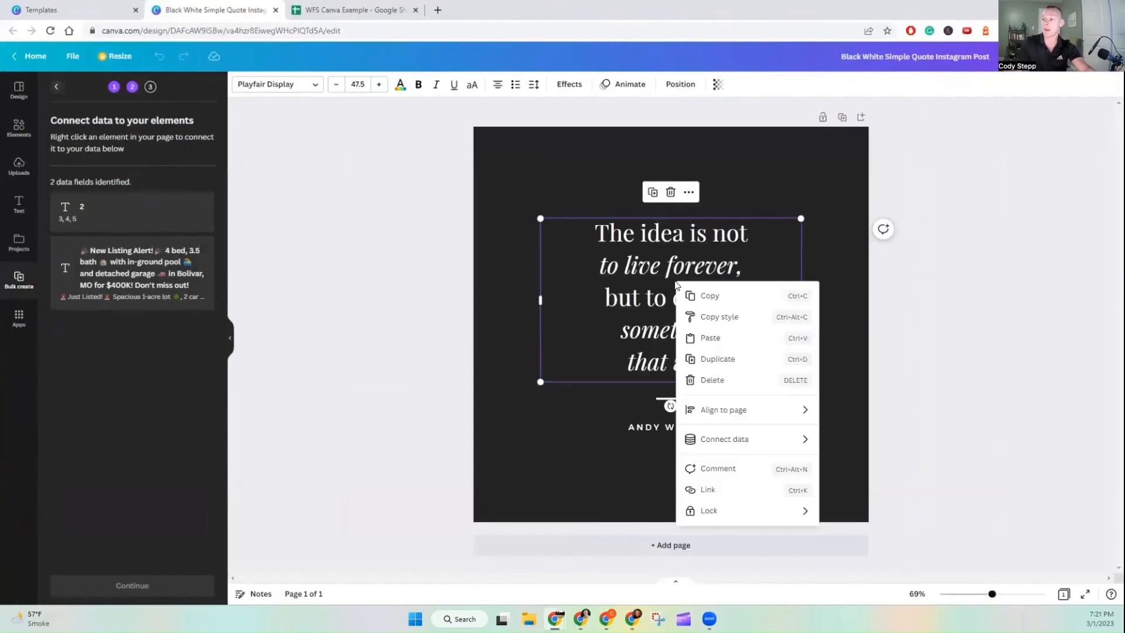
{"action": "mouse_move", "coordinate": [737, 444]}
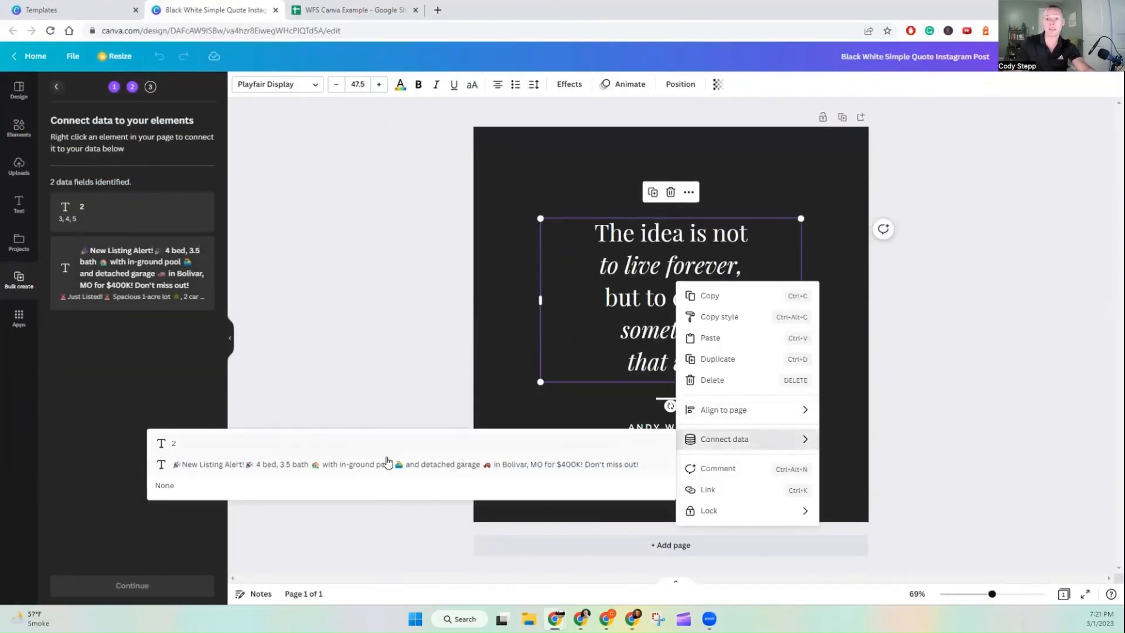
{"action": "left_click", "coordinate": [387, 465]}
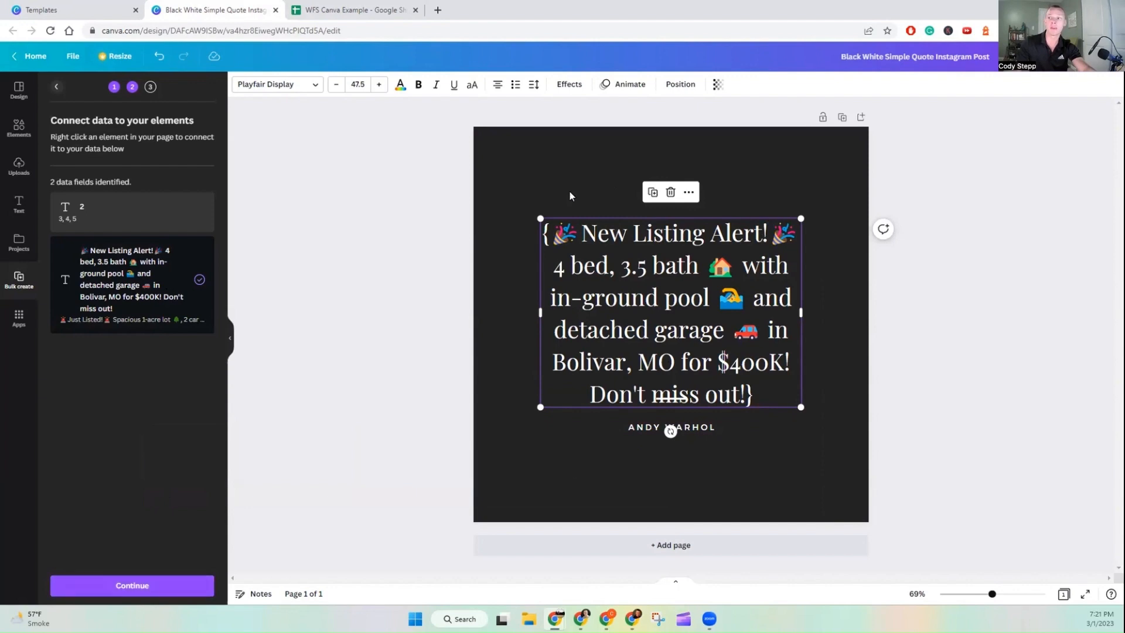
Step: Continue to the apply-data stage of Bulk create
{"action": "left_click", "coordinate": [123, 587]}
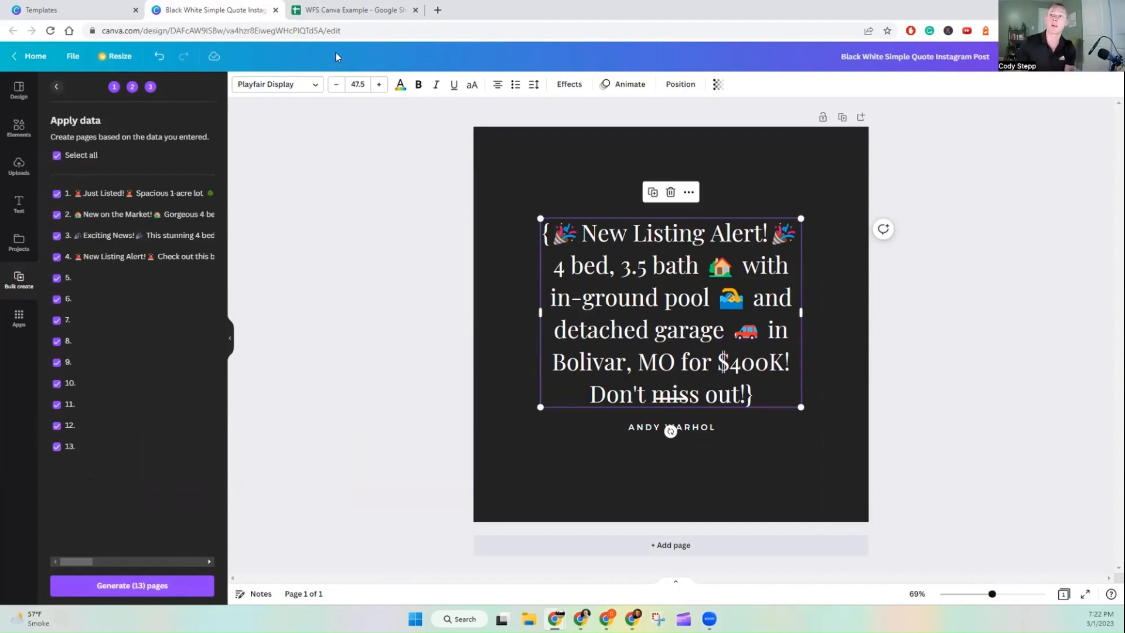
{"action": "left_click", "coordinate": [349, 10]}
{"action": "left_click", "coordinate": [203, 9]}
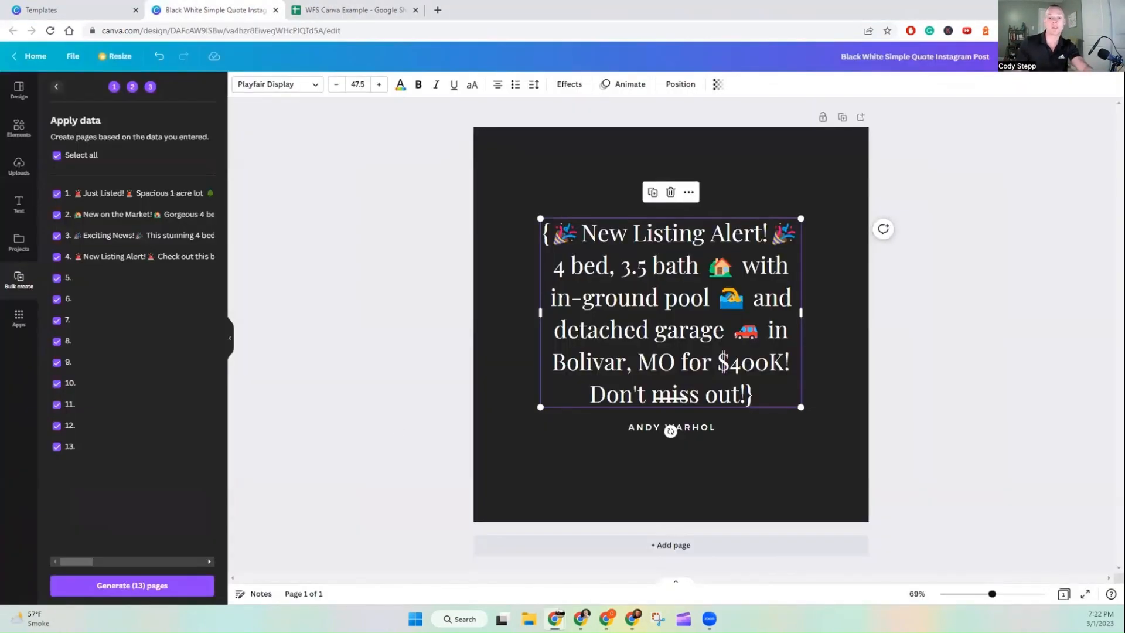
Step: Generate the 13 pages from the selected data rows
{"action": "left_click", "coordinate": [139, 583]}
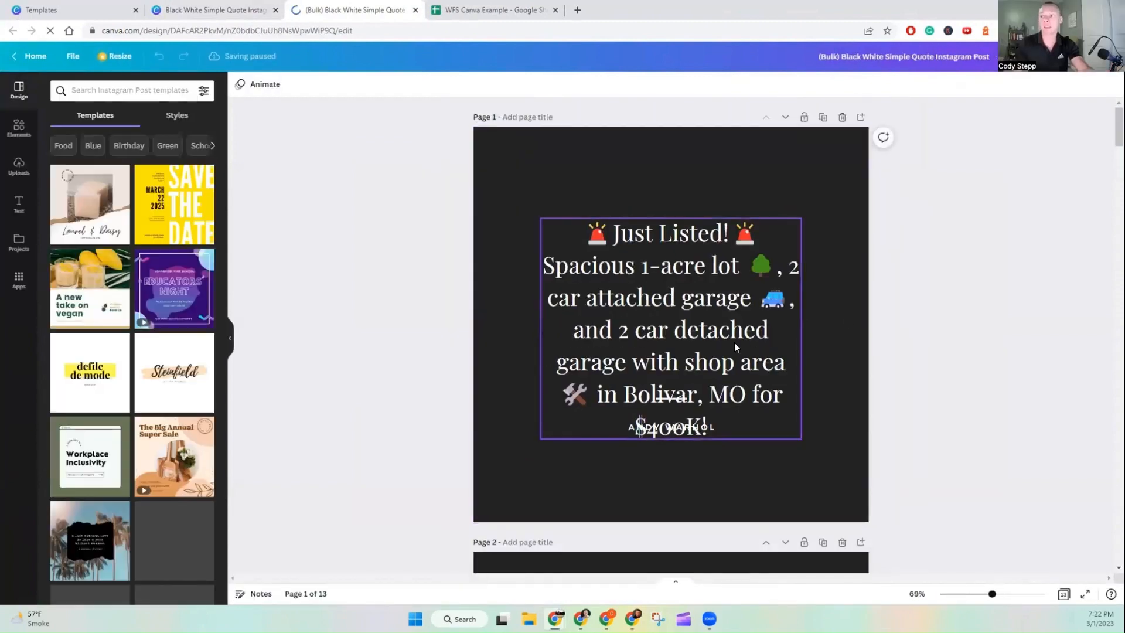
Step: Reduce the font size of the first page's quote text to 44.5
{"action": "left_click", "coordinate": [731, 345]}
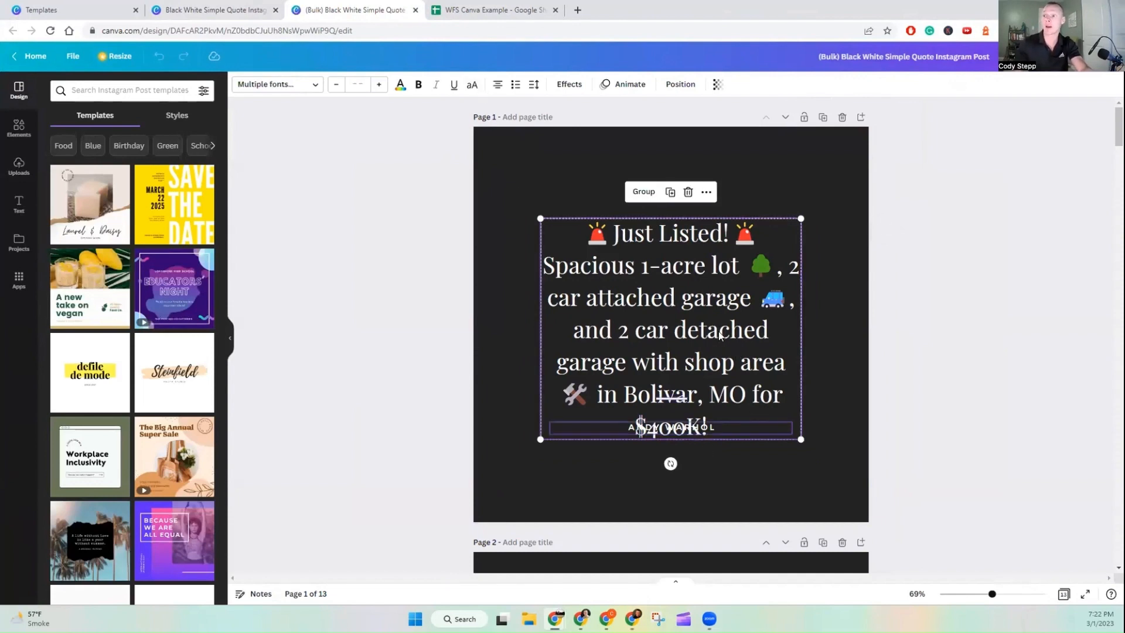
{"action": "left_click", "coordinate": [694, 336]}
{"action": "double_click", "coordinate": [694, 337]}
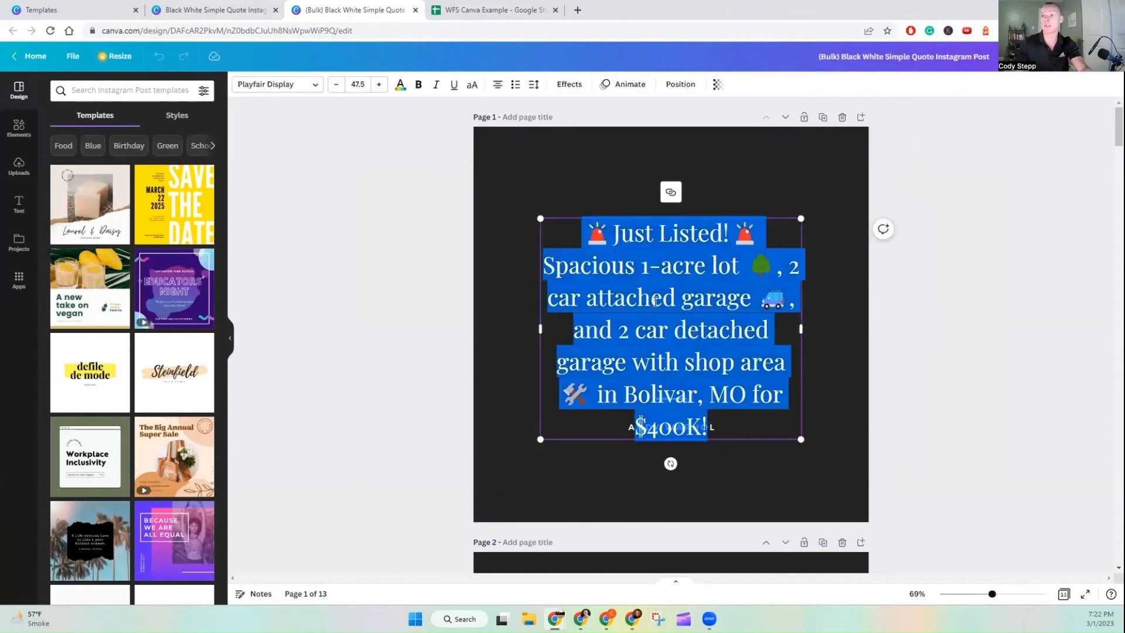
{"action": "left_click", "coordinate": [336, 85]}
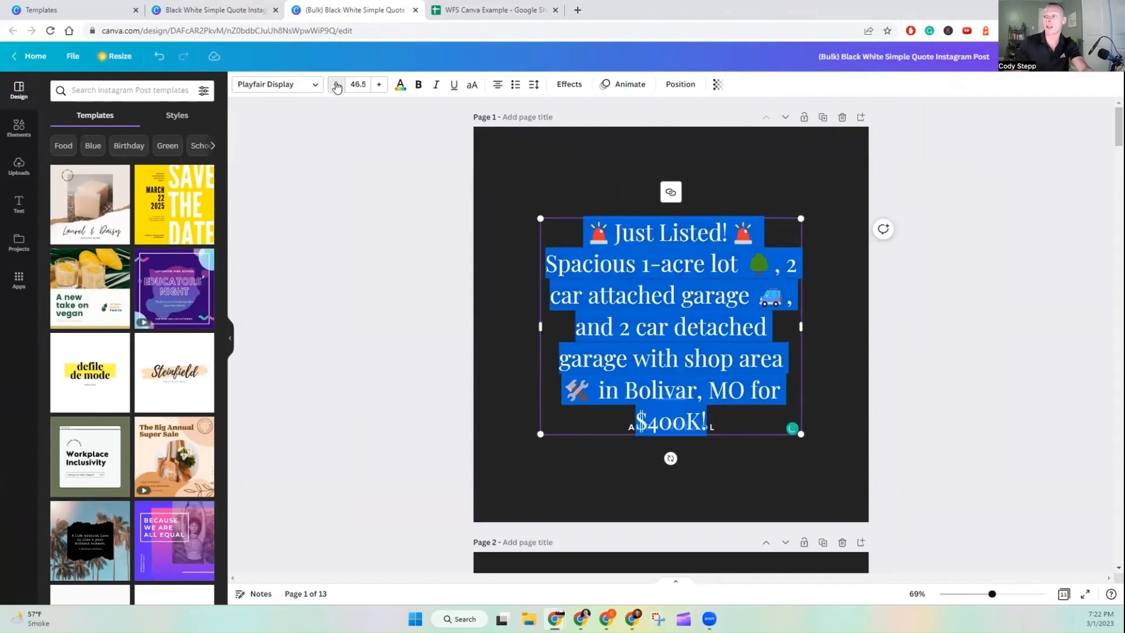
{"action": "left_click", "coordinate": [336, 85]}
{"action": "left_click", "coordinate": [337, 85]}
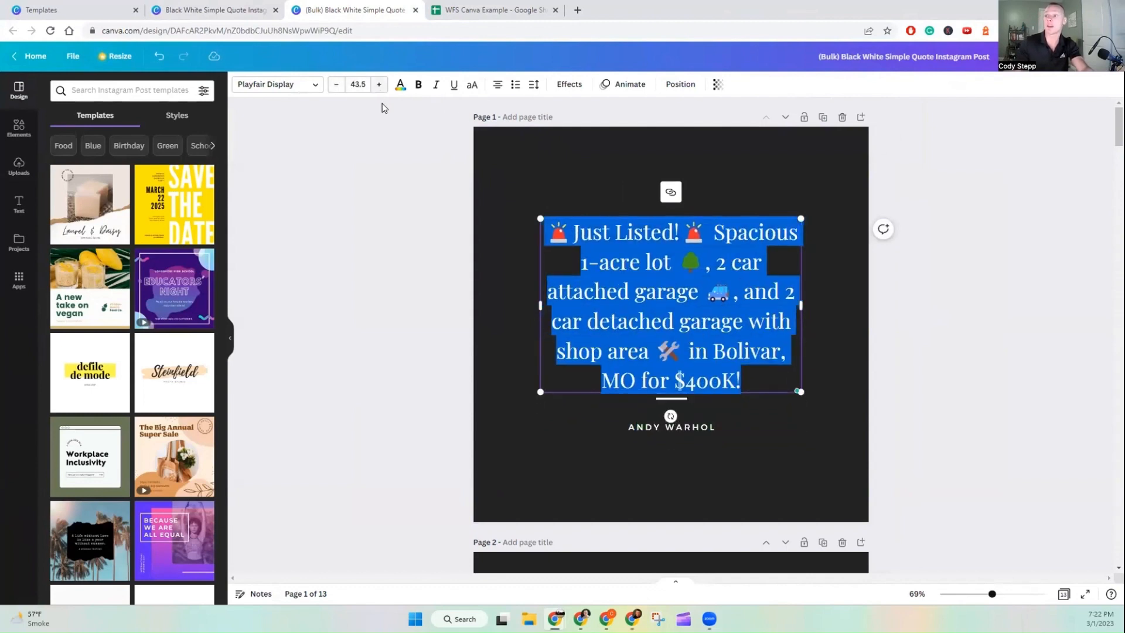
{"action": "left_click", "coordinate": [359, 279]}
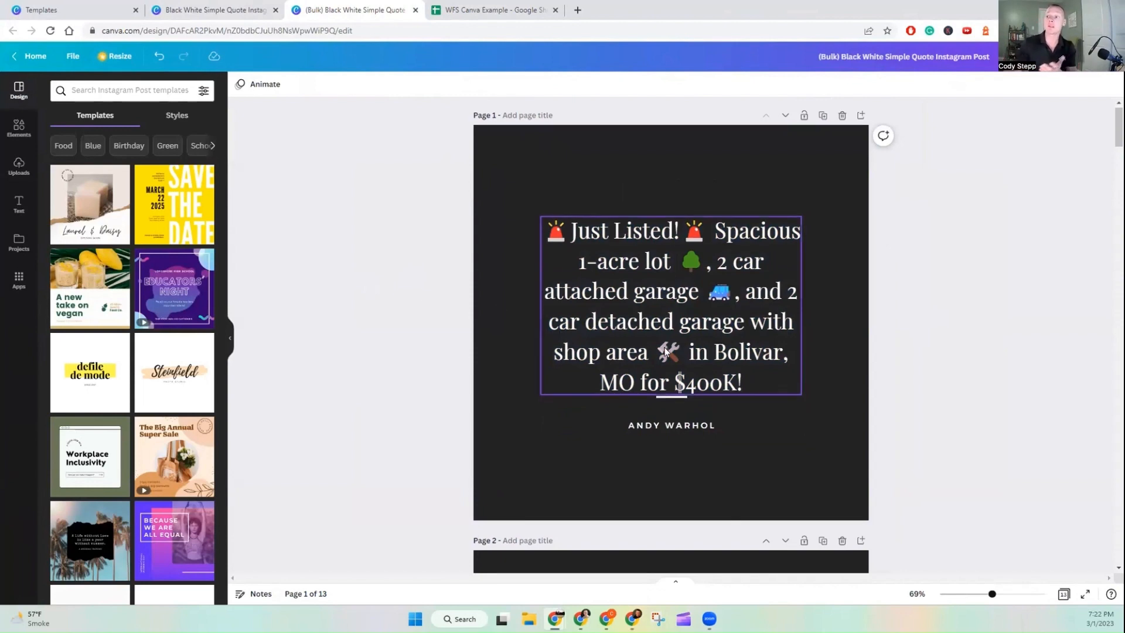
Step: Reduce the font size of the second page's quote text to 44.5
{"action": "scroll", "coordinate": [666, 351], "scroll_direction": "down", "scroll_amount": 3}
{"action": "scroll", "coordinate": [665, 351], "scroll_direction": "down", "scroll_amount": 5}
{"action": "left_click", "coordinate": [675, 297]}
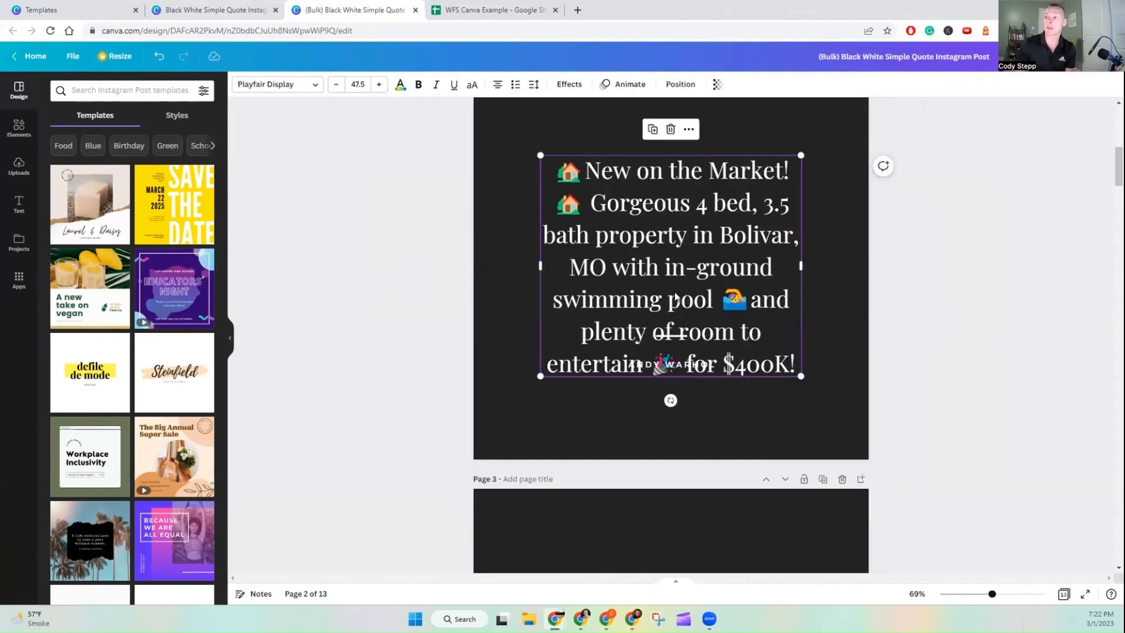
{"action": "double_click", "coordinate": [675, 292]}
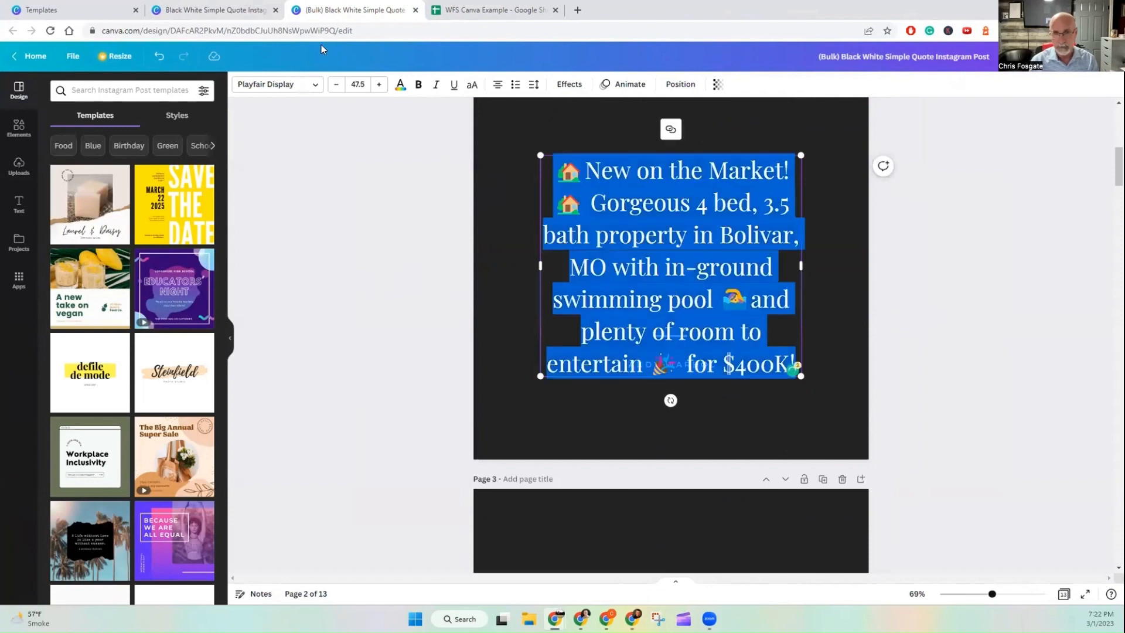
{"action": "left_click", "coordinate": [337, 84]}
{"action": "left_click", "coordinate": [337, 84]}
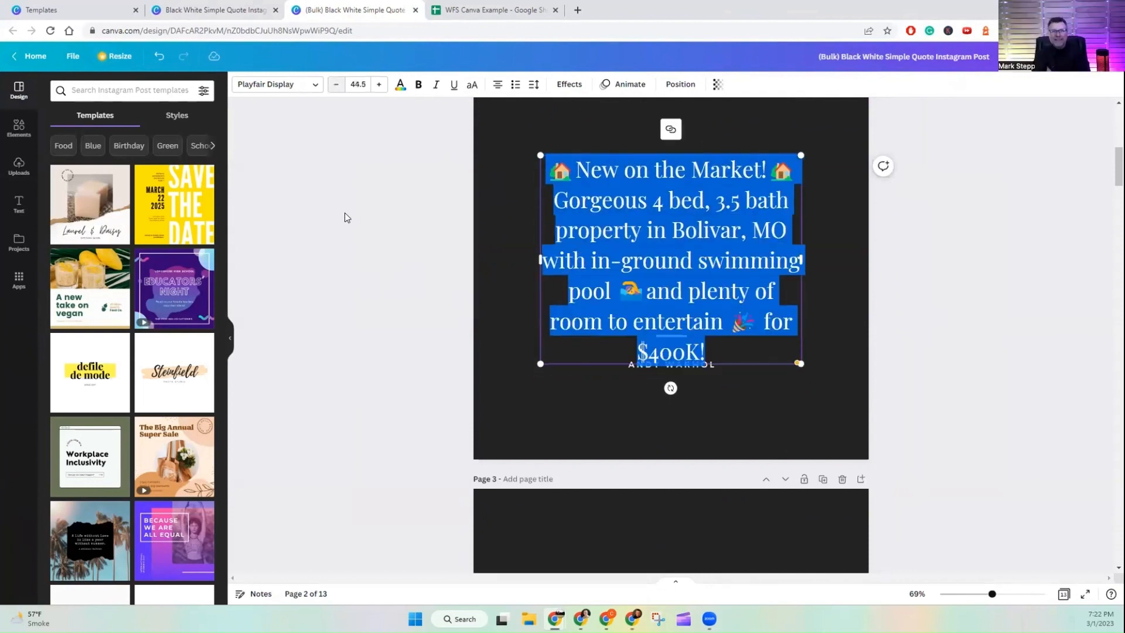
{"action": "left_click", "coordinate": [349, 176]}
Step: Review the generated pages and open the PNG download options with all 13 pages selected
{"action": "scroll", "coordinate": [1048, 229], "scroll_direction": "up", "scroll_amount": 8}
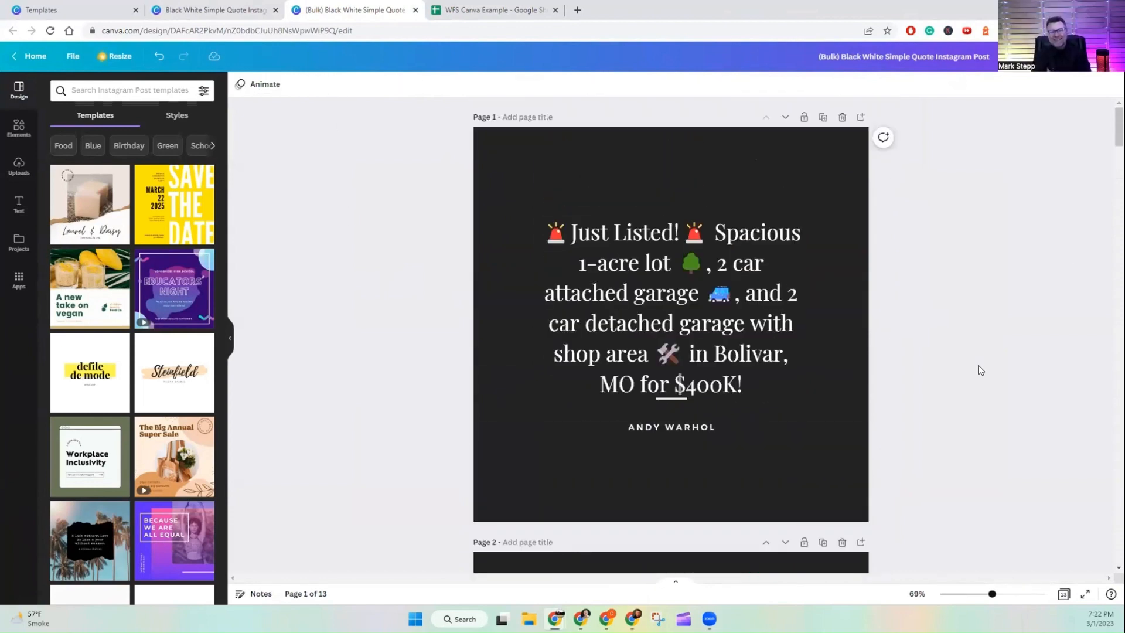
{"action": "scroll", "coordinate": [732, 302], "scroll_direction": "down", "scroll_amount": 15}
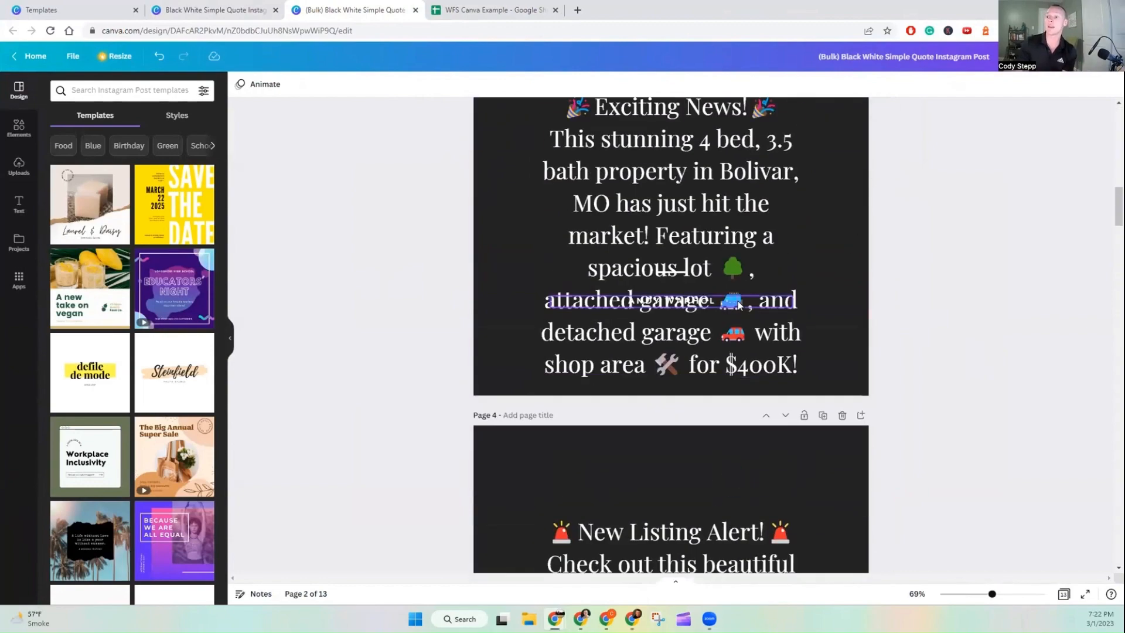
{"action": "scroll", "coordinate": [736, 305], "scroll_direction": "up", "scroll_amount": 4}
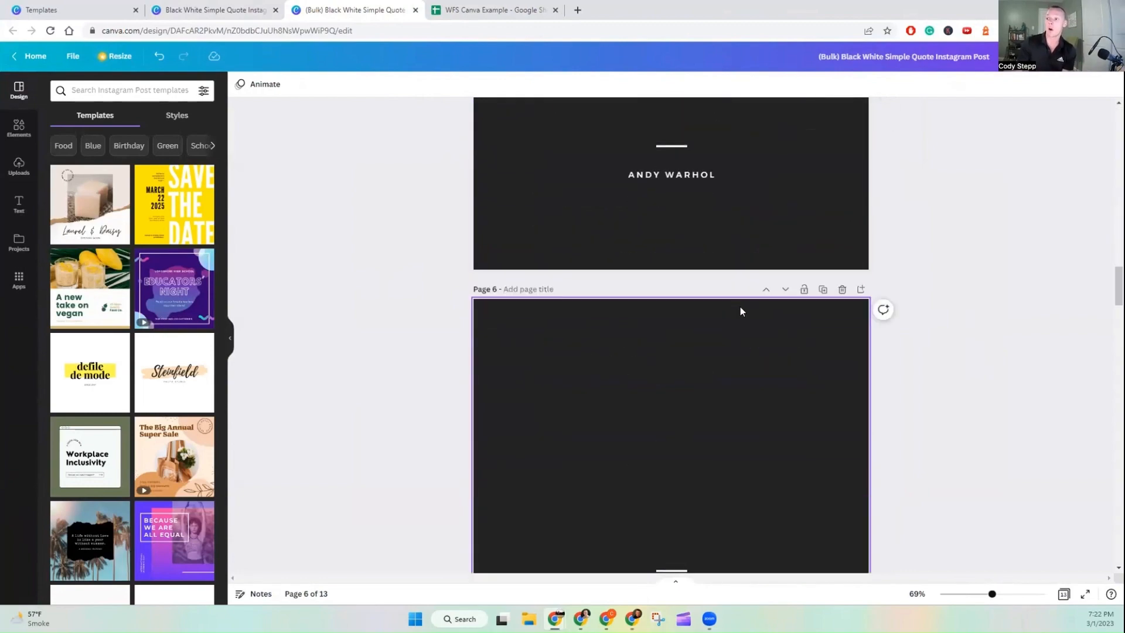
{"action": "scroll", "coordinate": [740, 308], "scroll_direction": "up", "scroll_amount": 15}
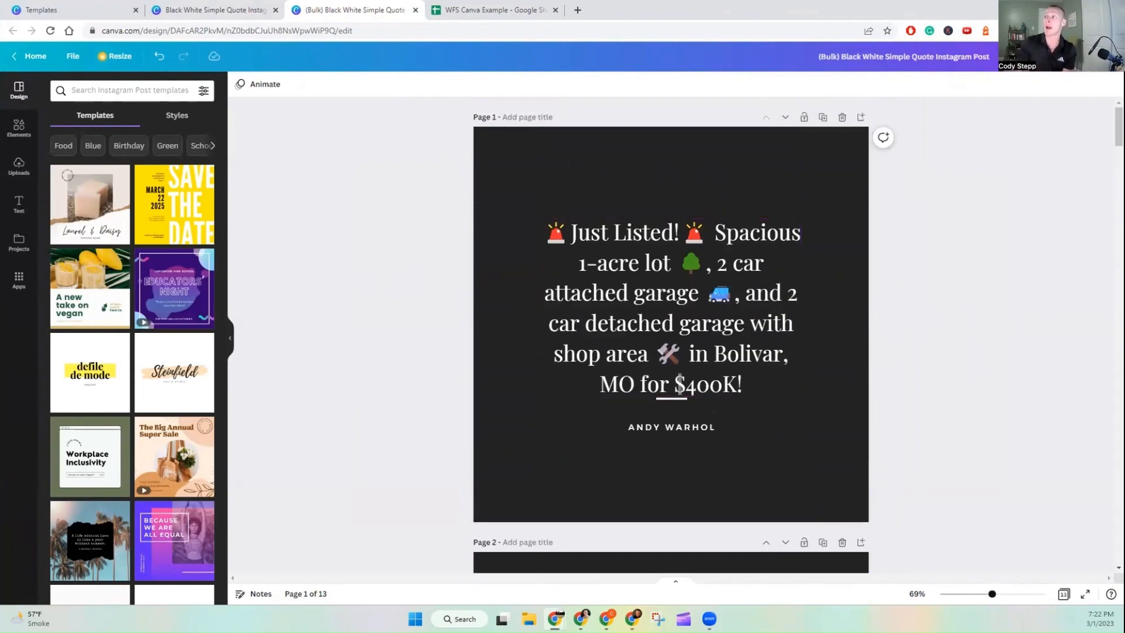
{"action": "left_click", "coordinate": [1078, 56]}
{"action": "left_click", "coordinate": [967, 306]}
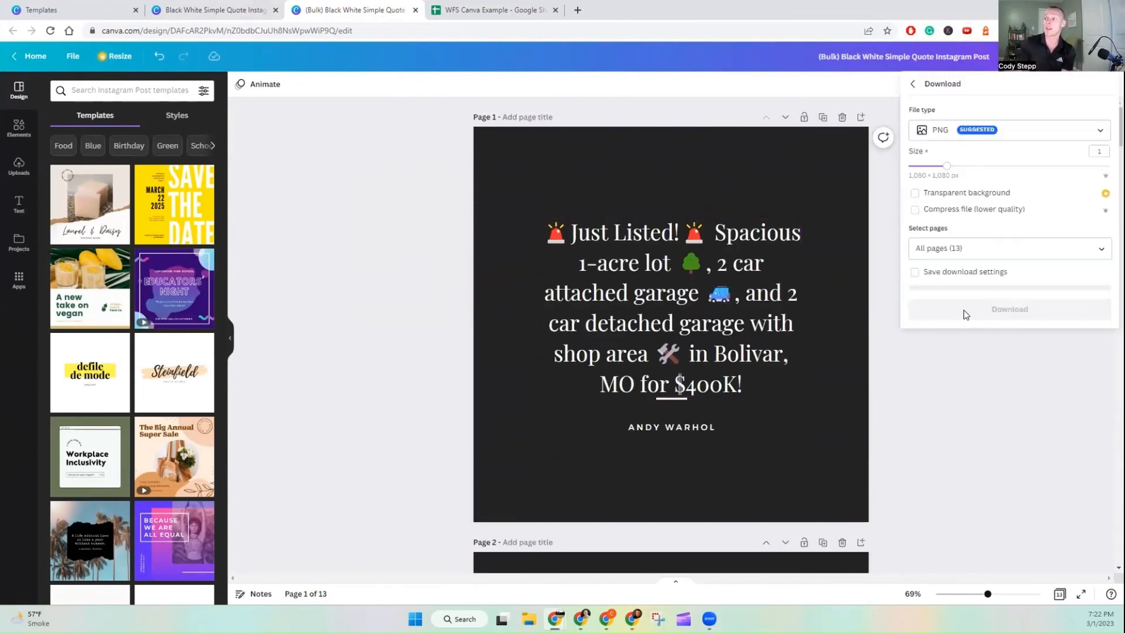
{"action": "left_click", "coordinate": [967, 249]}
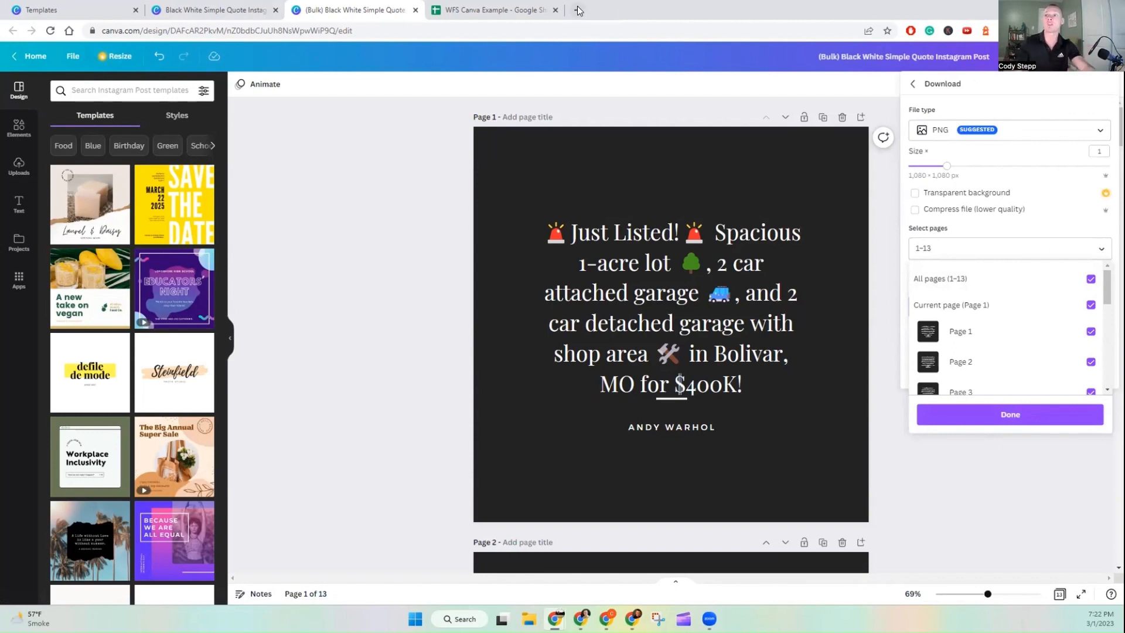
{"action": "left_click", "coordinate": [472, 144]}
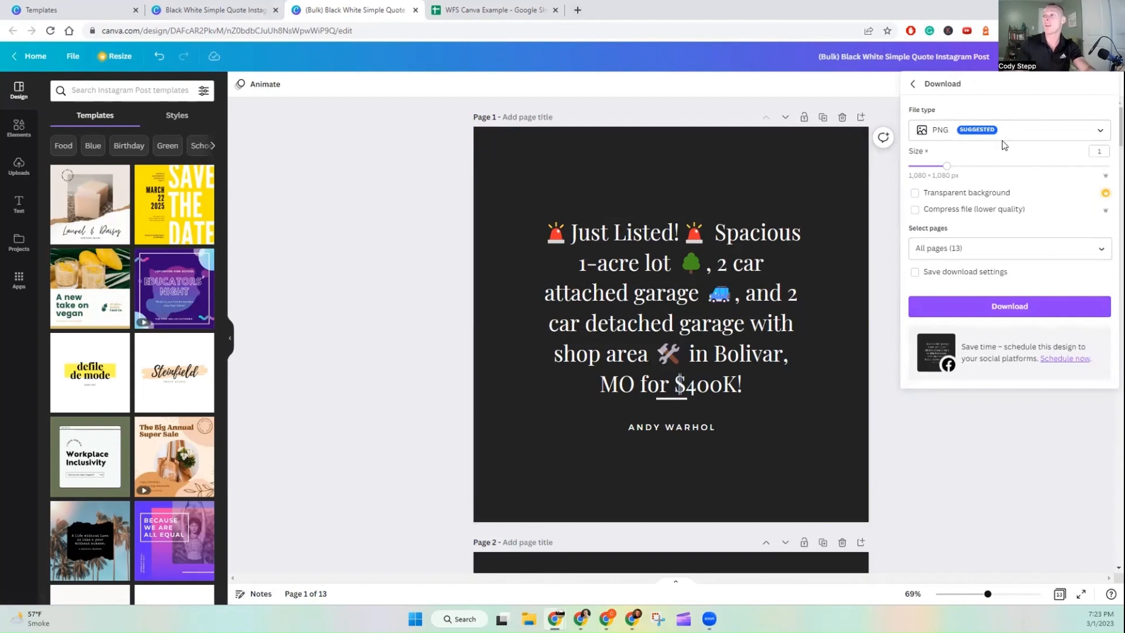
Step: Open Meta Business Suite's business.facebook.com home in a new browser tab
{"action": "left_click", "coordinate": [578, 10]}
{"action": "type", "text": "bu"}
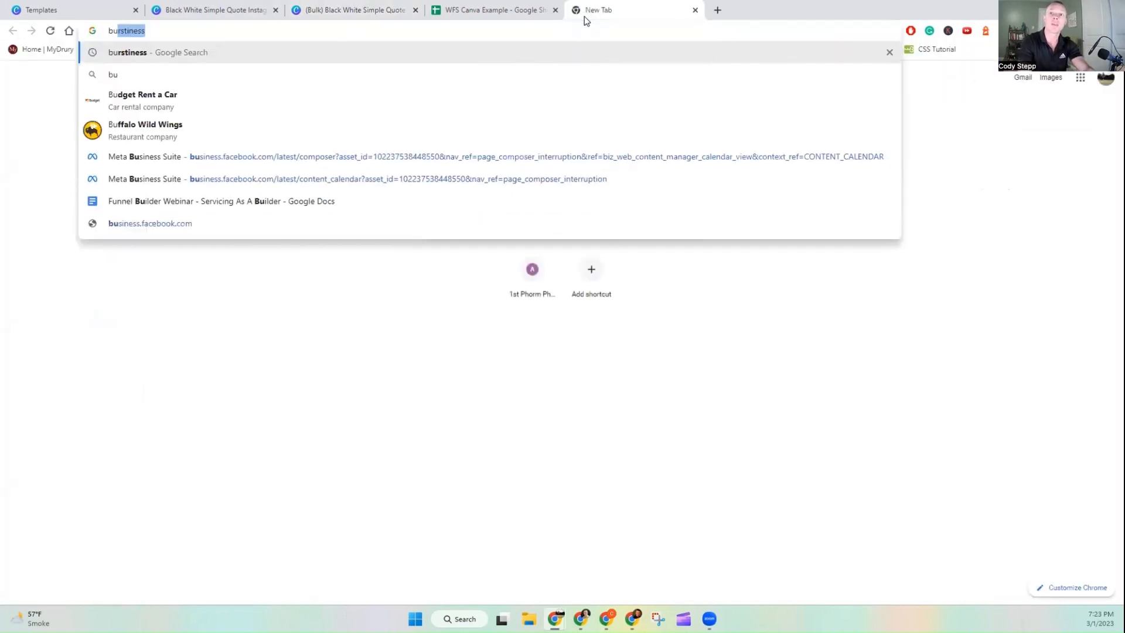
{"action": "key", "text": "Down"}
{"action": "key", "text": "Down"}
{"action": "key", "text": "Down"}
{"action": "key", "text": "Down"}
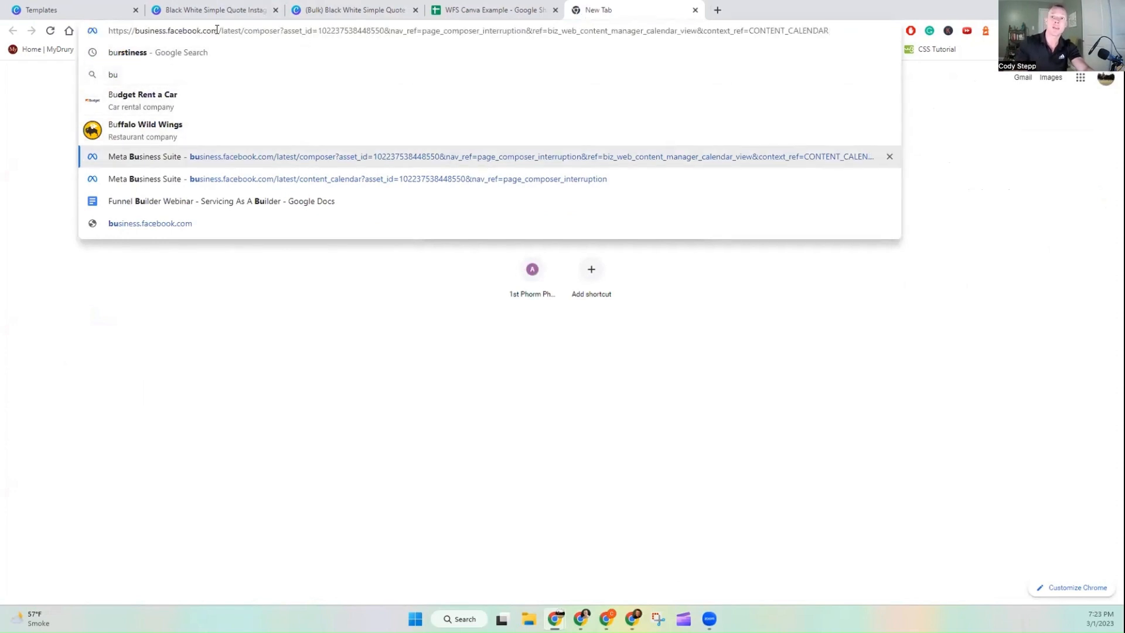
{"action": "left_click_drag", "start_coordinate": [217, 31], "coordinate": [828, 31]}
{"action": "key", "text": "BackSpace"}
{"action": "key", "text": "Return"}
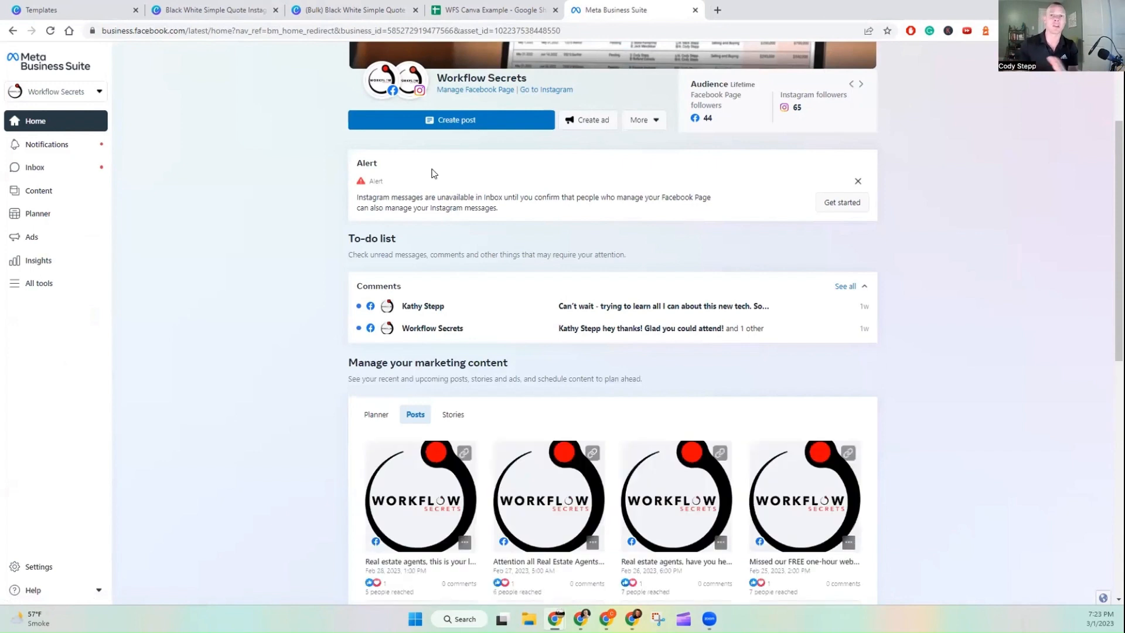
Step: Open the Planner in month view and browse the previous month's posts
{"action": "left_click", "coordinate": [31, 217]}
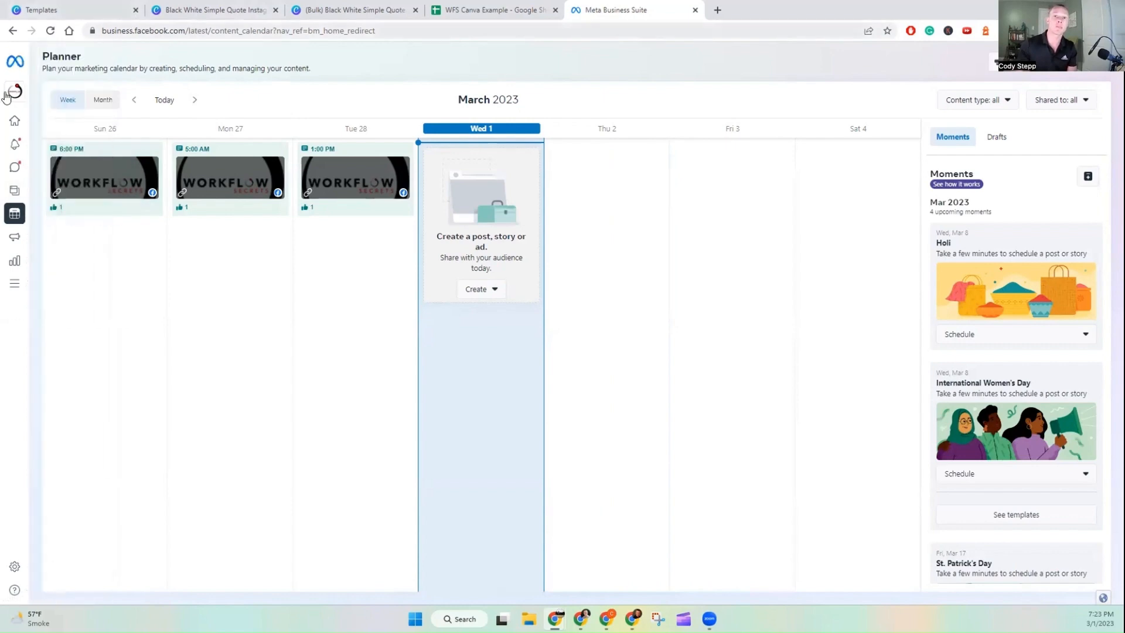
{"action": "mouse_move", "coordinate": [12, 96]}
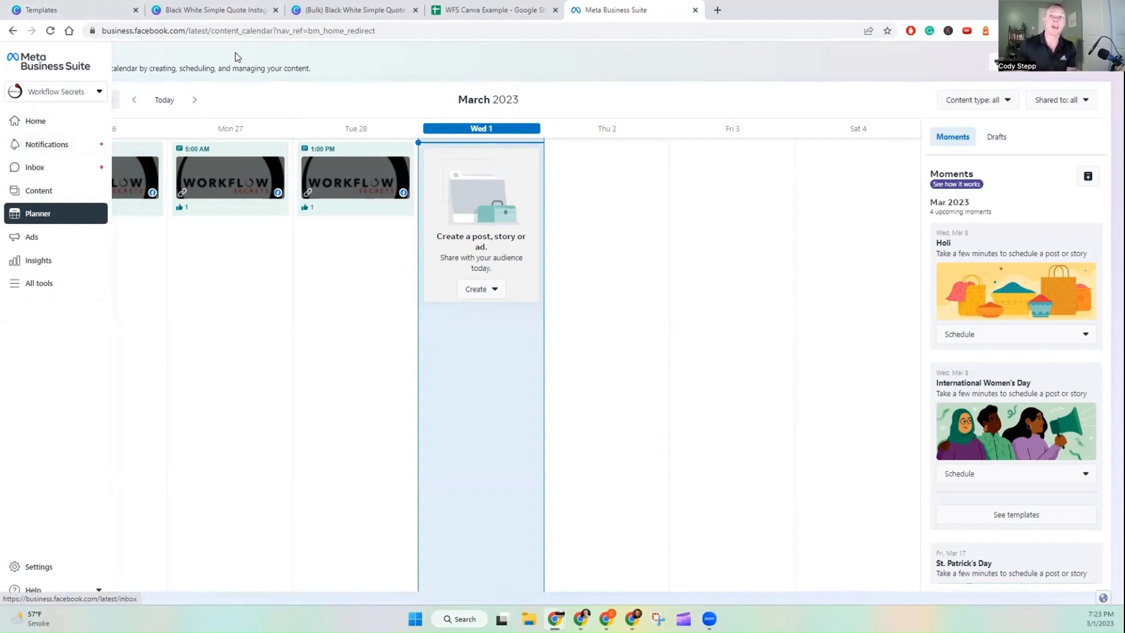
{"action": "left_click", "coordinate": [104, 99]}
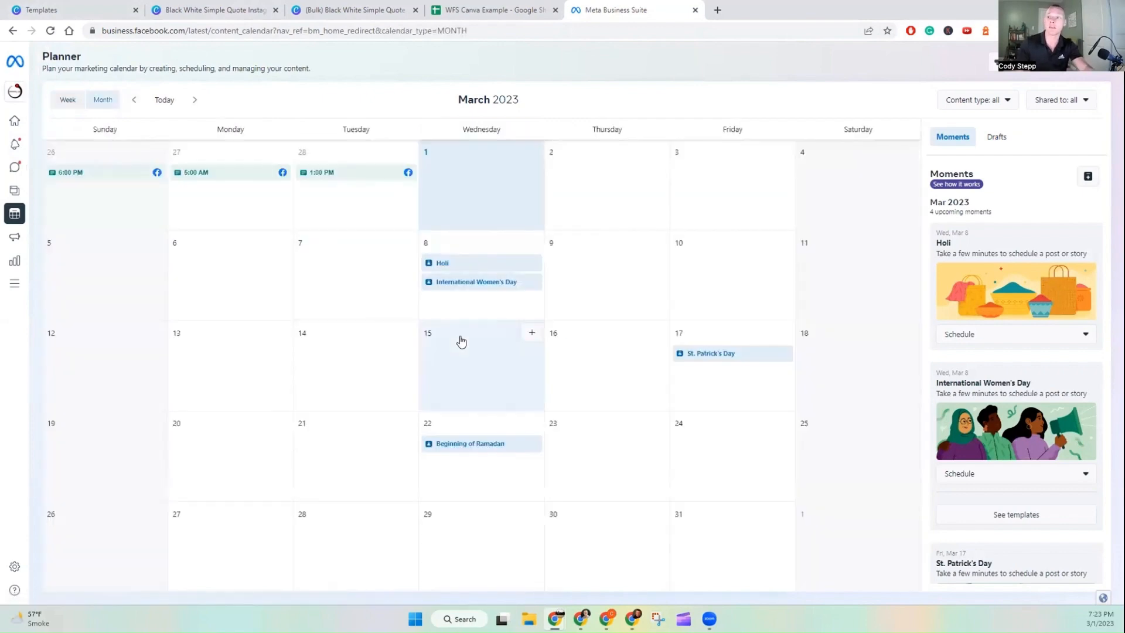
{"action": "left_click", "coordinate": [134, 101]}
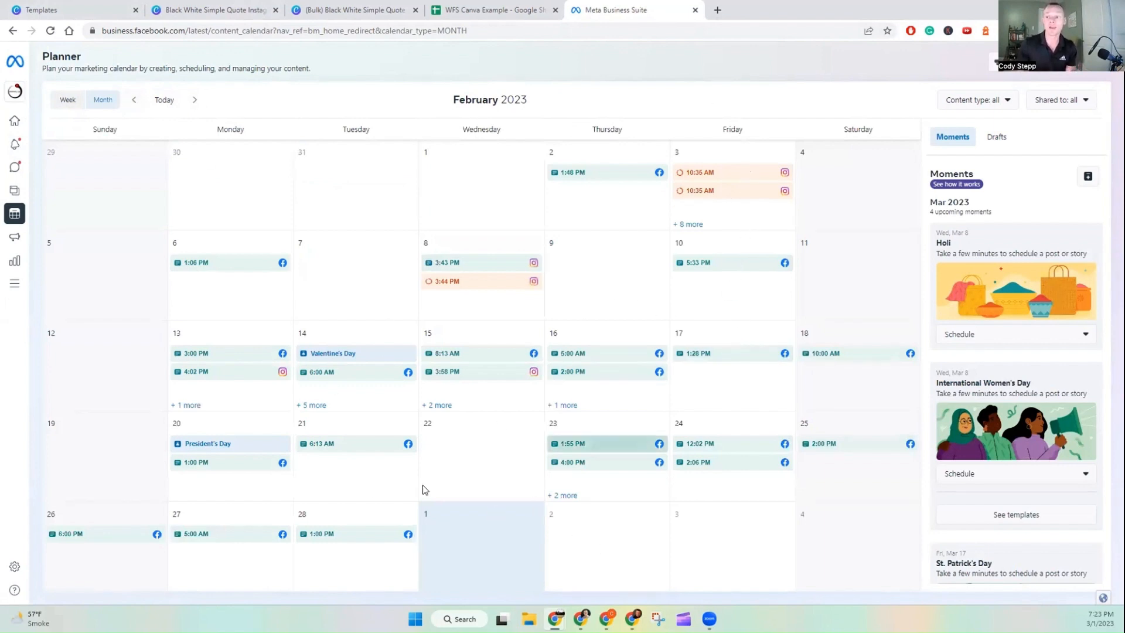
{"action": "left_click", "coordinate": [195, 100]}
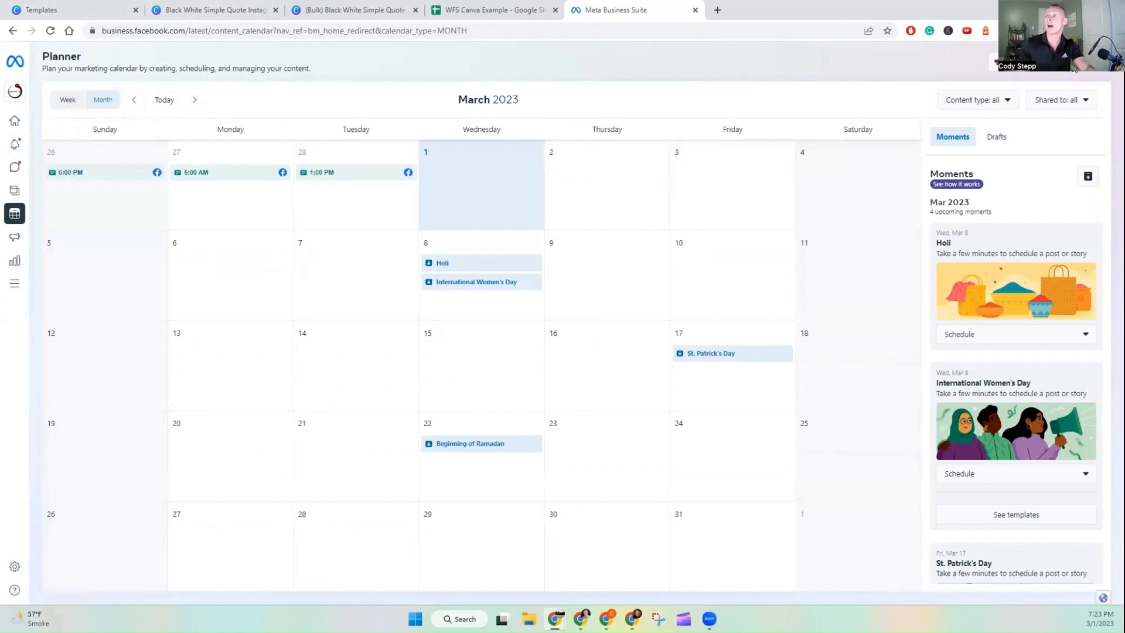
Step: Start a new post targeting both the Workflow Secrets Facebook page and workflowsecrets Instagram account
{"action": "left_click", "coordinate": [442, 237]}
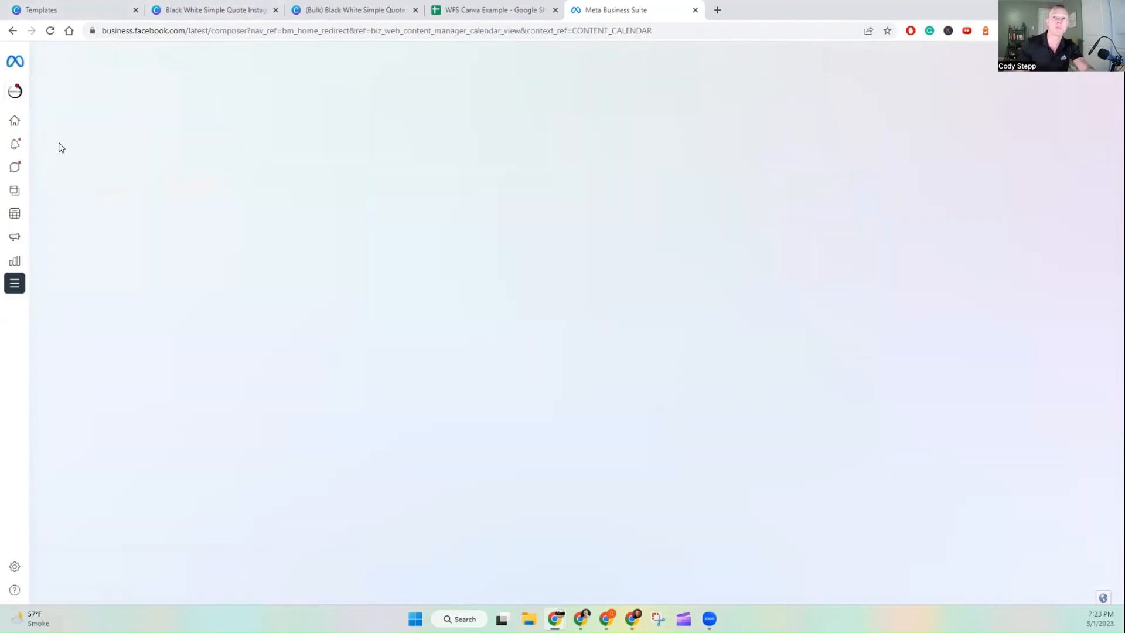
{"action": "left_click", "coordinate": [136, 119]}
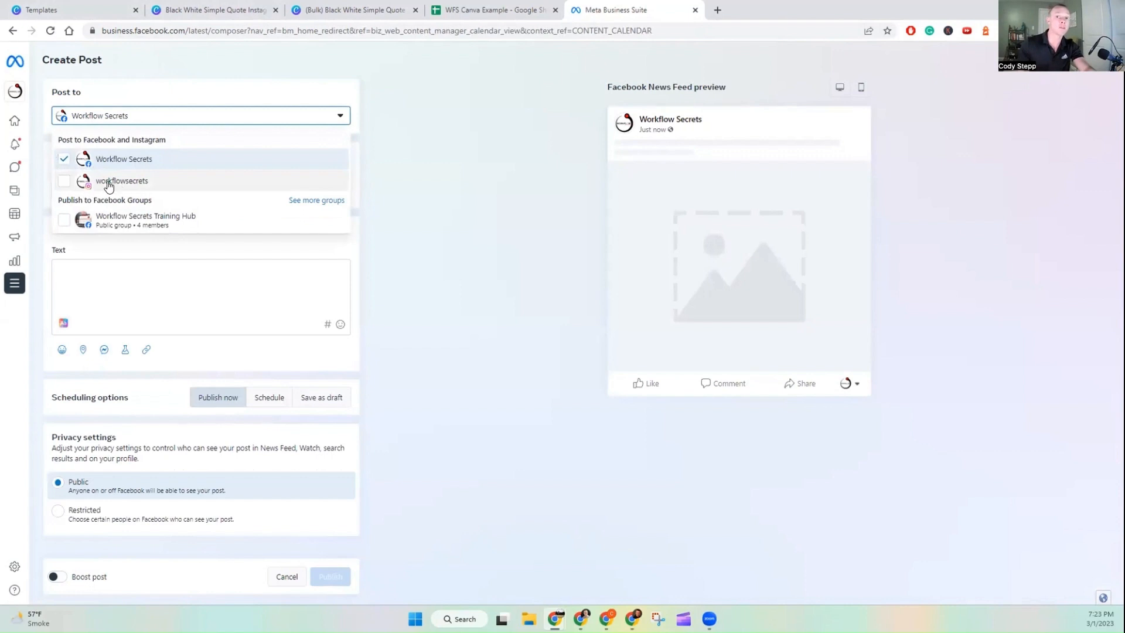
{"action": "left_click", "coordinate": [64, 182]}
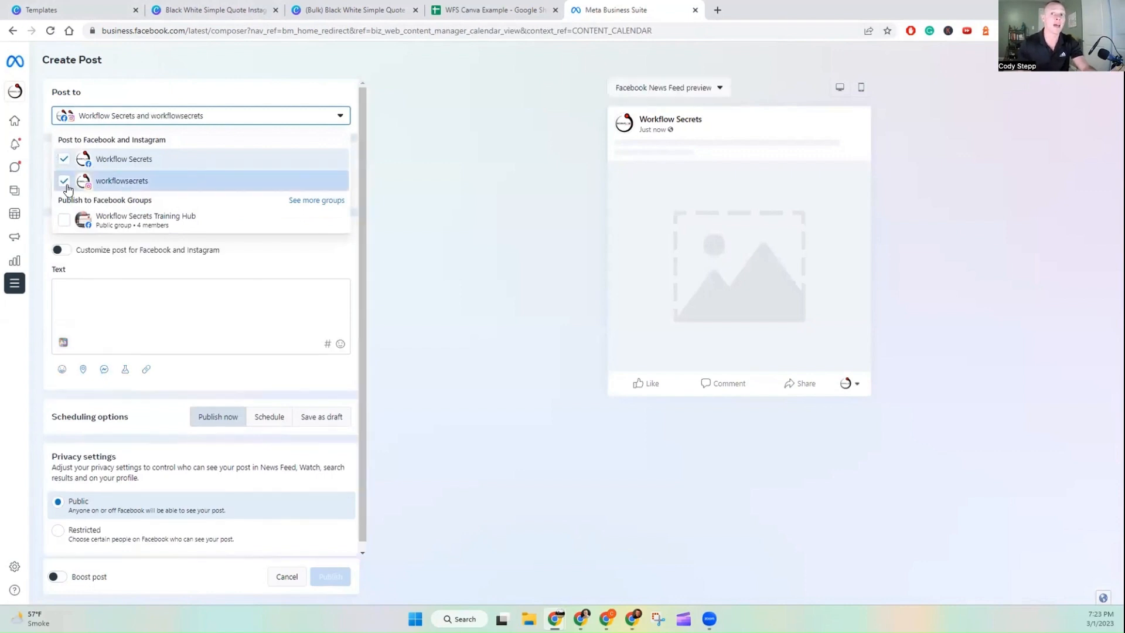
{"action": "left_click", "coordinate": [161, 300]}
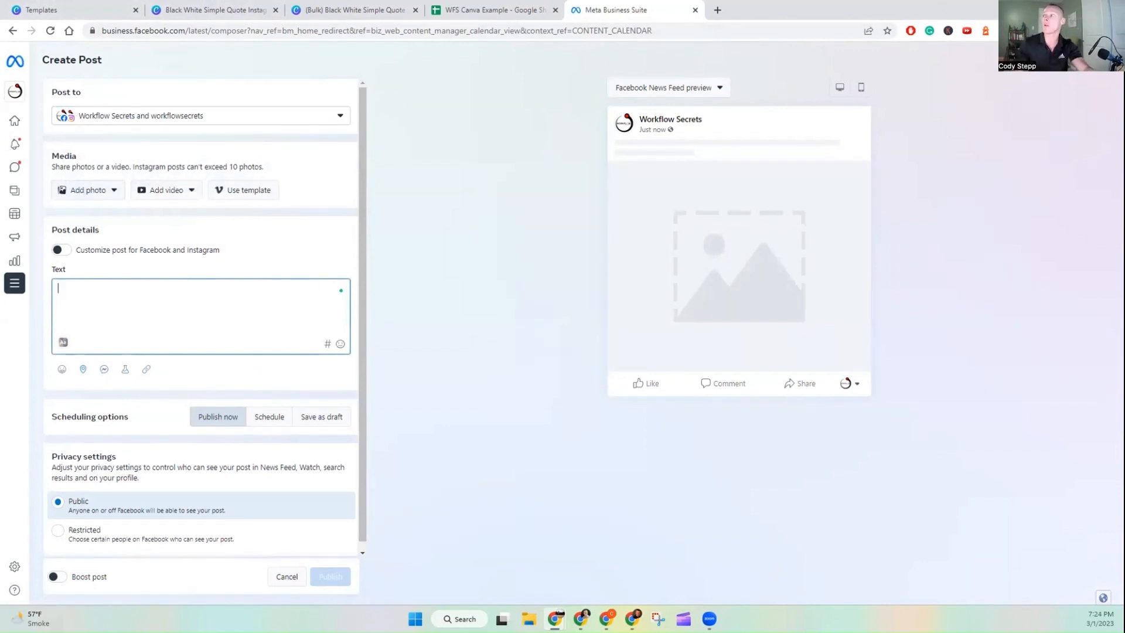
{"action": "left_click", "coordinate": [401, 5]}
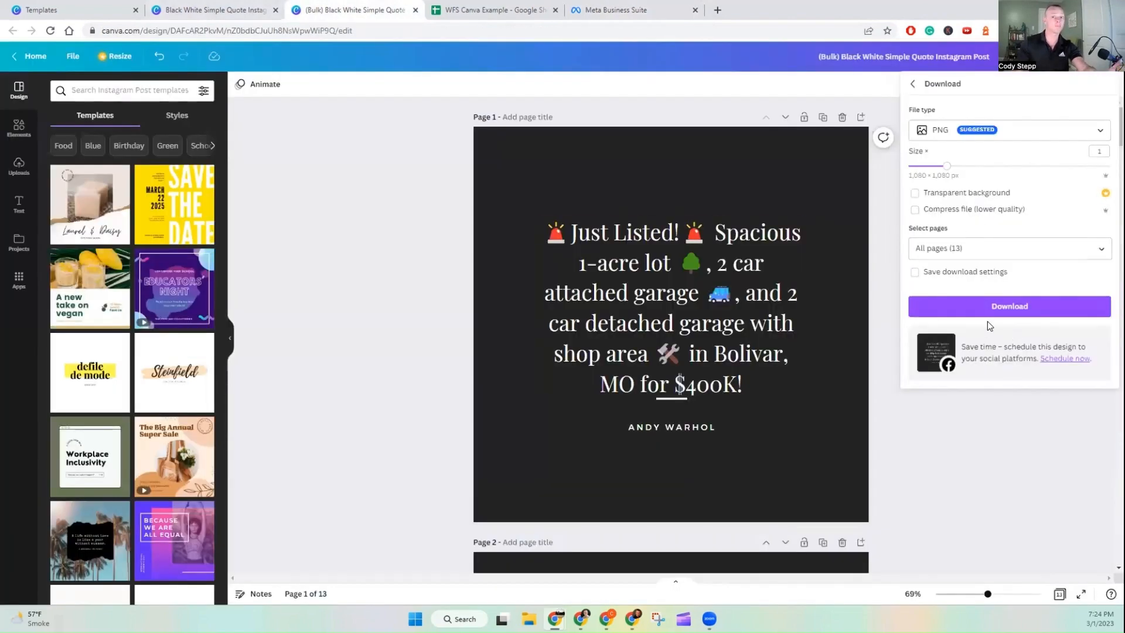
{"action": "left_click", "coordinate": [610, 10]}
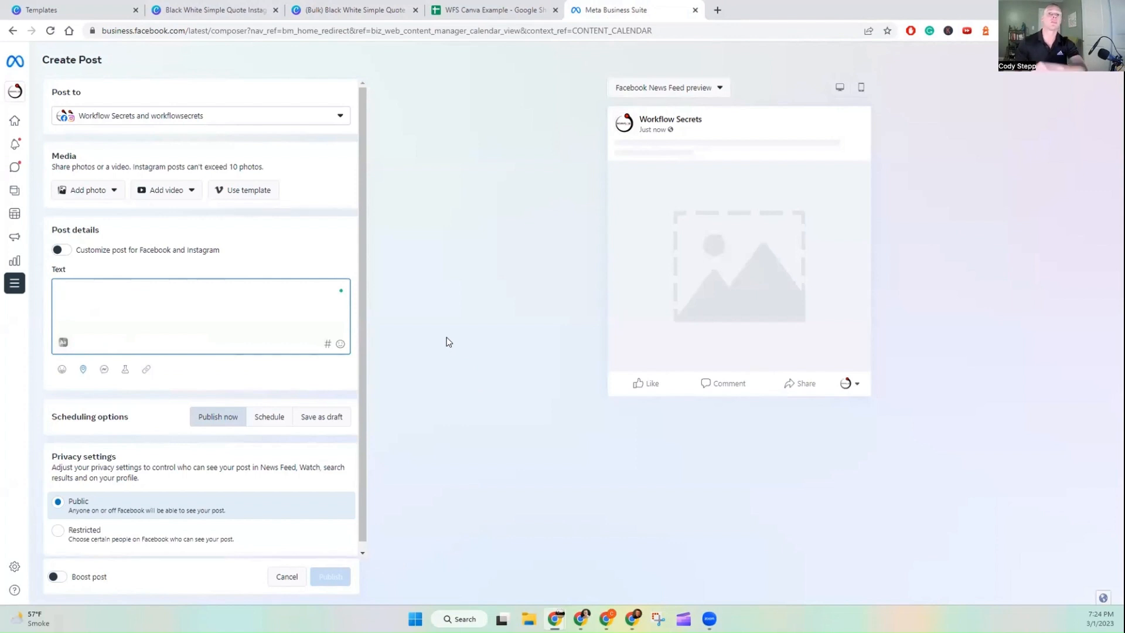
{"action": "left_click", "coordinate": [328, 10]}
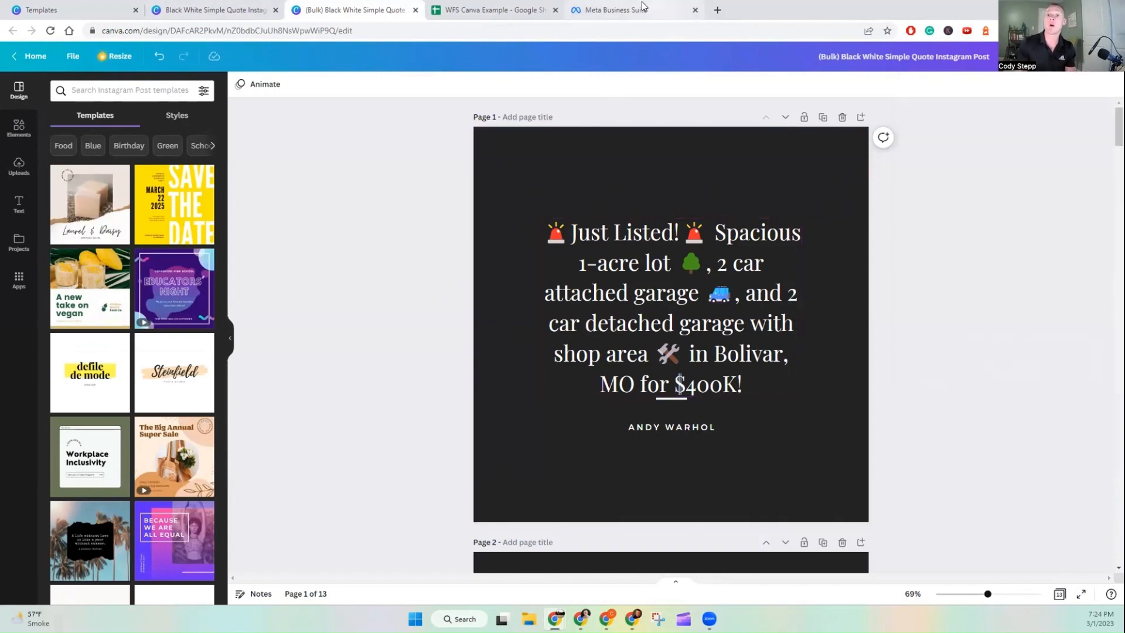
{"action": "left_click", "coordinate": [615, 10]}
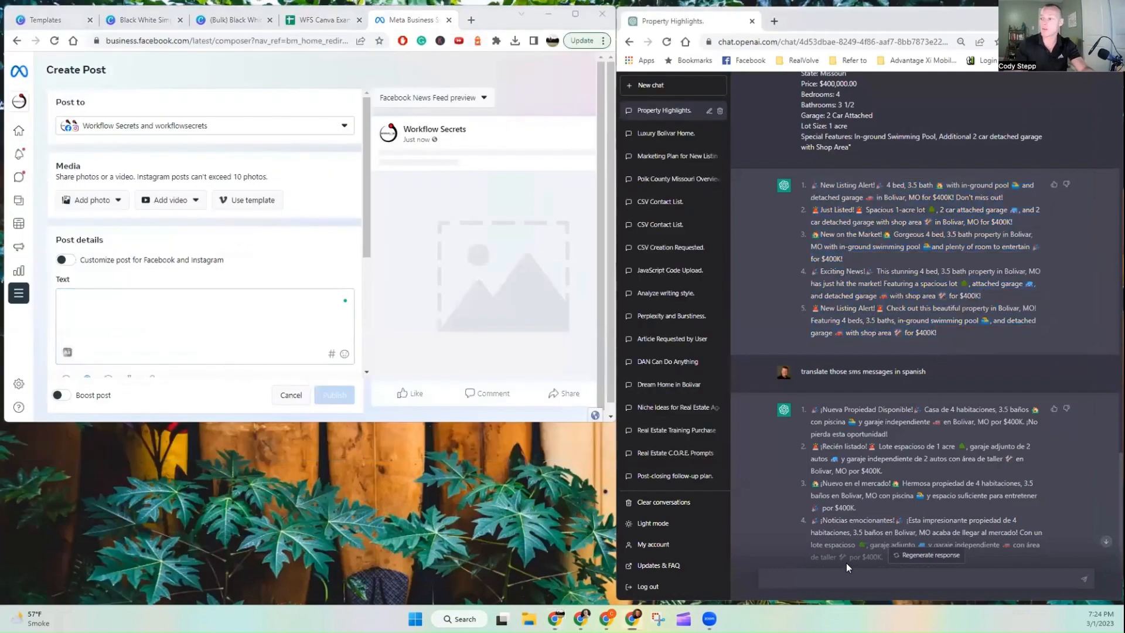
Step: Copy the five English SMS listing messages and paste them into a new ChatGPT prompt below the opening line
{"action": "left_click_drag", "start_coordinate": [811, 185], "coordinate": [936, 332]}
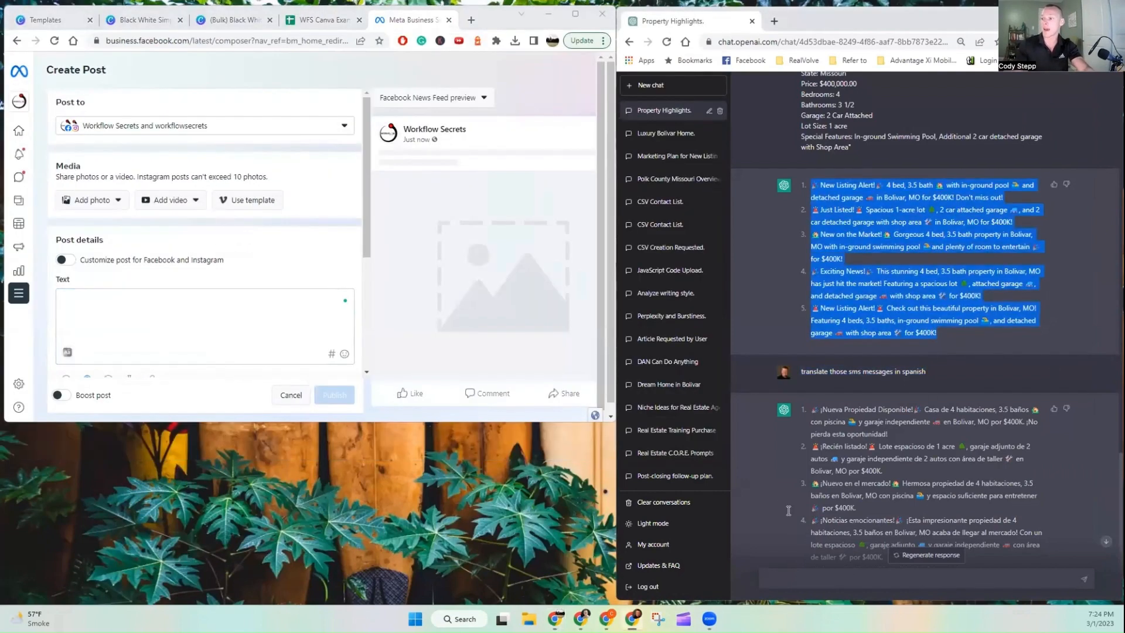
{"action": "key", "text": "ctrl+v"}
{"action": "left_click", "coordinate": [768, 501]}
{"action": "key", "text": "shift+Return"}
{"action": "key", "text": "shift+Return"}
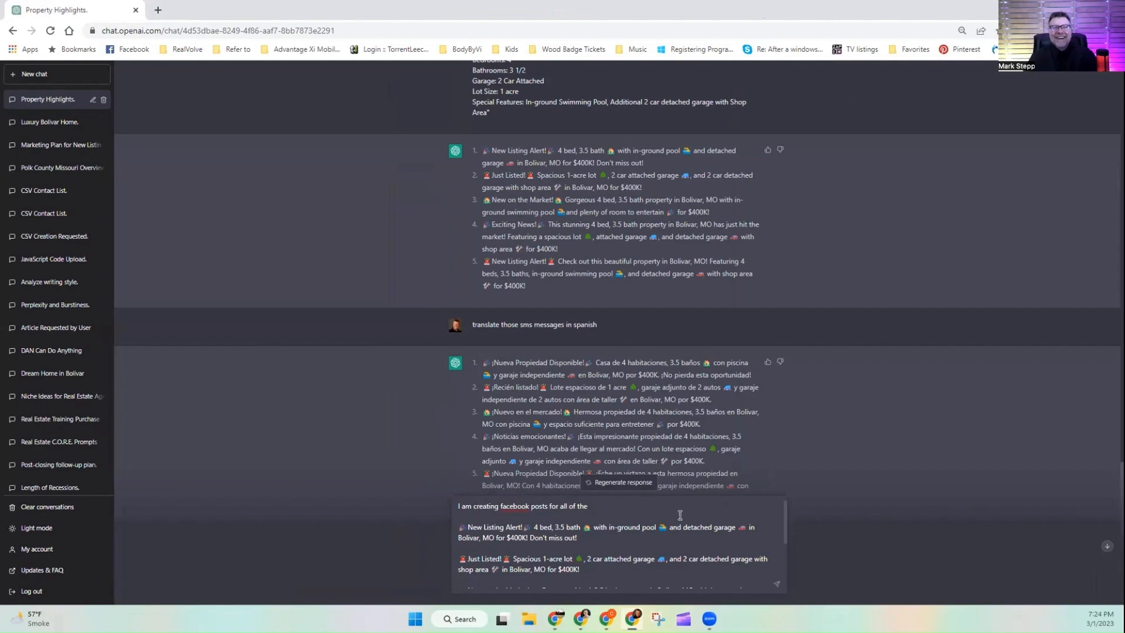
Step: Write the prompt: I am creating facebook posts for all of the copy listed below. Please create examples of post copy that would pair well with each of them
{"action": "key", "text": "ctrl+plus"}
{"action": "key", "text": "ctrl+plus"}
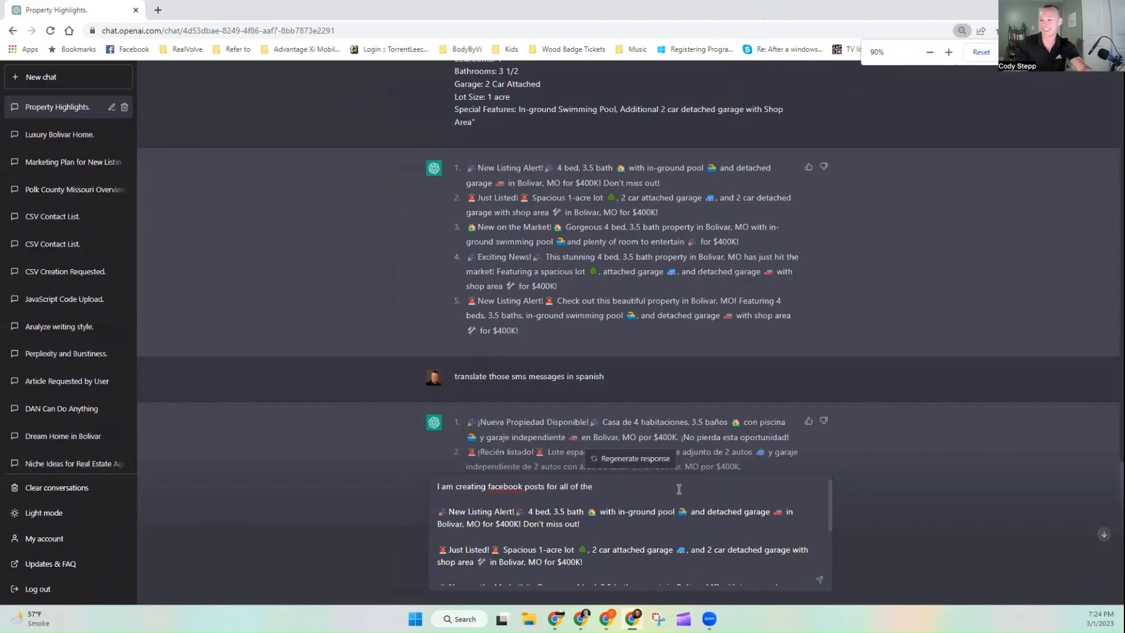
{"action": "key", "text": "ctrl+plus"}
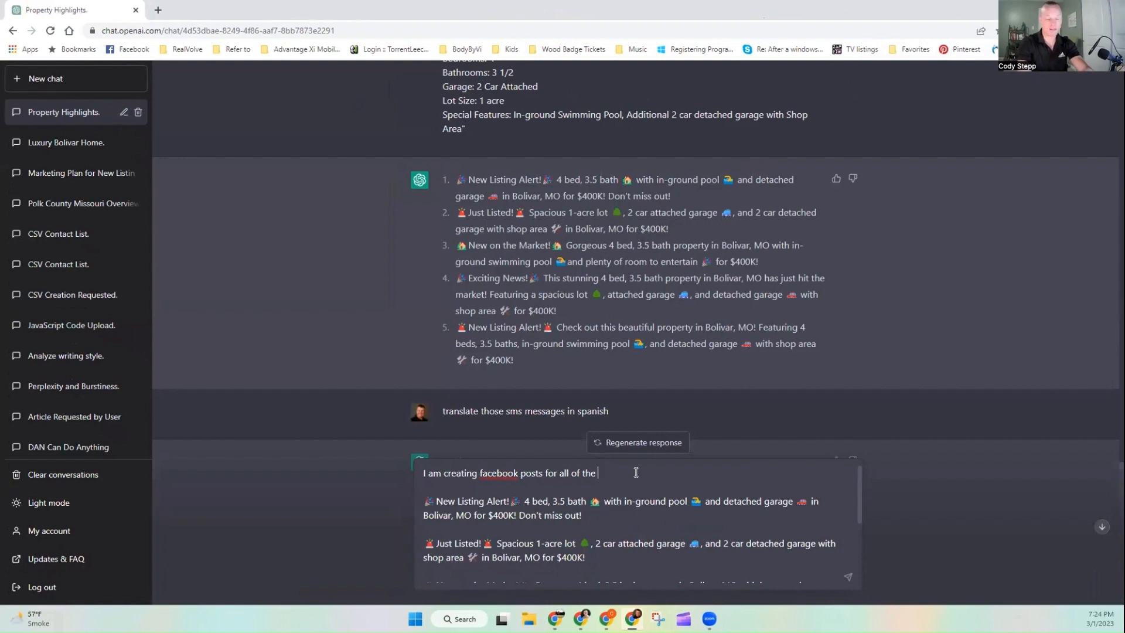
{"action": "type", "text": "copy listed below. Please p"}
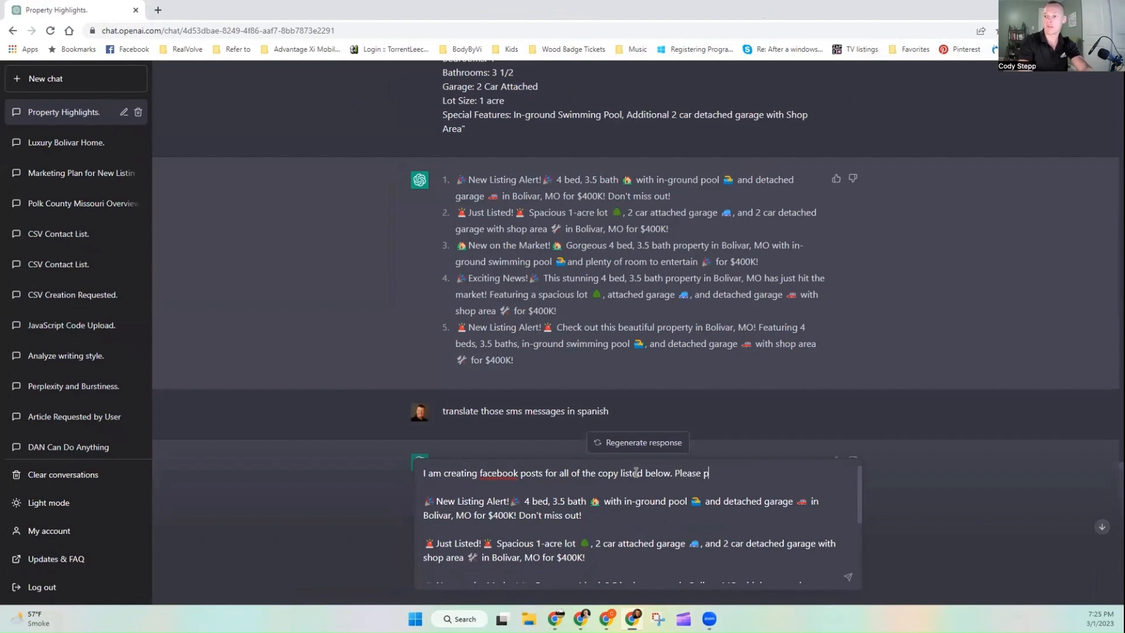
{"action": "key", "text": "BackSpace"}
{"action": "type", "text": "create examples of post copy t"}
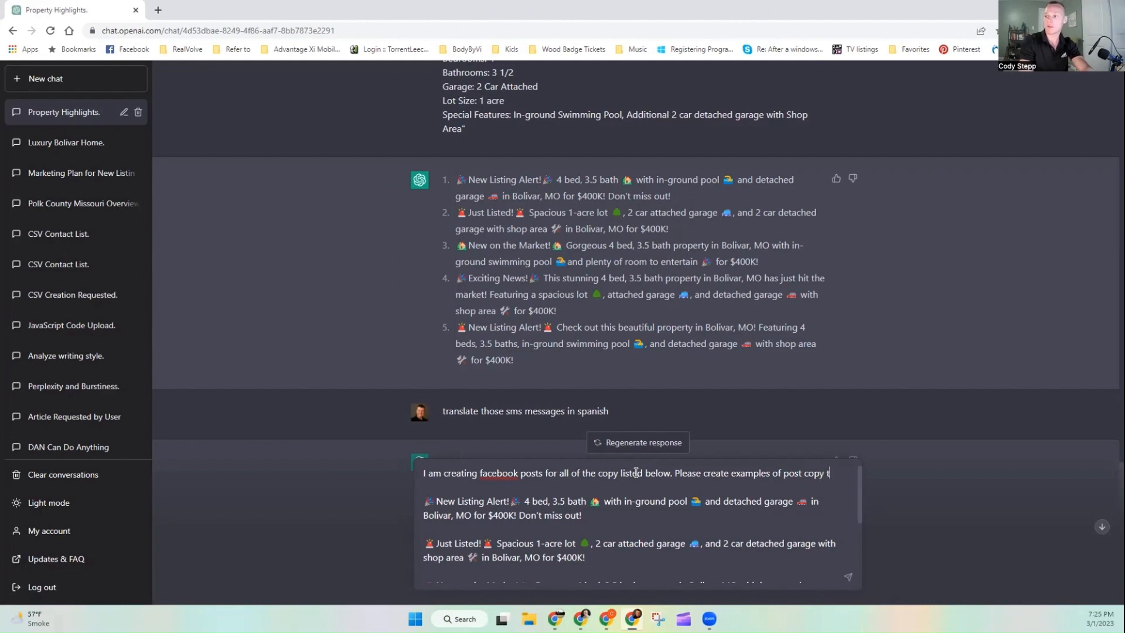
{"action": "type", "text": "hat would pai"}
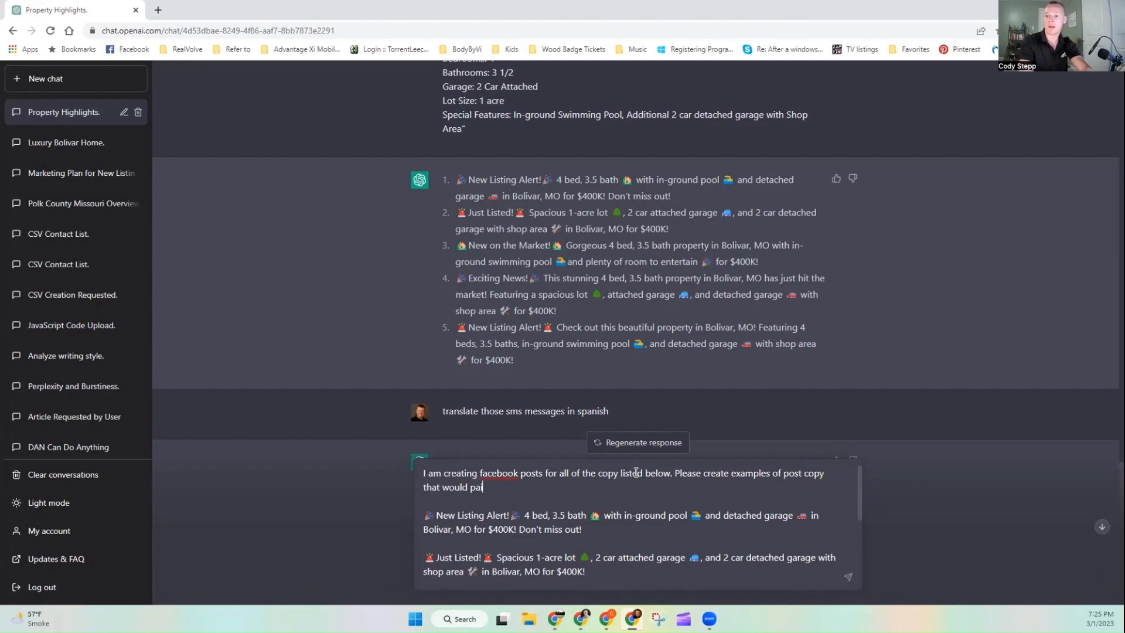
{"action": "type", "text": "r well with each of them."}
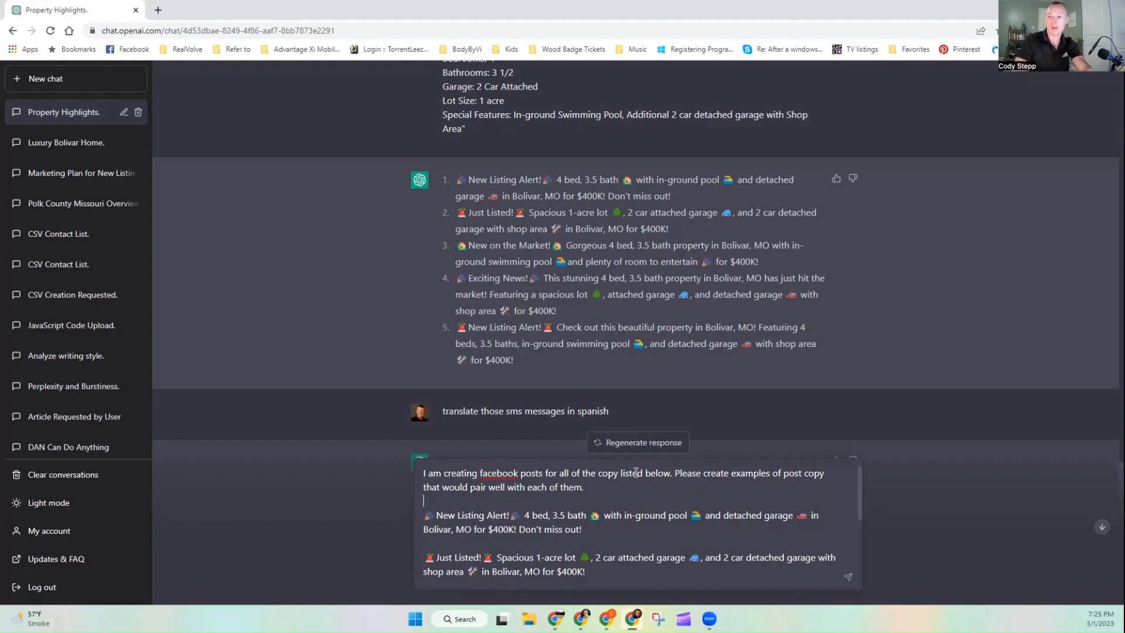
Step: Add an "Input:" label above the pasted messages and send the prompt
{"action": "key", "text": "shift+Return"}
{"action": "key", "text": "shift+Return"}
{"action": "type", "text": "Input:"}
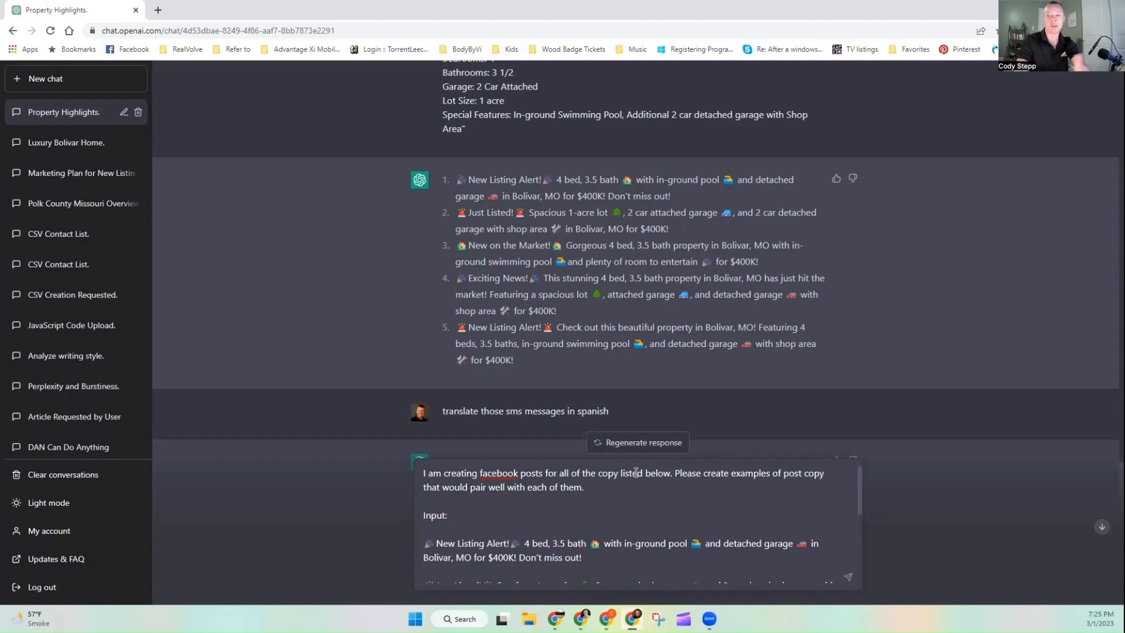
{"action": "key", "text": "Return"}
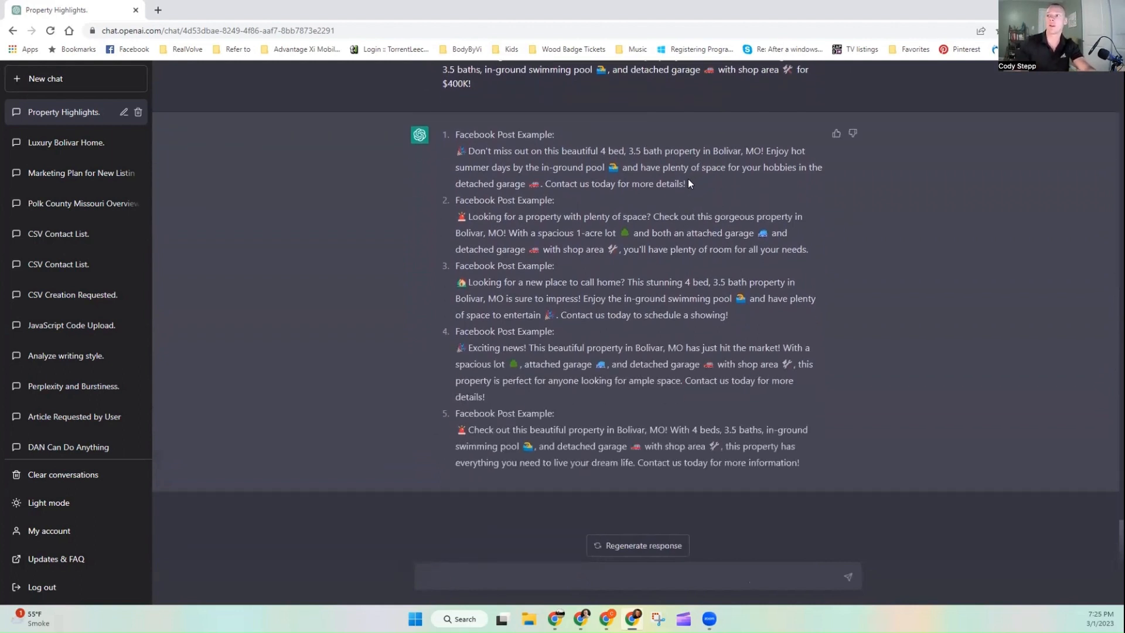
Step: Copy the first Facebook post example and paste it as the text of the new Meta Business Suite post
{"action": "triple_click", "coordinate": [451, 166]}
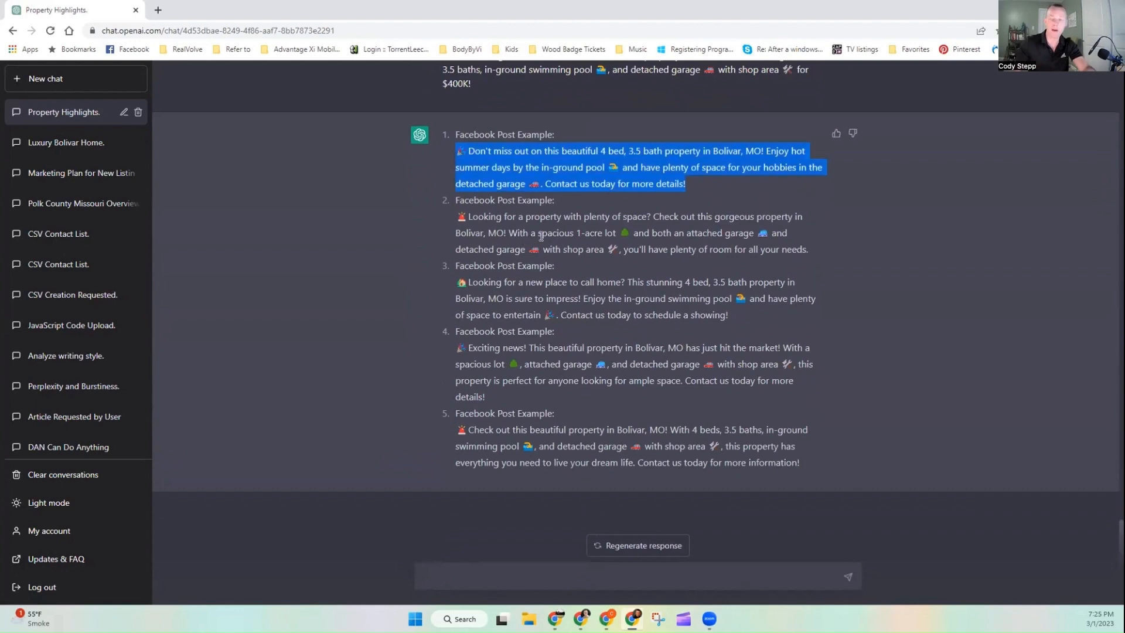
{"action": "scroll", "coordinate": [496, 241], "scroll_direction": "up", "scroll_amount": 10}
{"action": "scroll", "coordinate": [496, 242], "scroll_direction": "up", "scroll_amount": 2}
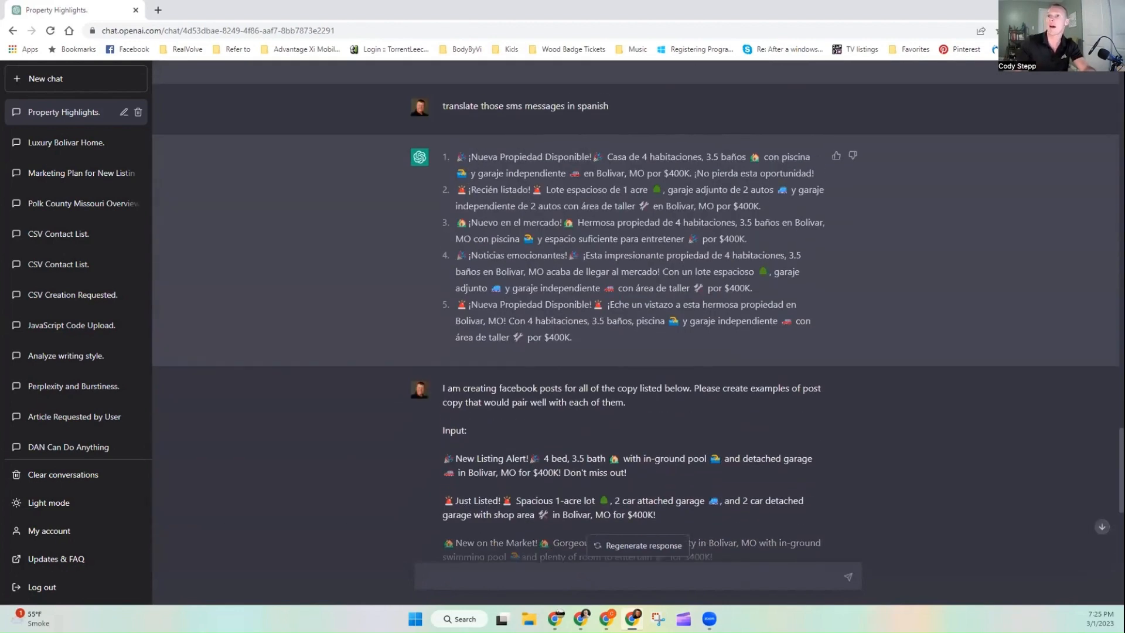
{"action": "double_click", "coordinate": [569, 16]}
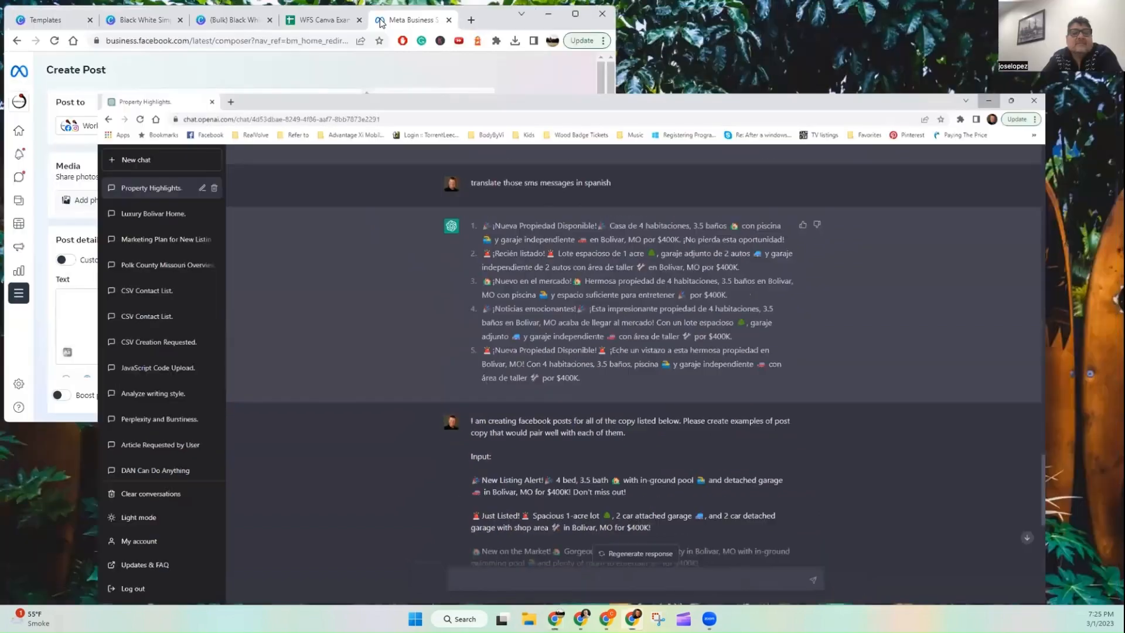
{"action": "left_click", "coordinate": [988, 100]}
{"action": "left_click", "coordinate": [575, 13]}
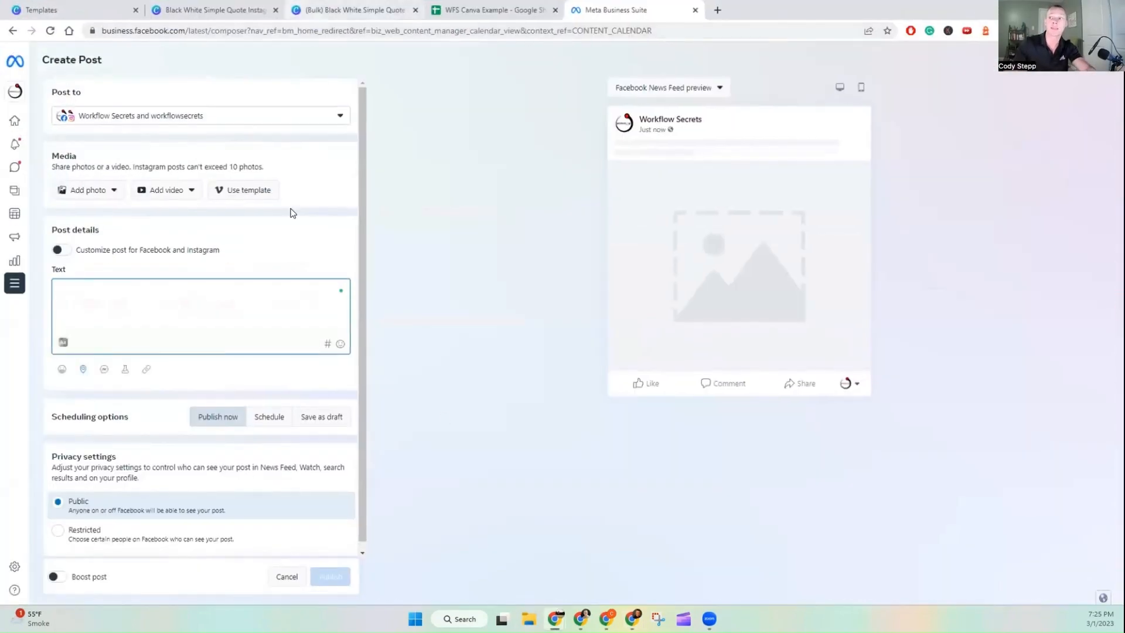
{"action": "left_click", "coordinate": [354, 10]}
{"action": "left_click", "coordinate": [614, 10]}
{"action": "type", "text": "🏡 Don't miss out on this beautiful 4 bed, 3.5 bath property in Bolivar, MO! Enjoy hot summer days by the in-ground pool 🏊 and have plenty of space for your hobbies in the detached garage 🚗. Contact us today for more details!"}
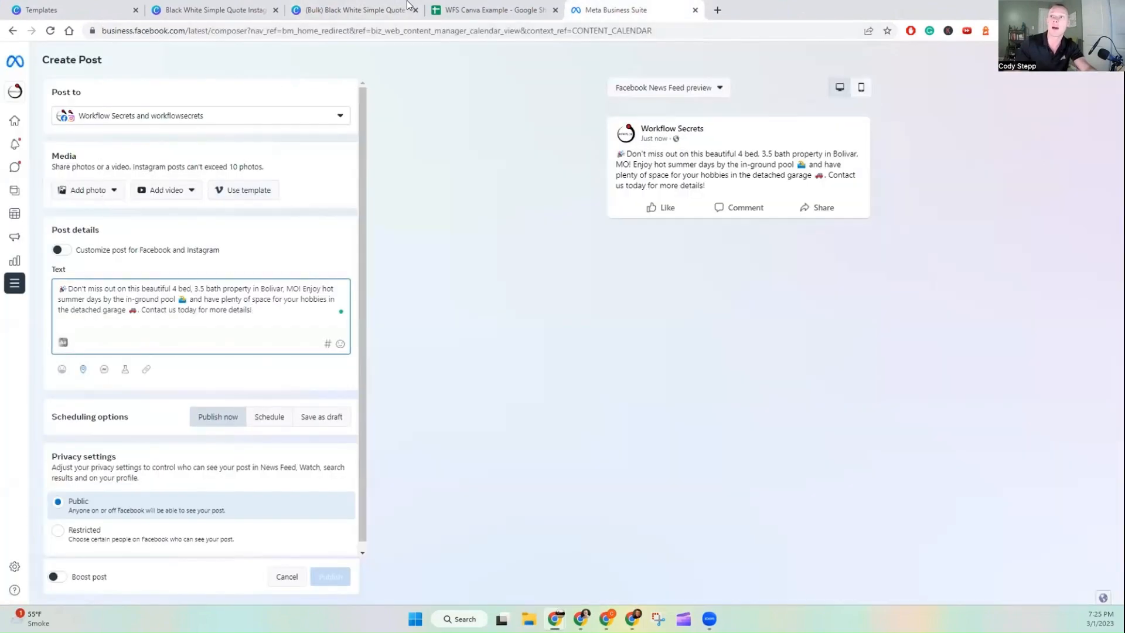
Step: Download only page 1 of the bulk Canva design as a PNG
{"action": "left_click", "coordinate": [378, 11]}
{"action": "left_click", "coordinate": [1093, 57]}
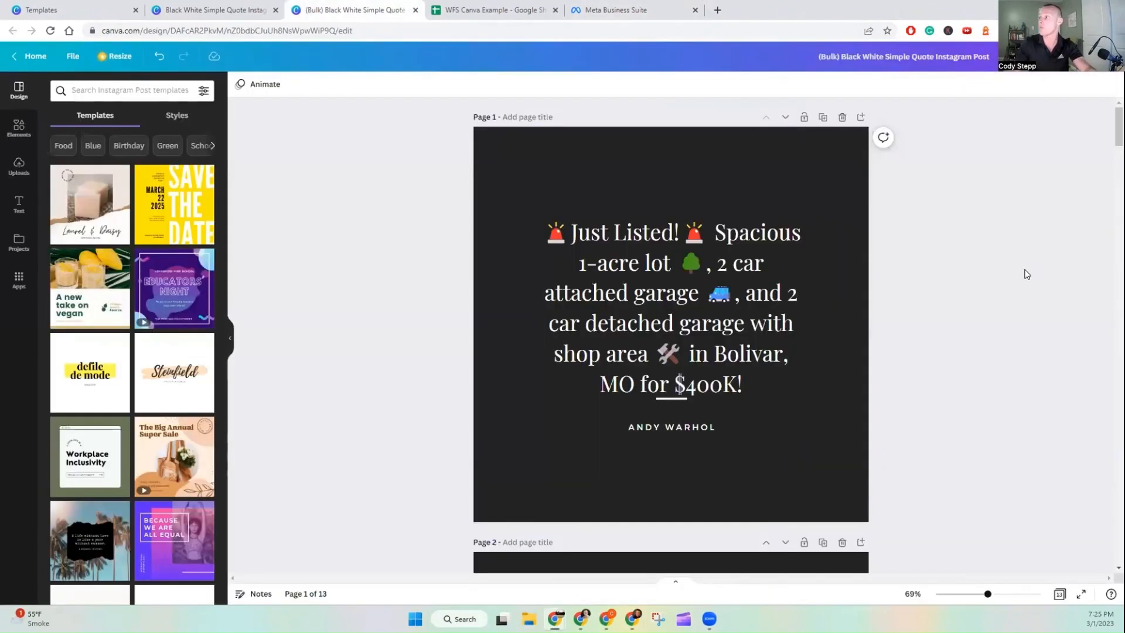
{"action": "left_click", "coordinate": [982, 313]}
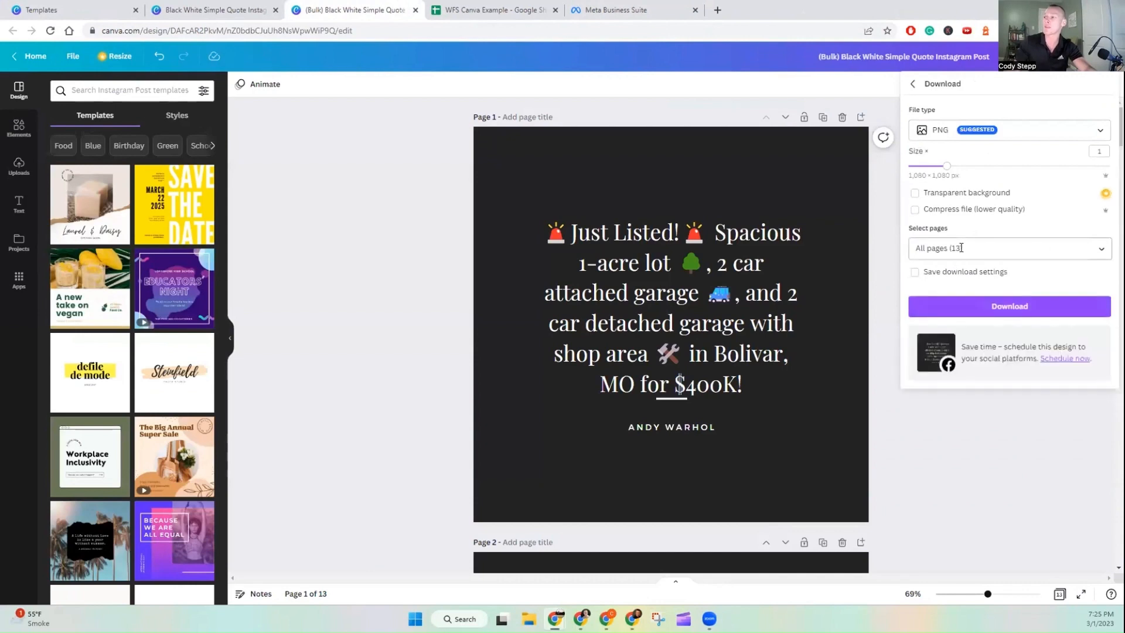
{"action": "left_click", "coordinate": [1007, 249]}
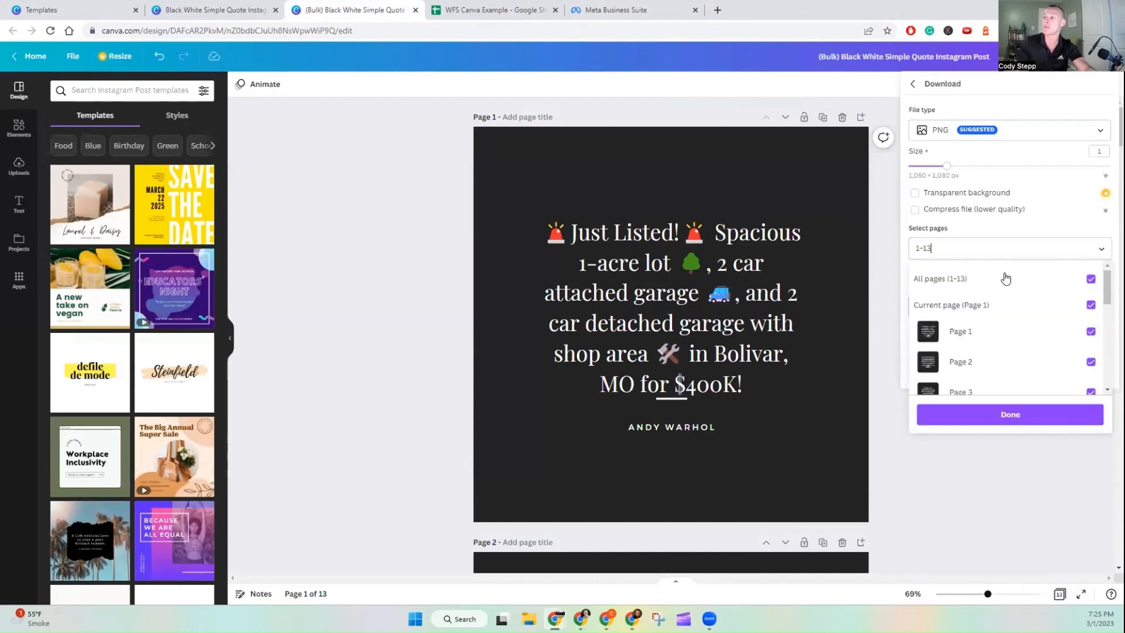
{"action": "left_click", "coordinate": [1007, 332]}
{"action": "left_click", "coordinate": [991, 416]}
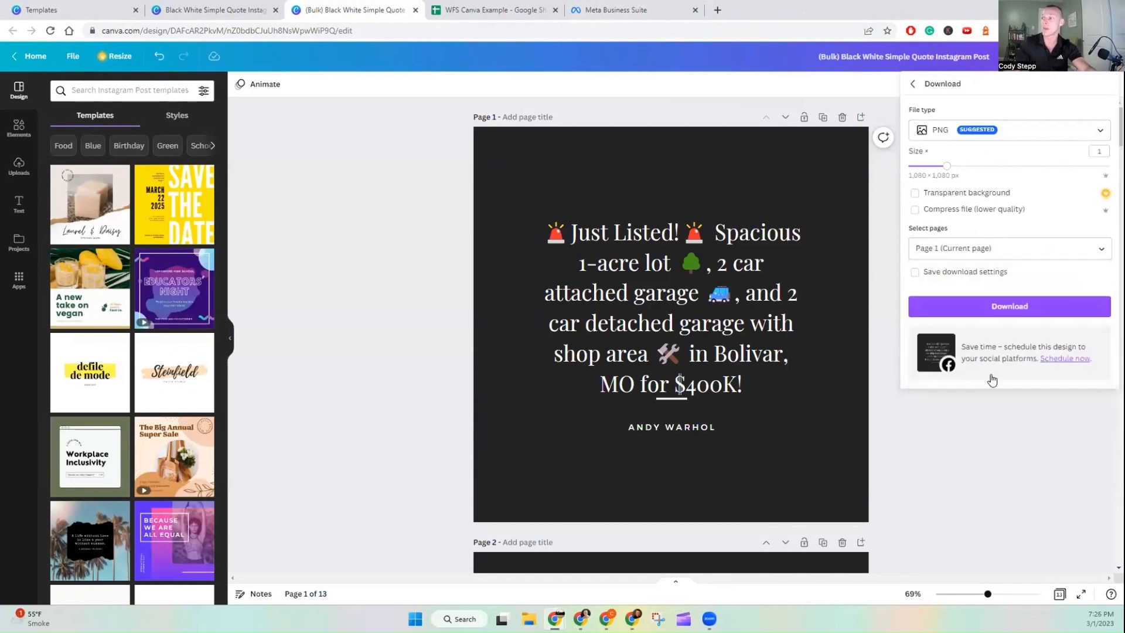
{"action": "left_click", "coordinate": [1005, 305]}
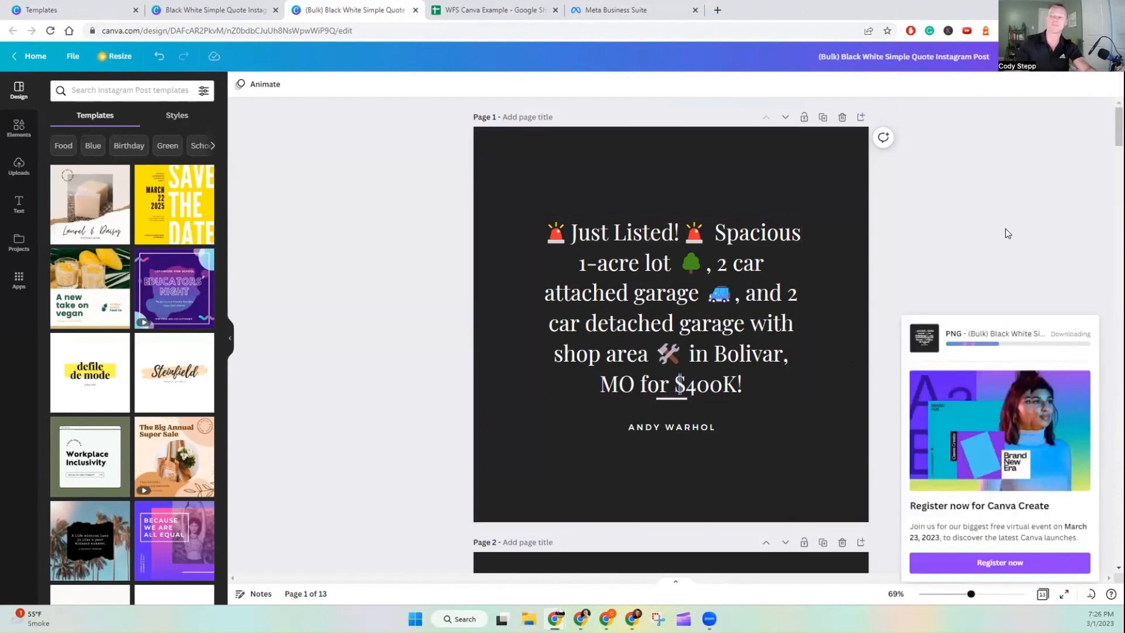
Step: Add the downloaded page 1 image as the post's photo from the computer
{"action": "left_click", "coordinate": [592, 7]}
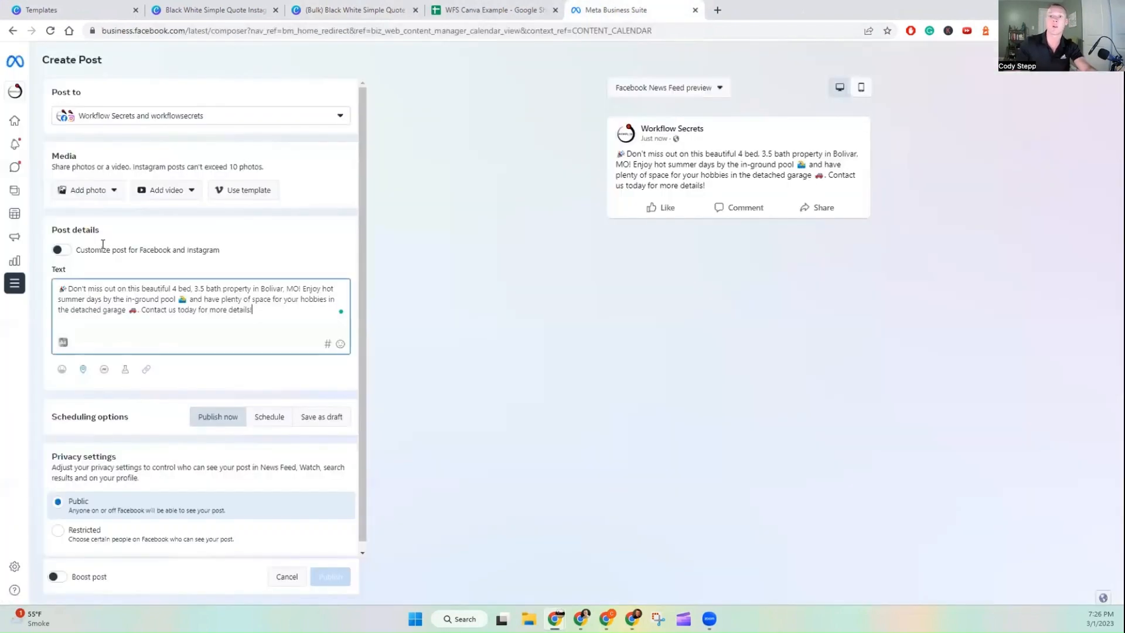
{"action": "left_click", "coordinate": [83, 189]}
{"action": "left_click", "coordinate": [100, 215]}
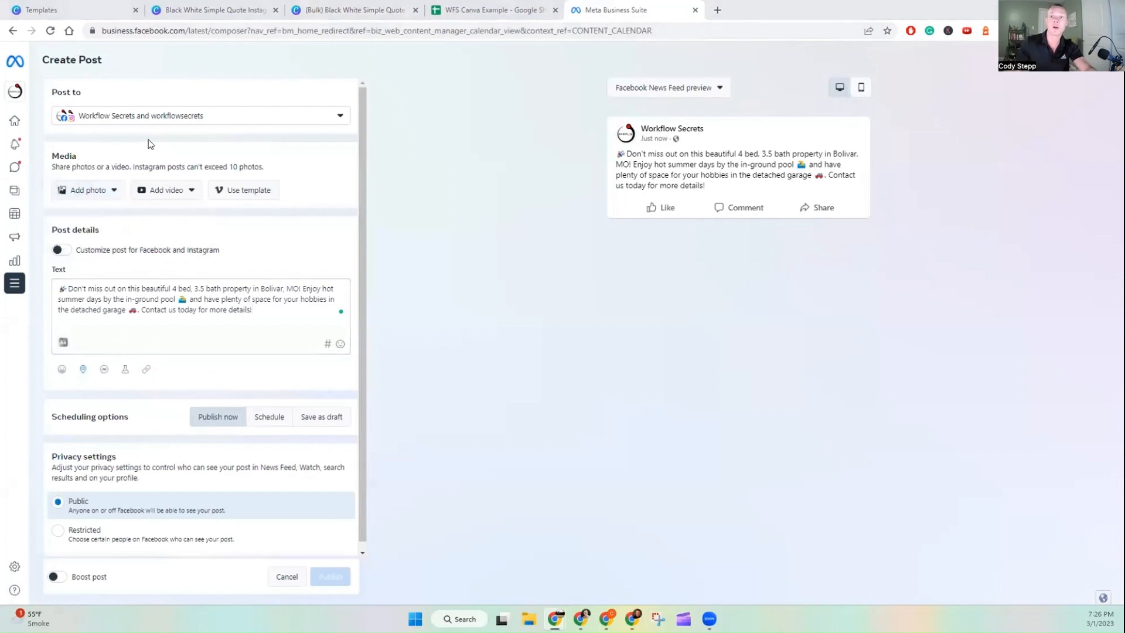
{"action": "left_click", "coordinate": [137, 117]}
{"action": "left_click", "coordinate": [575, 327]}
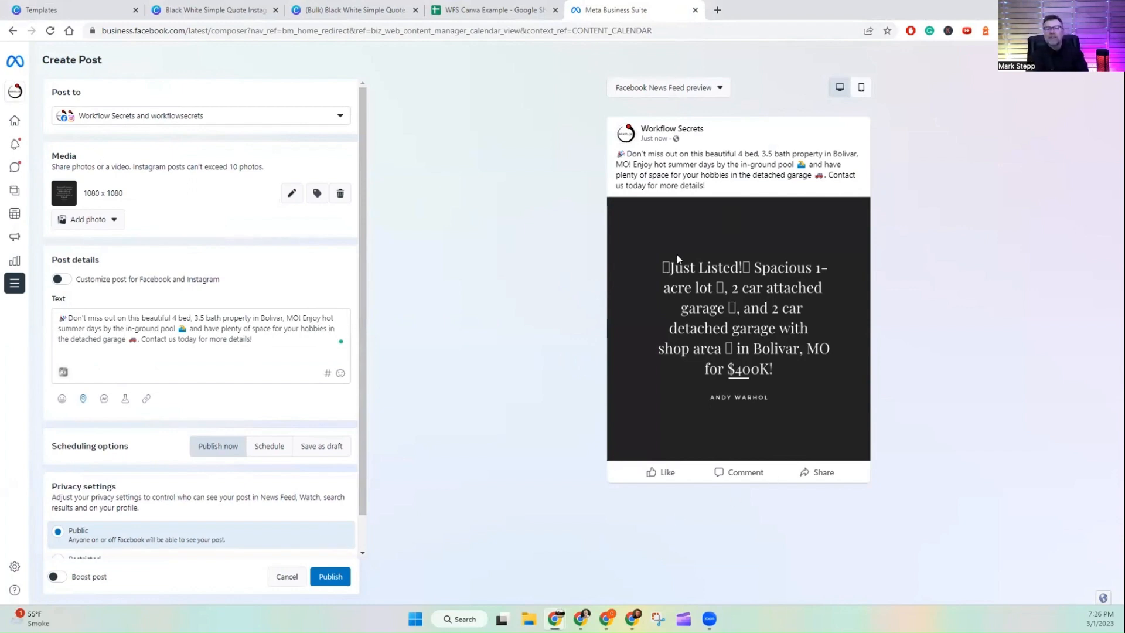
Step: Compare the post preview image with page 1's text in the Canva design
{"action": "left_click", "coordinate": [375, 10]}
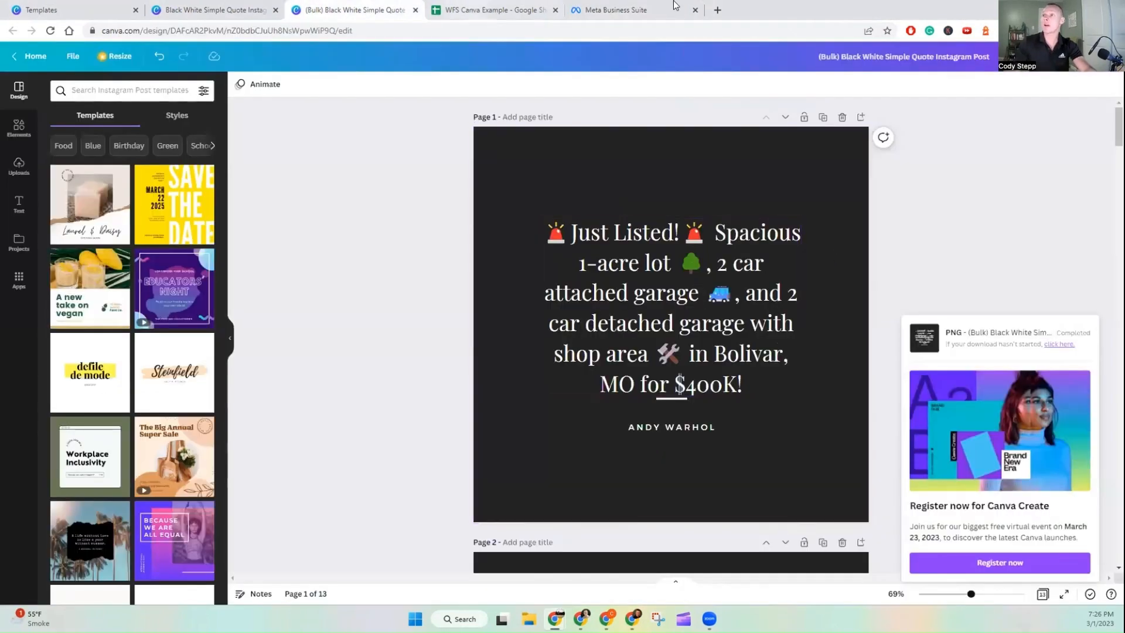
{"action": "left_click", "coordinate": [654, 10]}
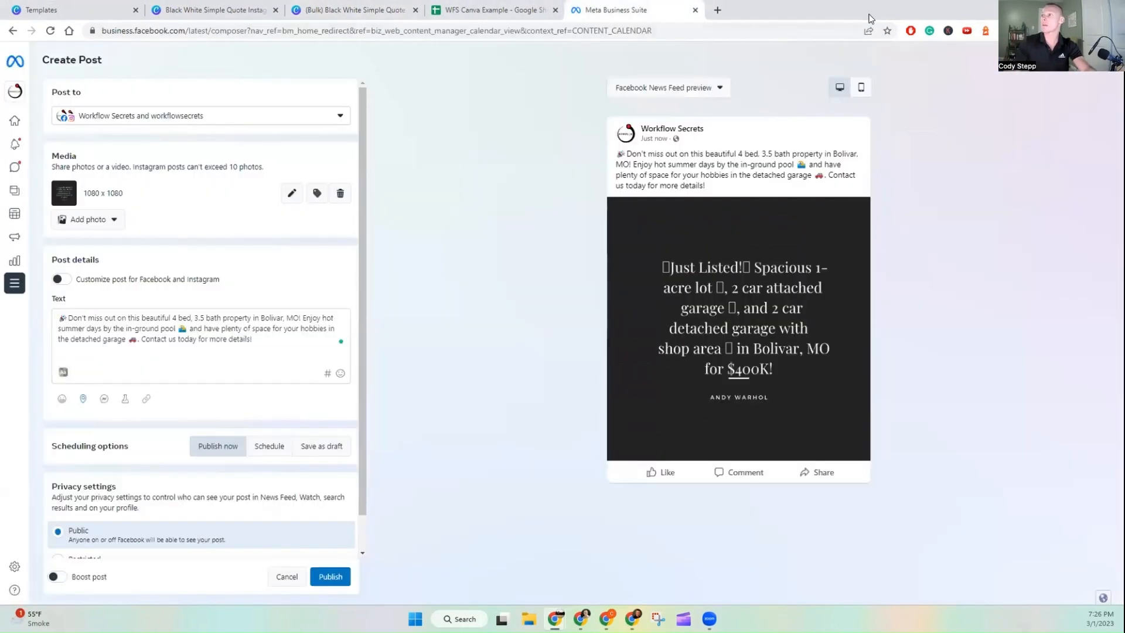
{"action": "left_click", "coordinate": [339, 10]}
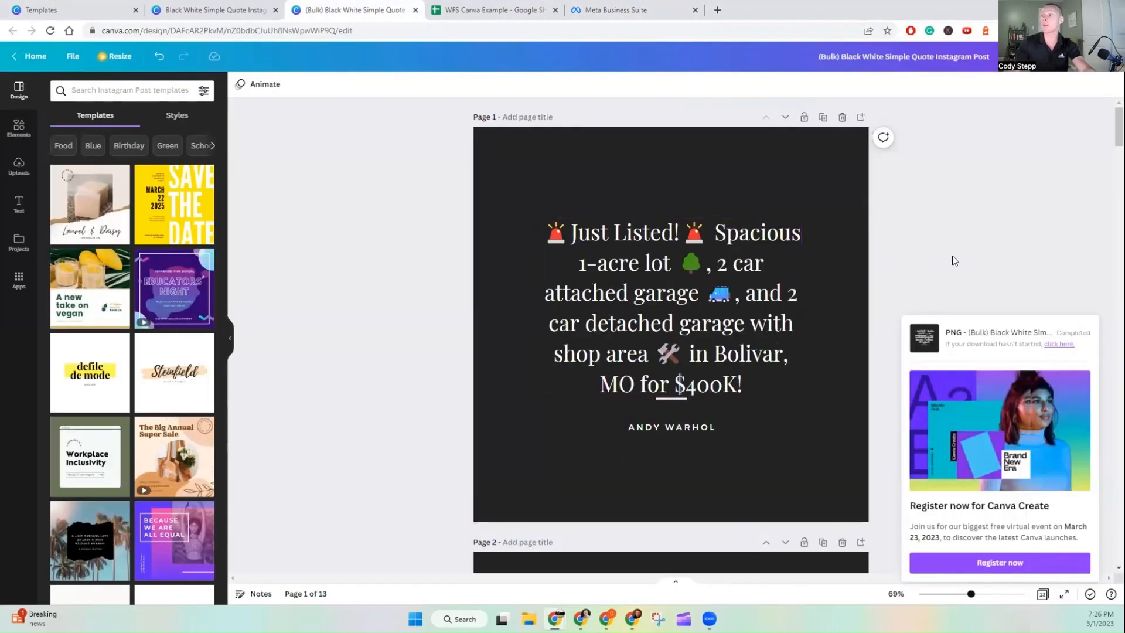
{"action": "left_click", "coordinate": [564, 239]}
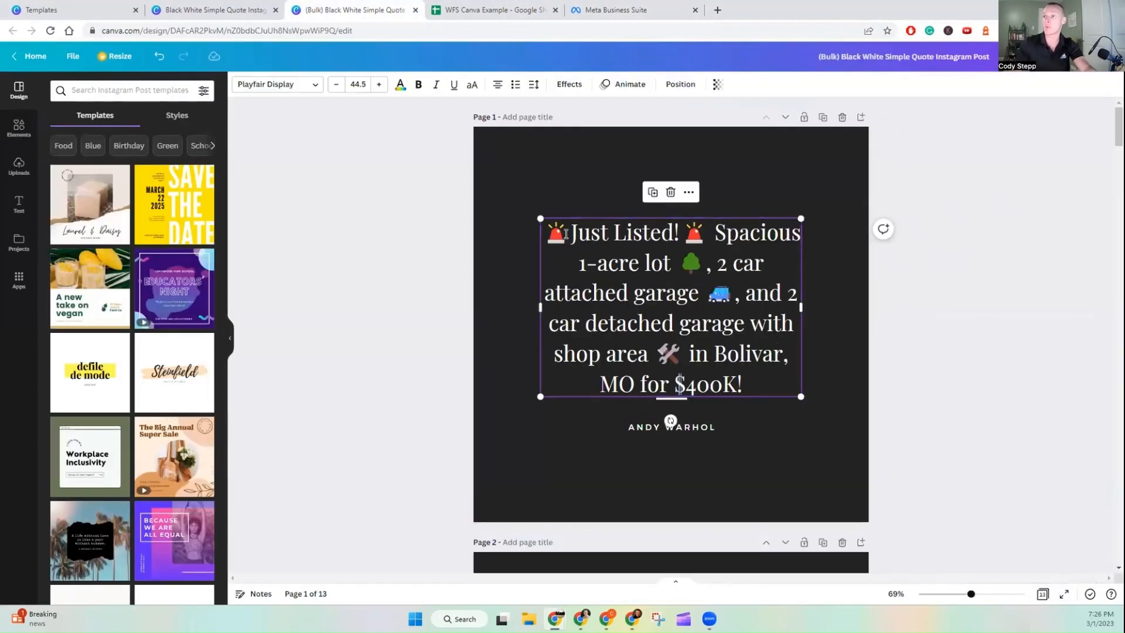
{"action": "left_click", "coordinate": [564, 239]}
{"action": "left_click", "coordinate": [396, 112]}
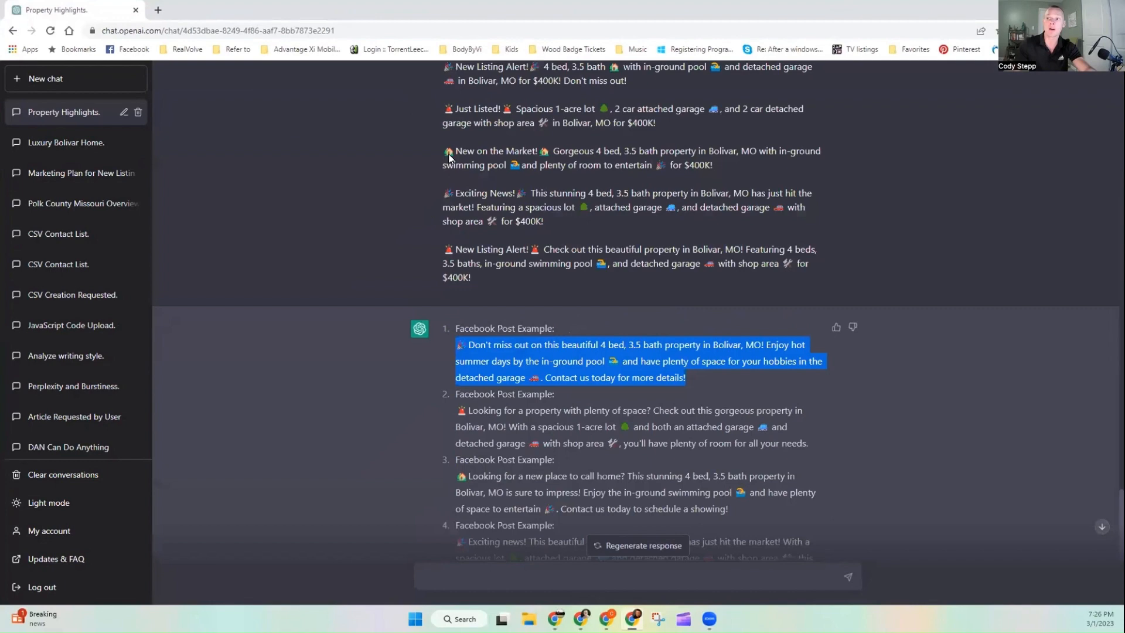
Step: Highlight the Spanish translations of the SMS messages and browse the list of earlier chats
{"action": "scroll", "coordinate": [449, 158], "scroll_direction": "up", "scroll_amount": 7}
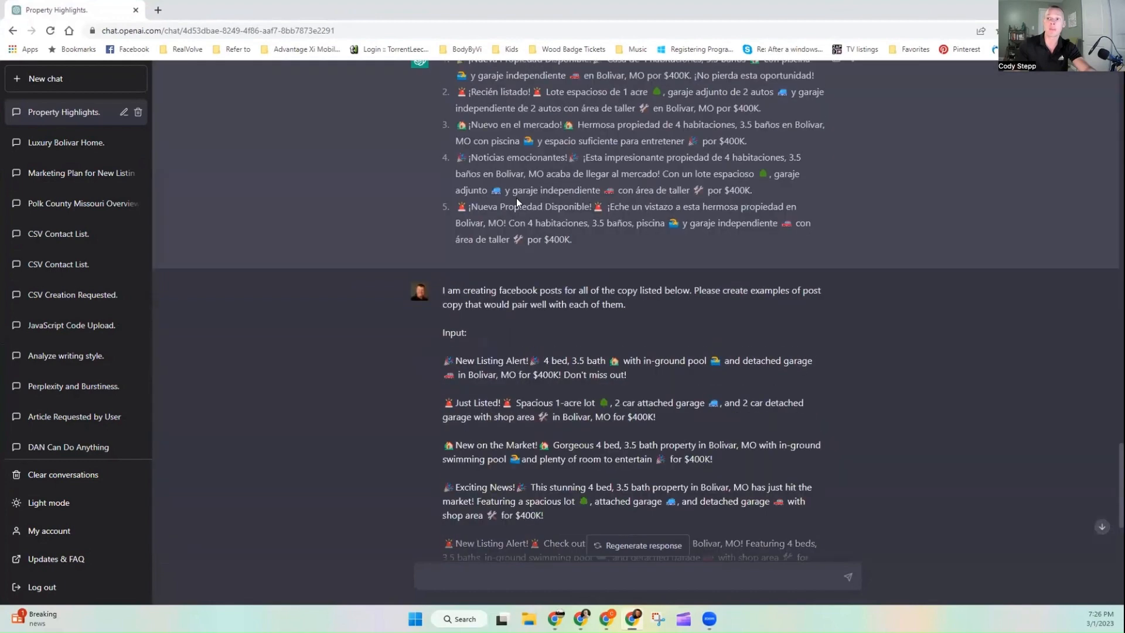
{"action": "left_click_drag", "start_coordinate": [586, 339], "coordinate": [455, 156]}
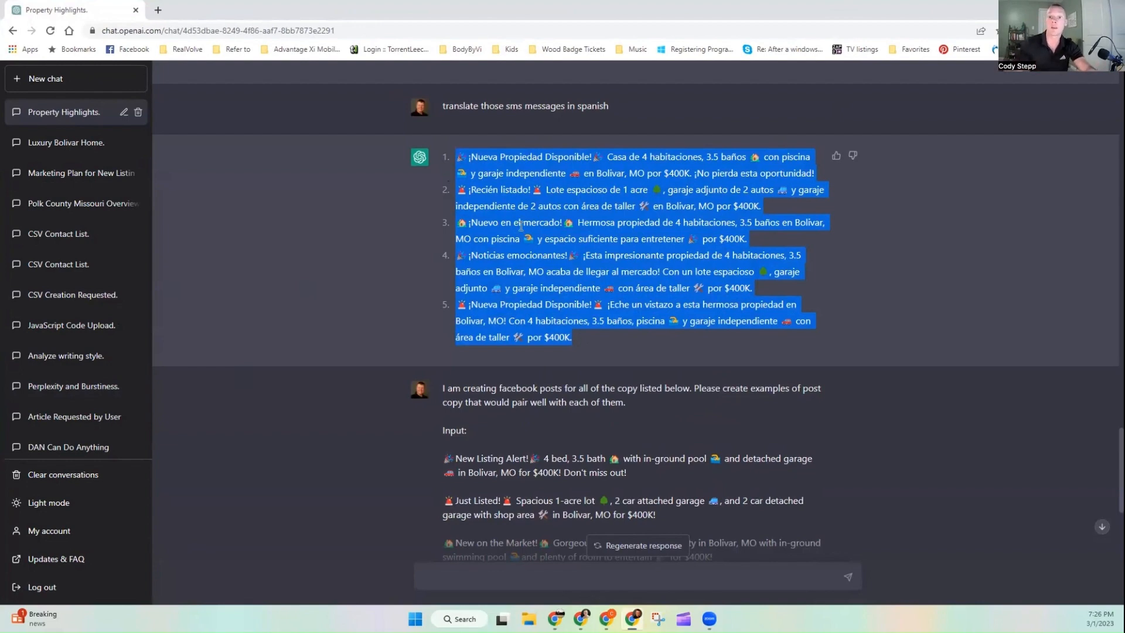
{"action": "scroll", "coordinate": [59, 323], "scroll_direction": "down", "scroll_amount": 3}
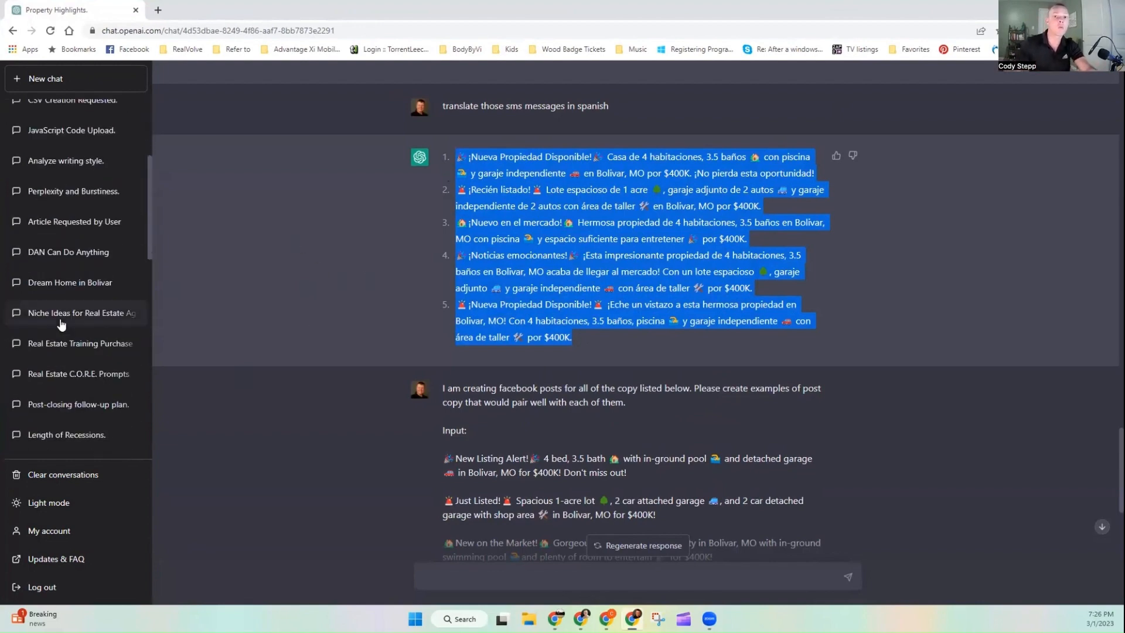
{"action": "scroll", "coordinate": [83, 296], "scroll_direction": "down", "scroll_amount": 2}
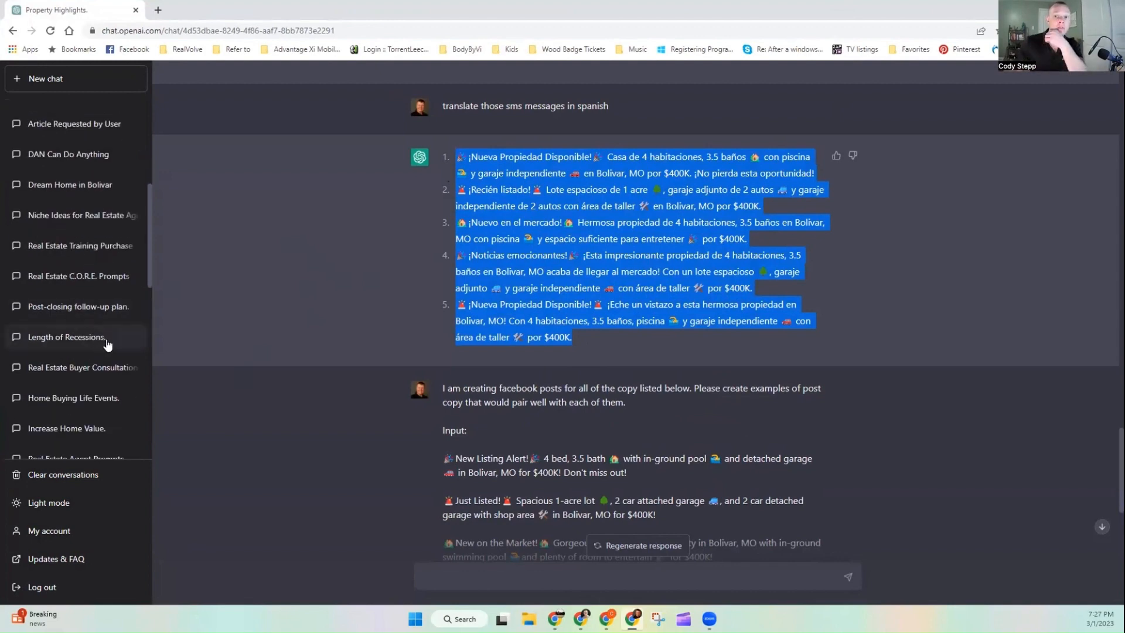
{"action": "scroll", "coordinate": [107, 345], "scroll_direction": "down", "scroll_amount": 2}
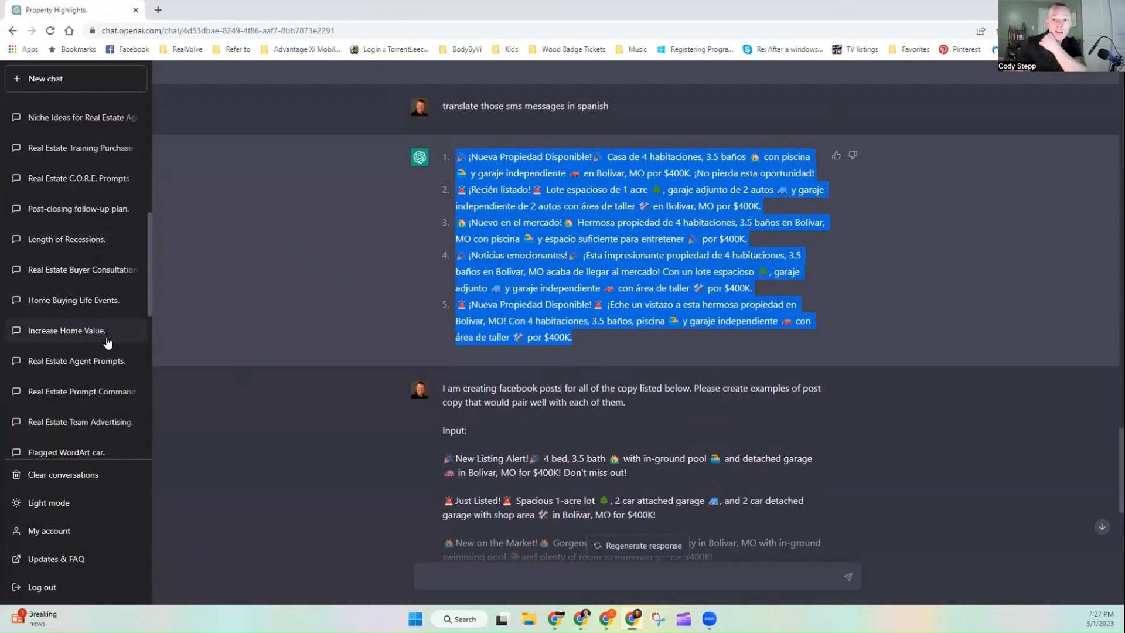
{"action": "scroll", "coordinate": [107, 342], "scroll_direction": "up", "scroll_amount": 4}
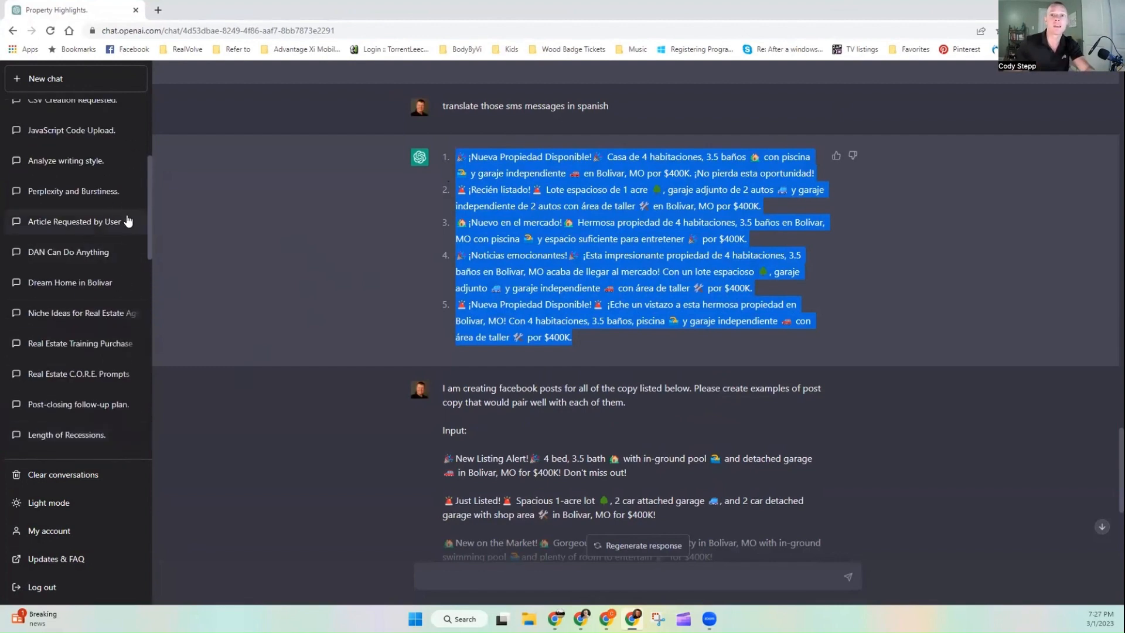
{"action": "scroll", "coordinate": [131, 228], "scroll_direction": "up", "scroll_amount": 4}
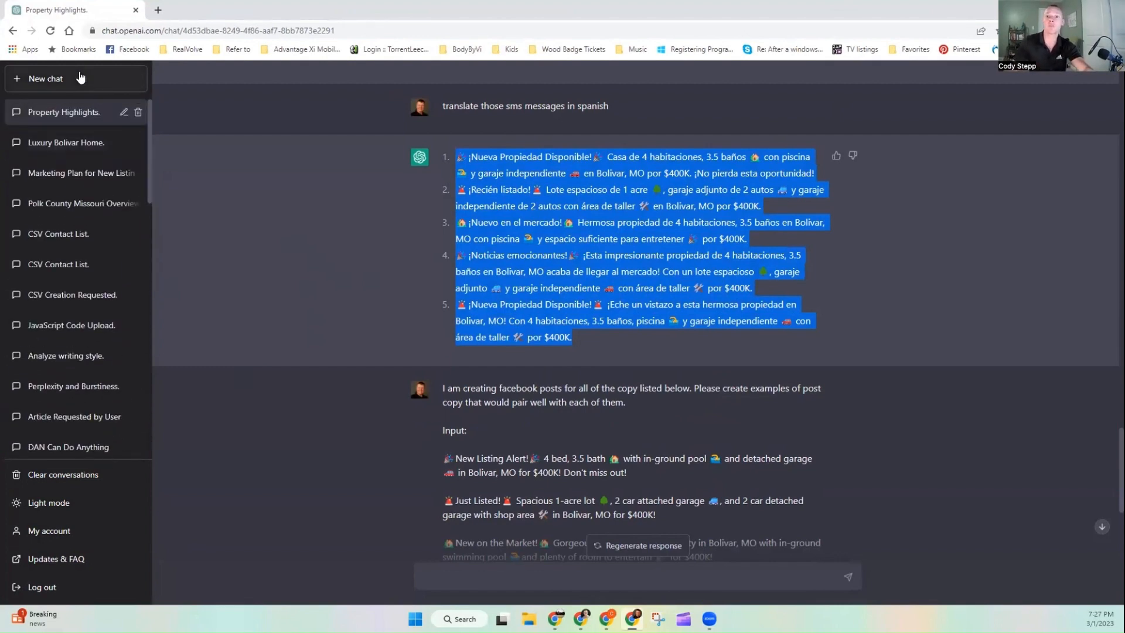
Step: Start a new chat and ask: What is a list of the top 5 real estate books that have been published over the last five years?
{"action": "left_click", "coordinate": [80, 79]}
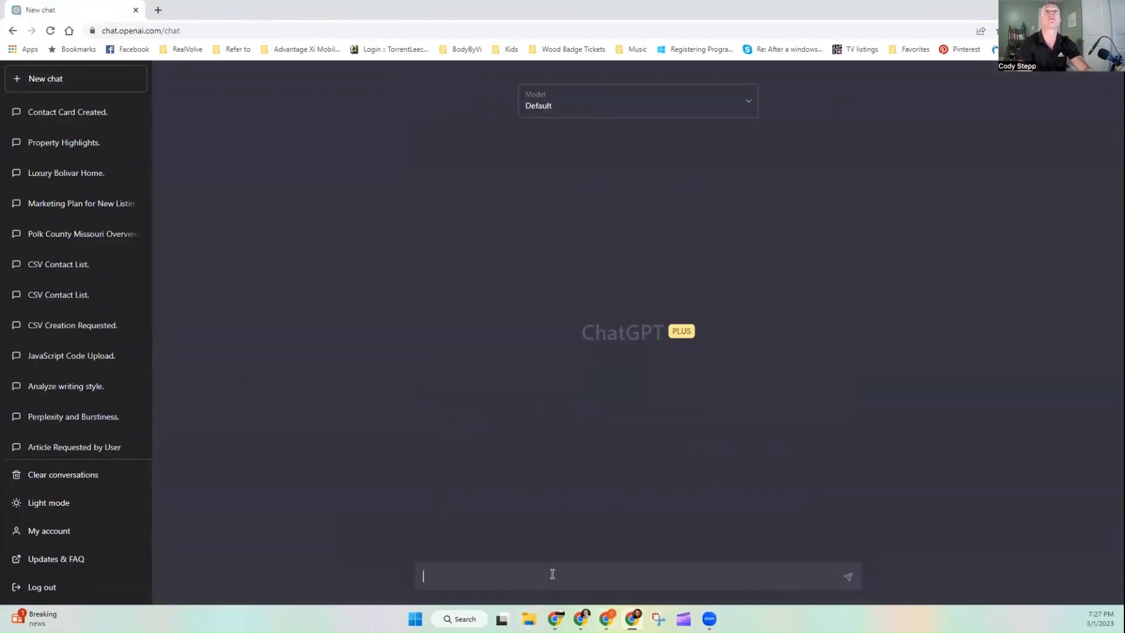
{"action": "type", "text": "What a"}
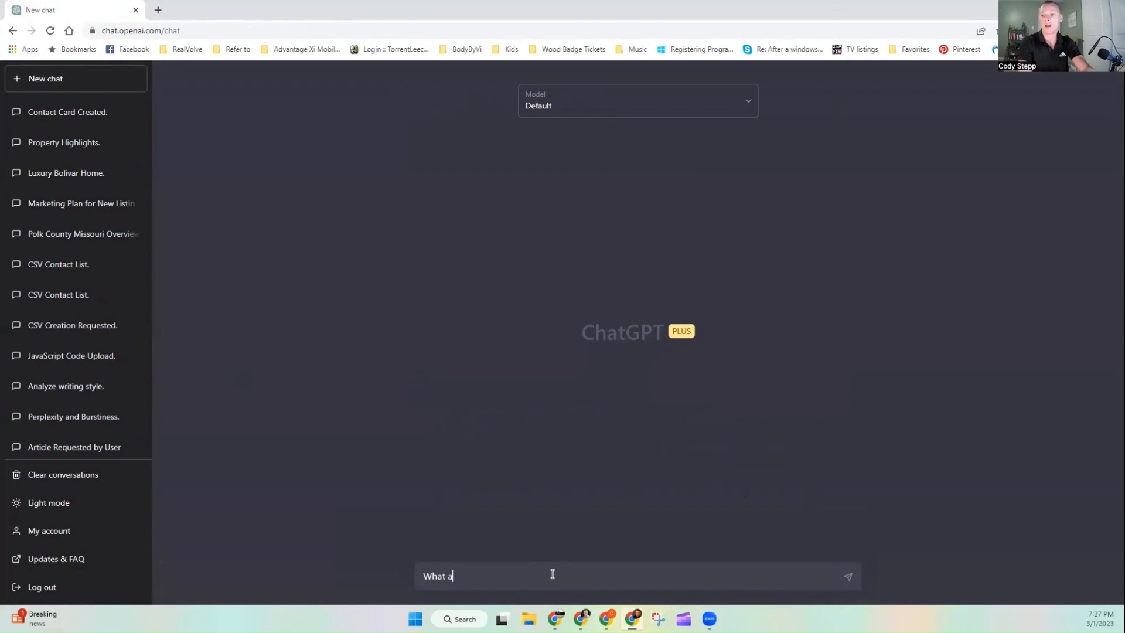
{"action": "key", "text": "BackSpace"}
{"action": "type", "text": "is "}
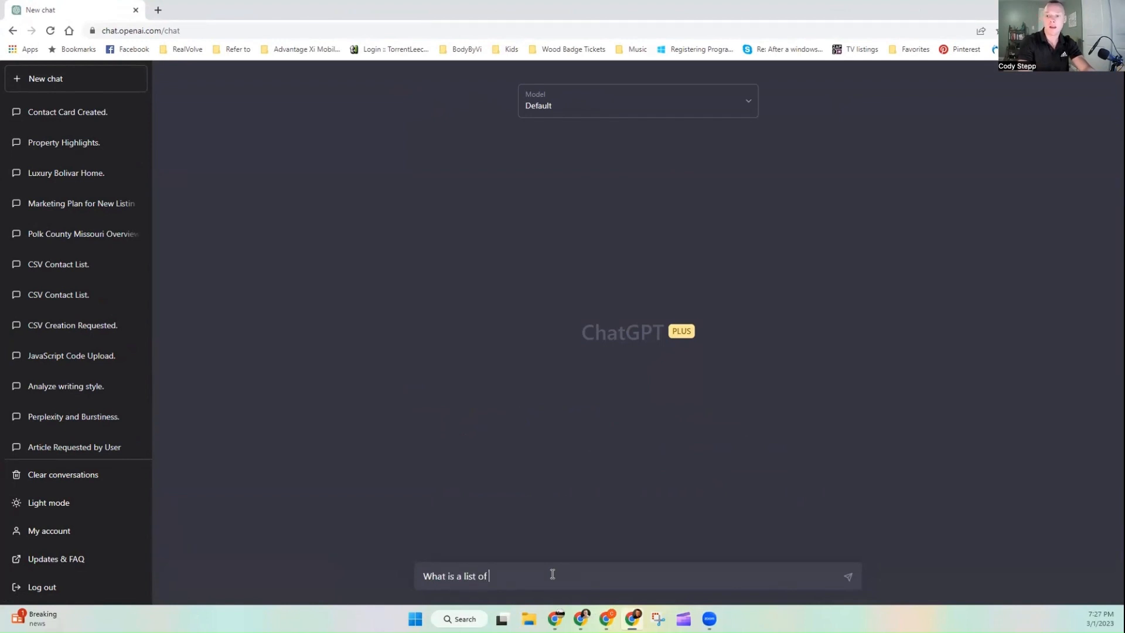
{"action": "type", "text": "a list of "}
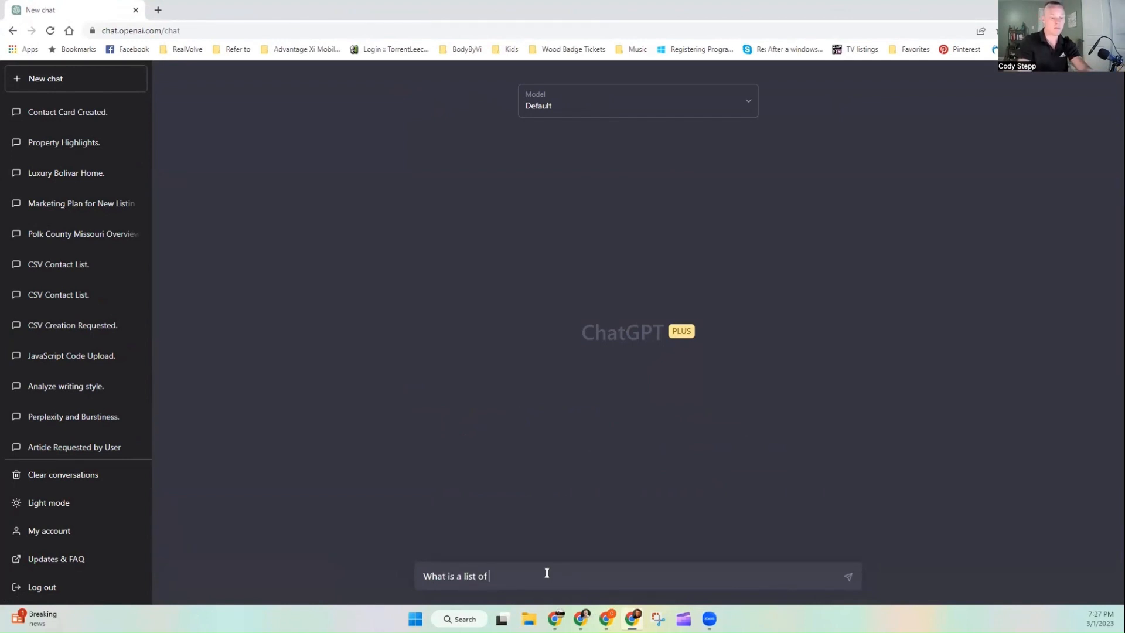
{"action": "type", "text": "the top"}
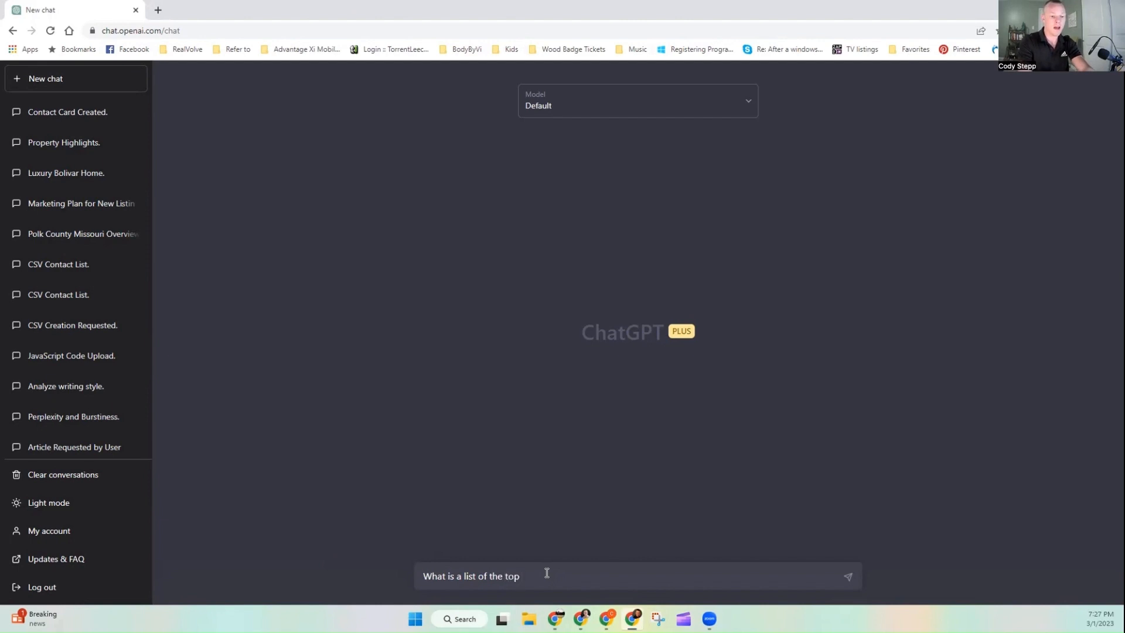
{"action": "type", "text": " 5 real es"}
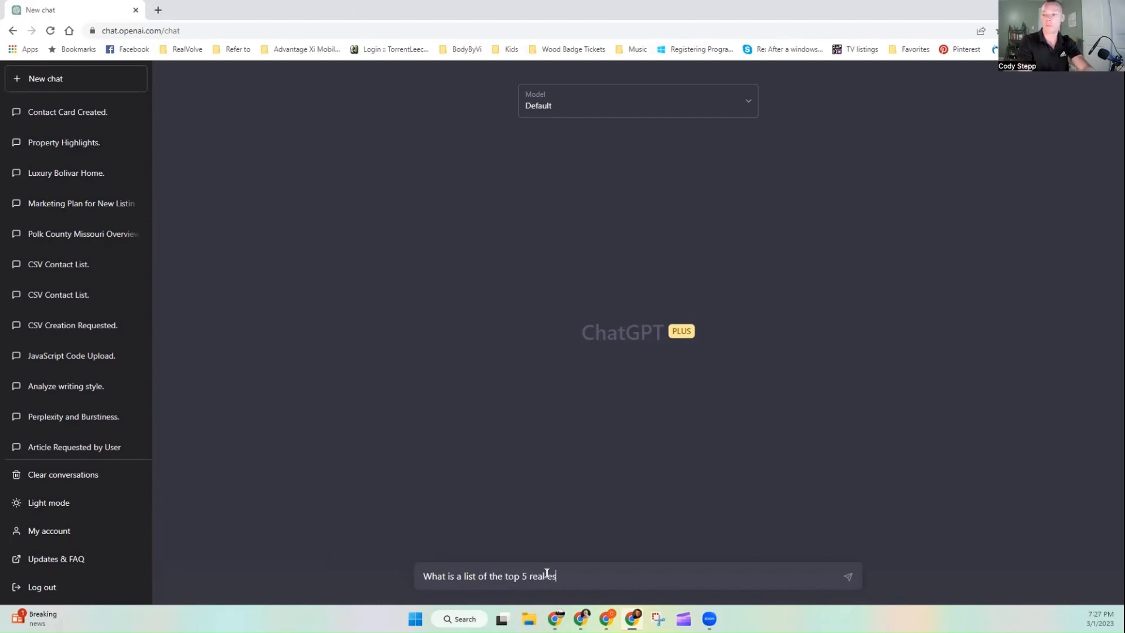
{"action": "type", "text": "tate books that "}
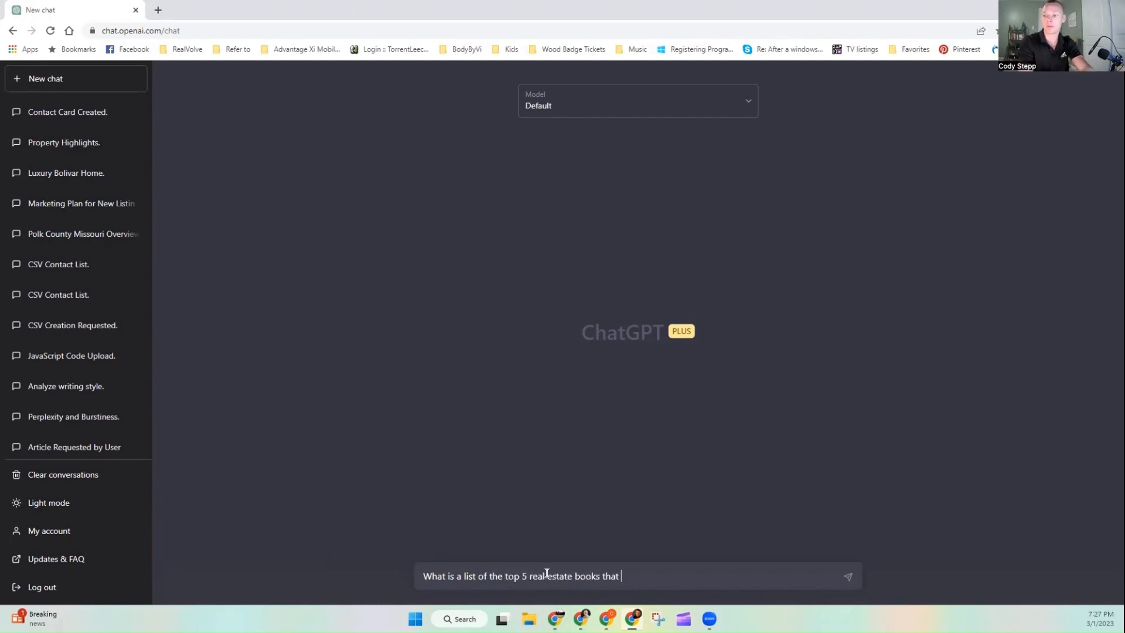
{"action": "type", "text": "have been pu"}
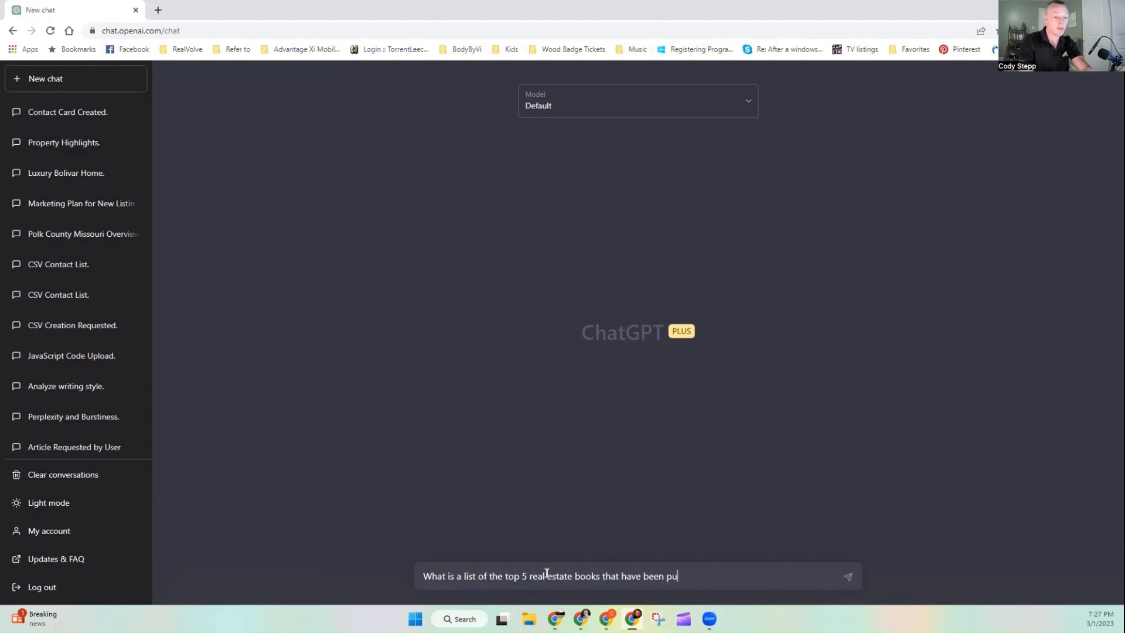
{"action": "type", "text": "blished over th"}
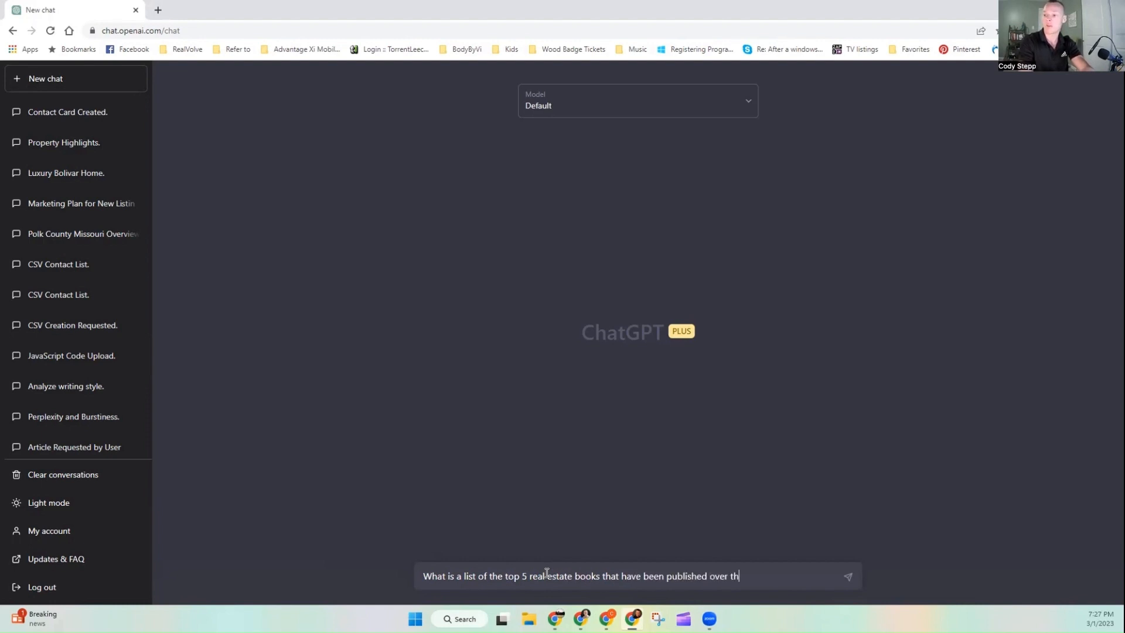
{"action": "type", "text": "e last five year"}
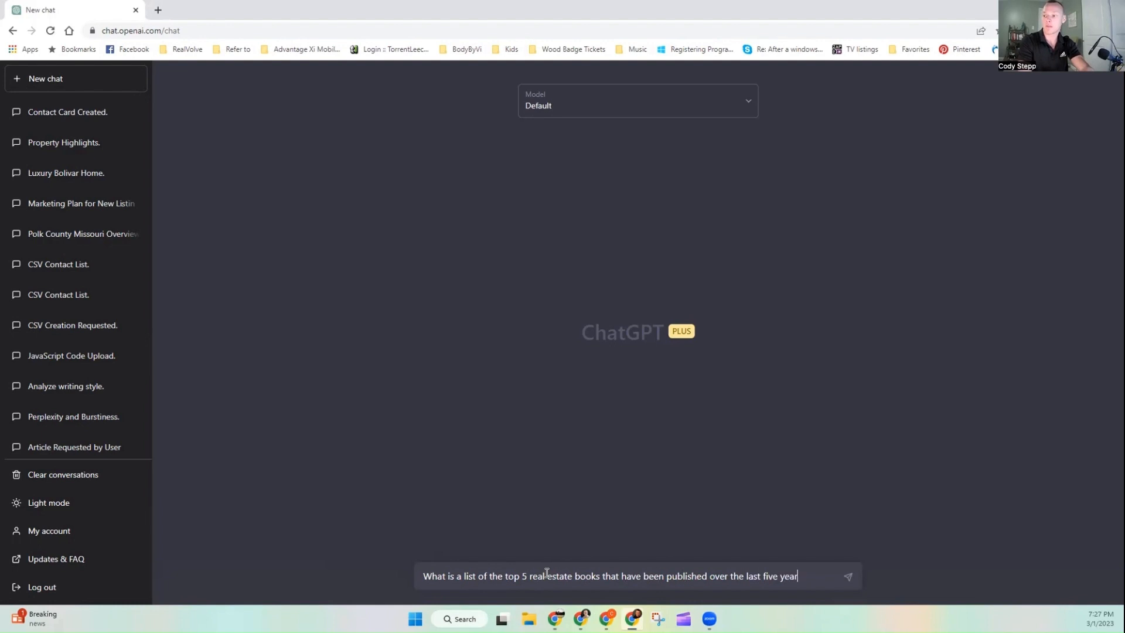
{"action": "type", "text": "s?"}
{"action": "key", "text": "Return"}
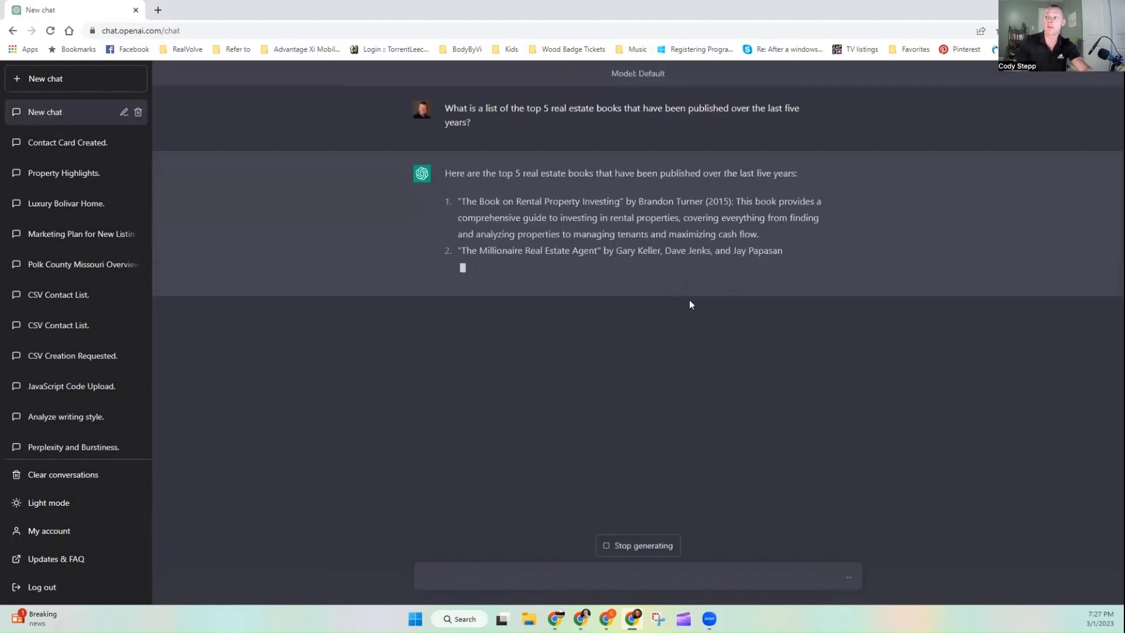
Step: Ask a follow-up: Based on this list will you generate five quotes that I can use in a social media post?
{"action": "type", "text": "Base"}
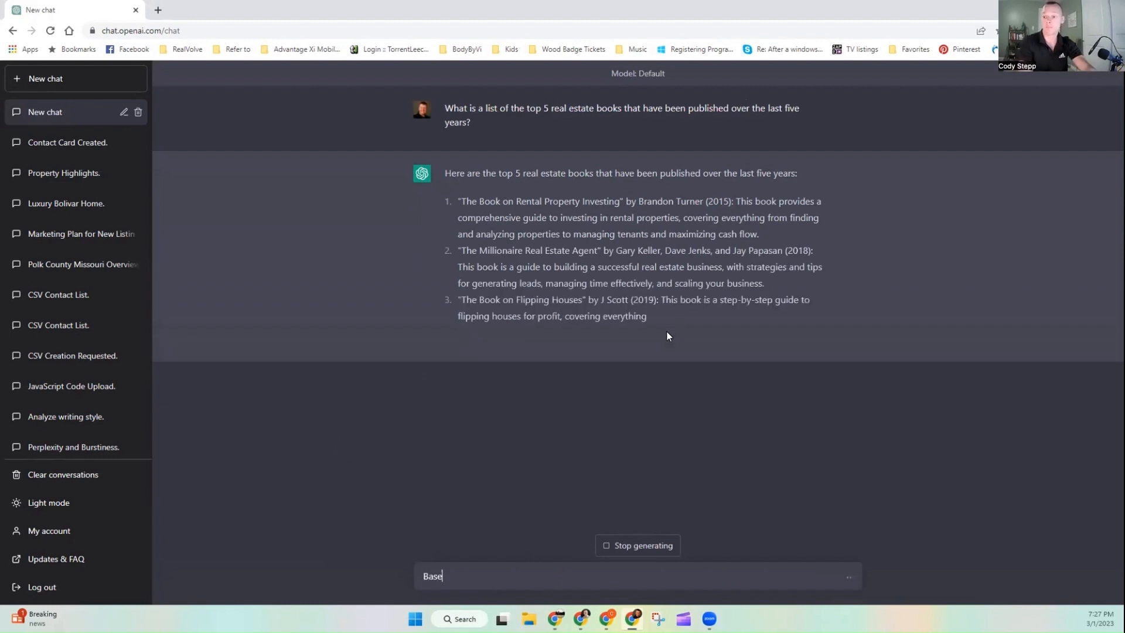
{"action": "type", "text": "ed on thi"}
{"action": "key", "text": "BackSpace"}
{"action": "key", "text": "BackSpace"}
{"action": "key", "text": "BackSpace"}
{"action": "key", "text": "BackSpace"}
{"action": "key", "text": "BackSpace"}
{"action": "key", "text": "BackSpace"}
{"action": "key", "text": "BackSpace"}
{"action": "key", "text": "BackSpace"}
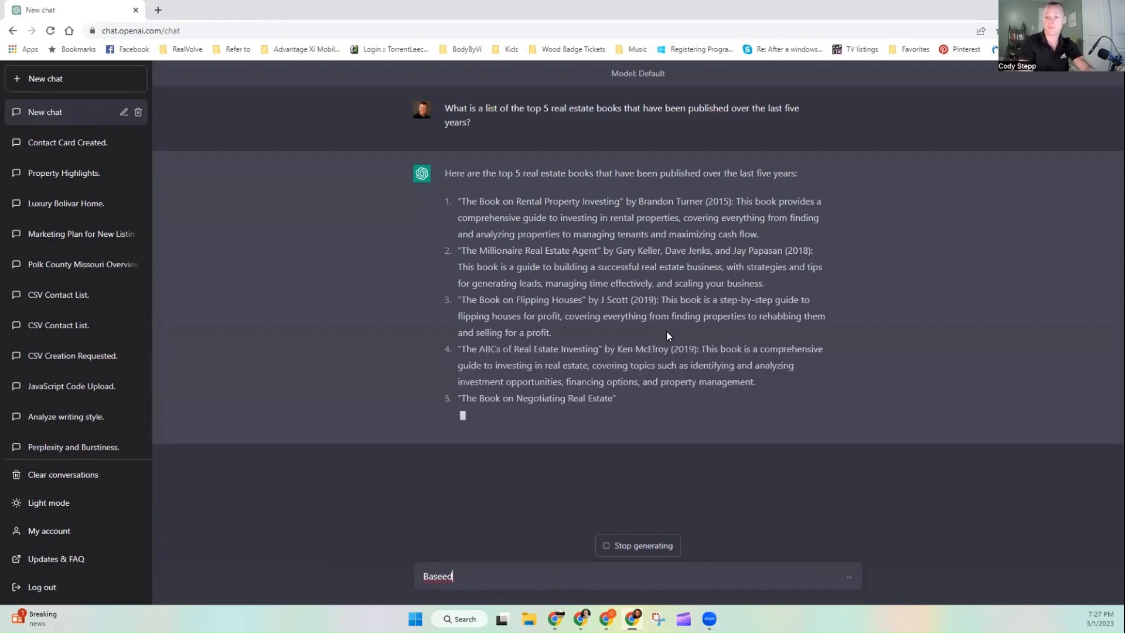
{"action": "key", "text": "BackSpace"}
{"action": "type", "text": "d on th"}
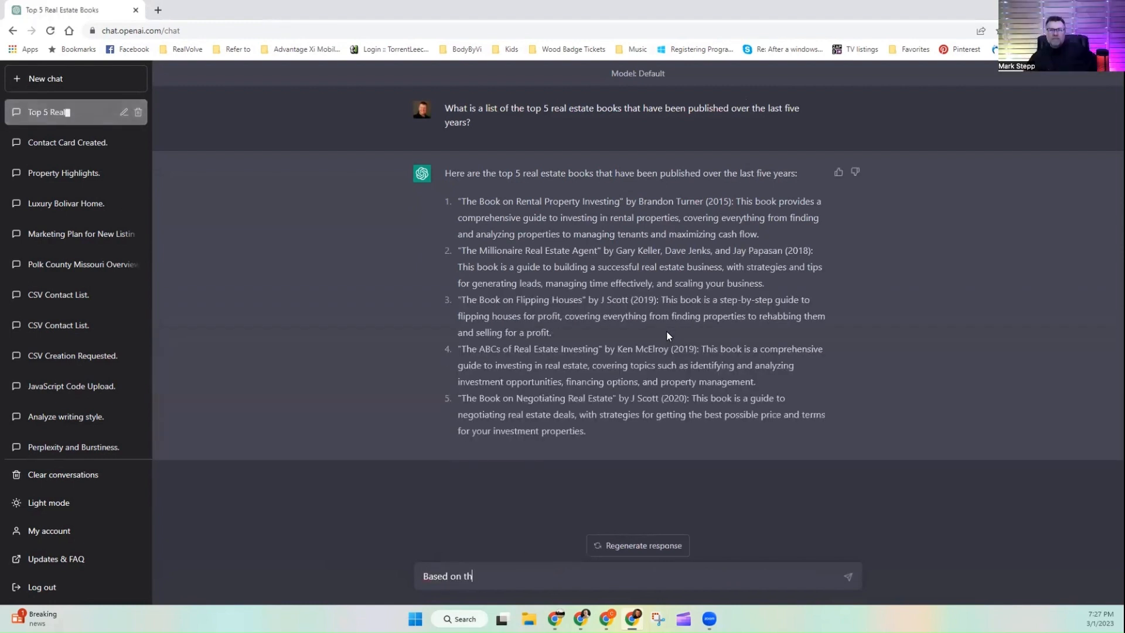
{"action": "type", "text": "is list"}
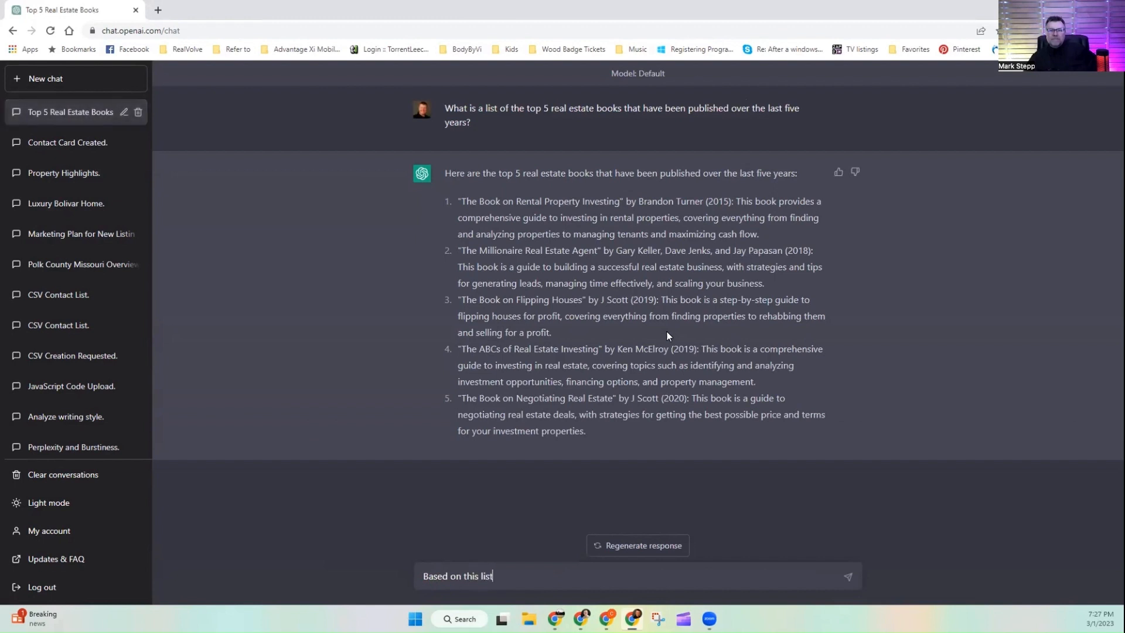
{"action": "type", "text": " will you generat"}
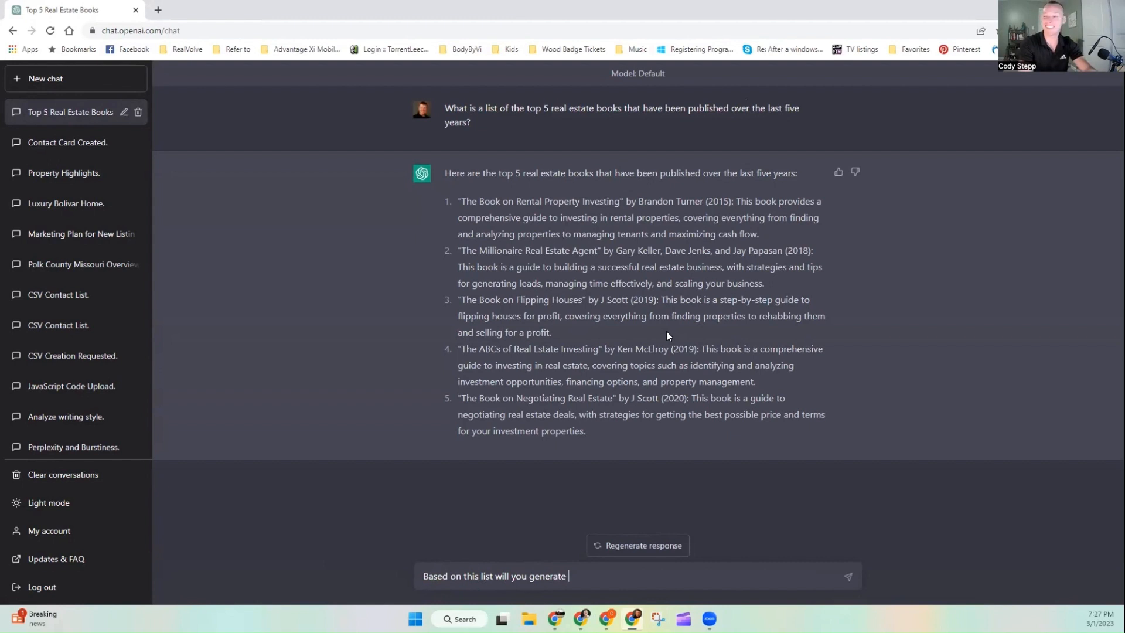
{"action": "type", "text": "e"}
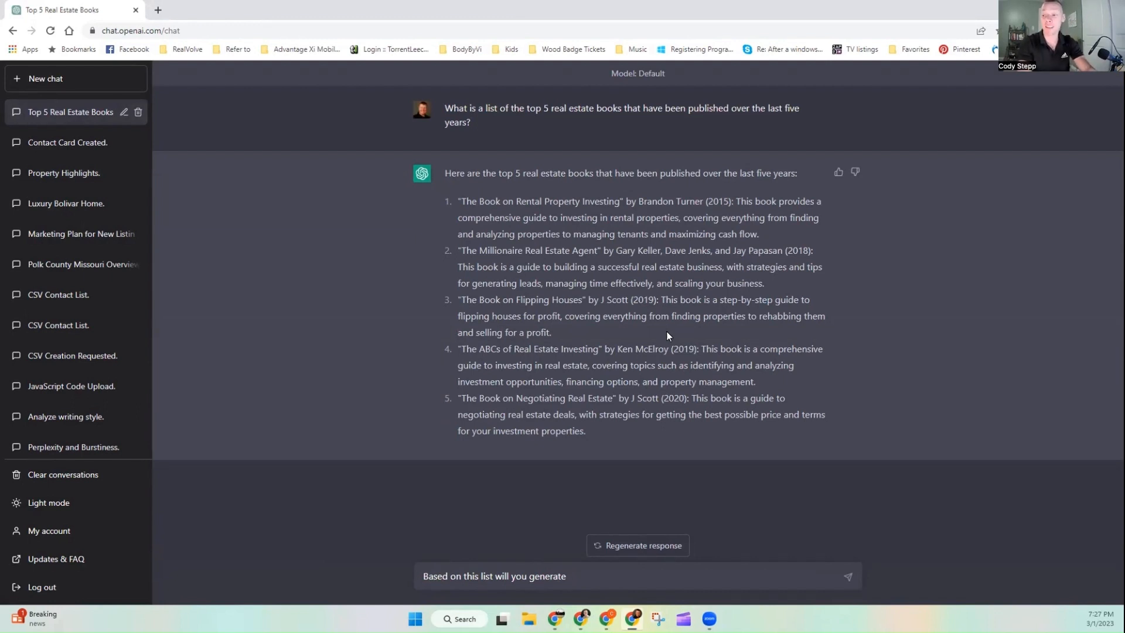
{"action": "type", "text": "ve quoute"}
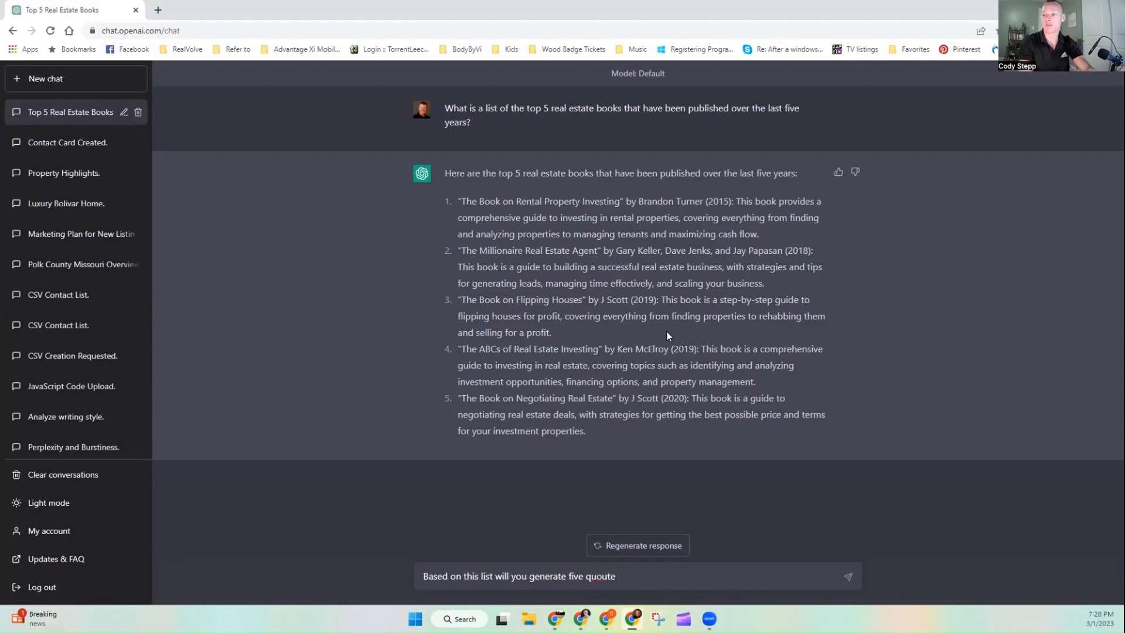
{"action": "key", "text": "BackSpace"}
{"action": "key", "text": "BackSpace"}
{"action": "key", "text": "BackSpace"}
{"action": "type", "text": "tes "}
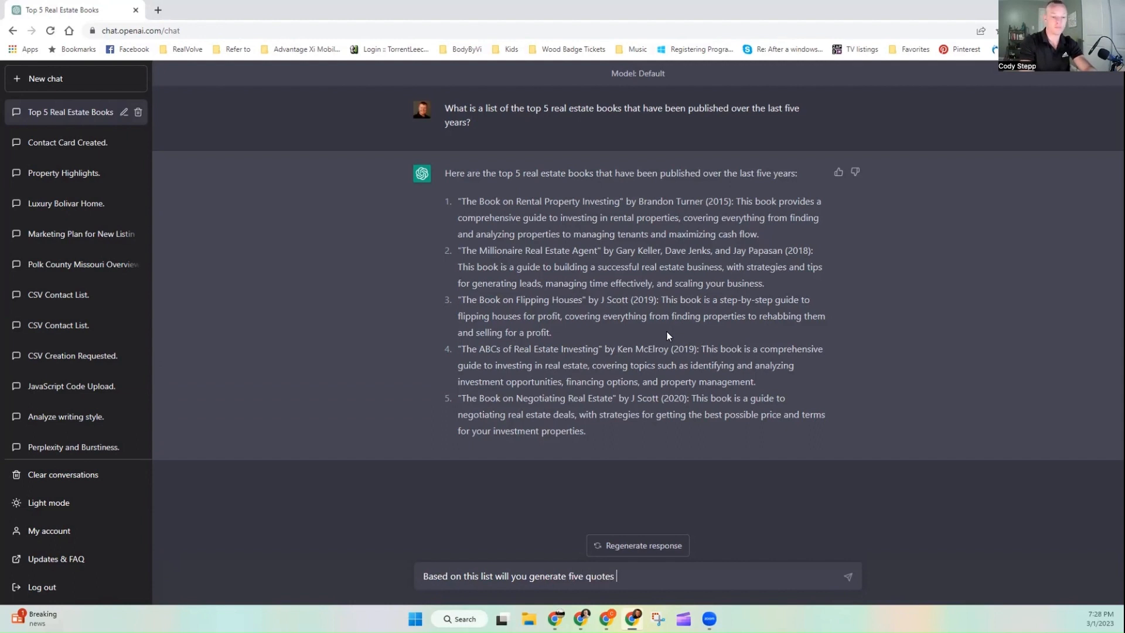
{"action": "type", "text": "that "}
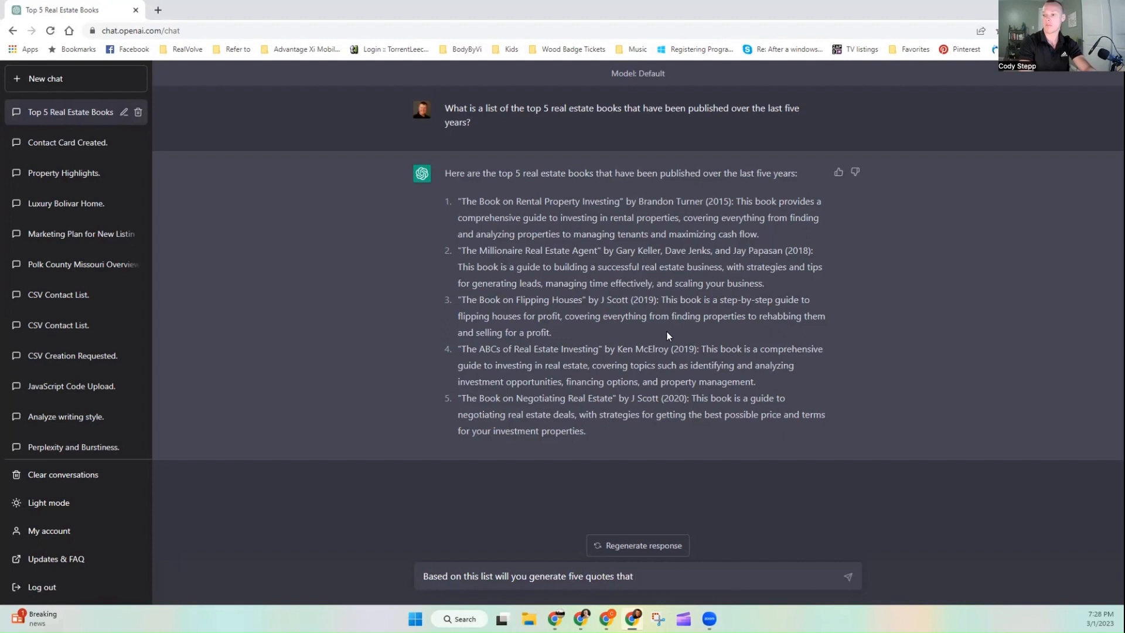
{"action": "type", "text": "I can use"}
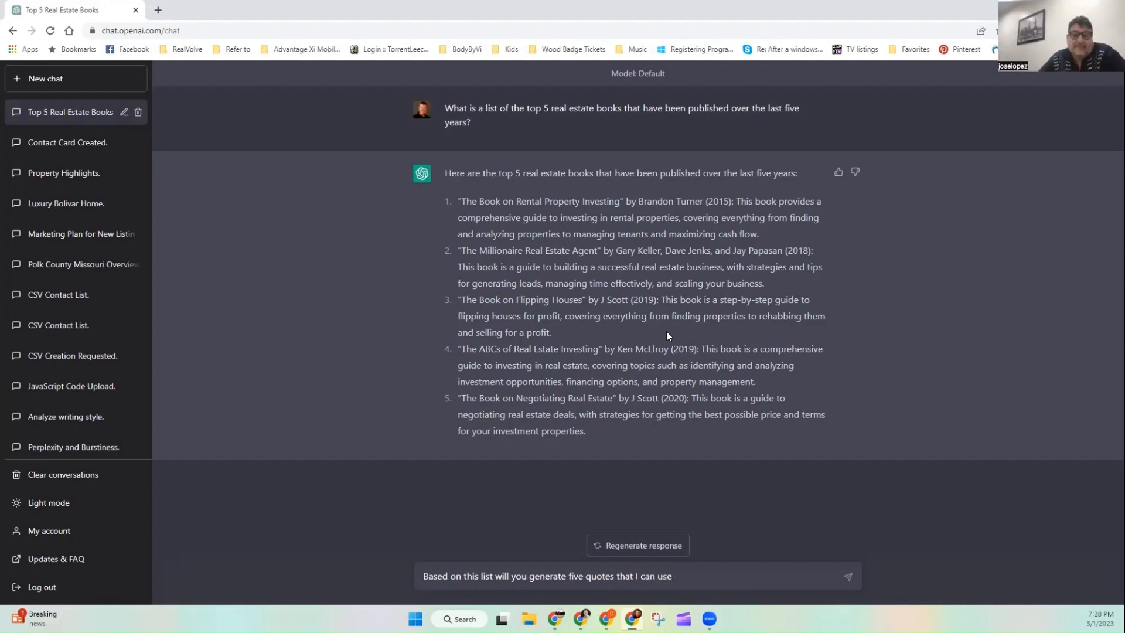
{"action": "type", "text": " in a socua"}
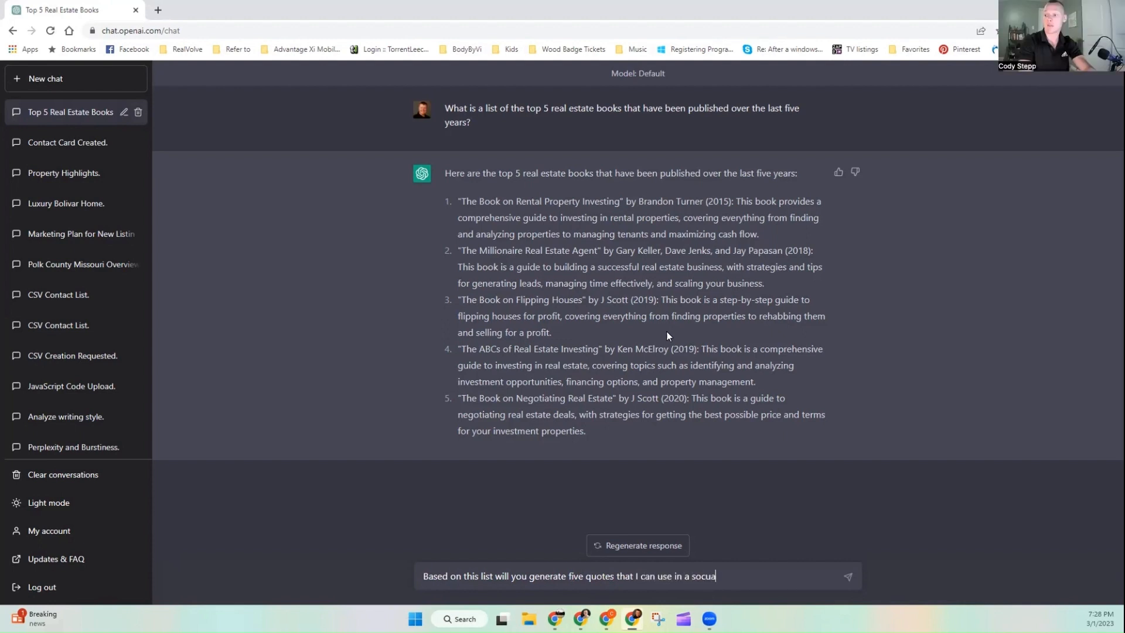
{"action": "type", "text": "al media post?"}
{"action": "key", "text": "Return"}
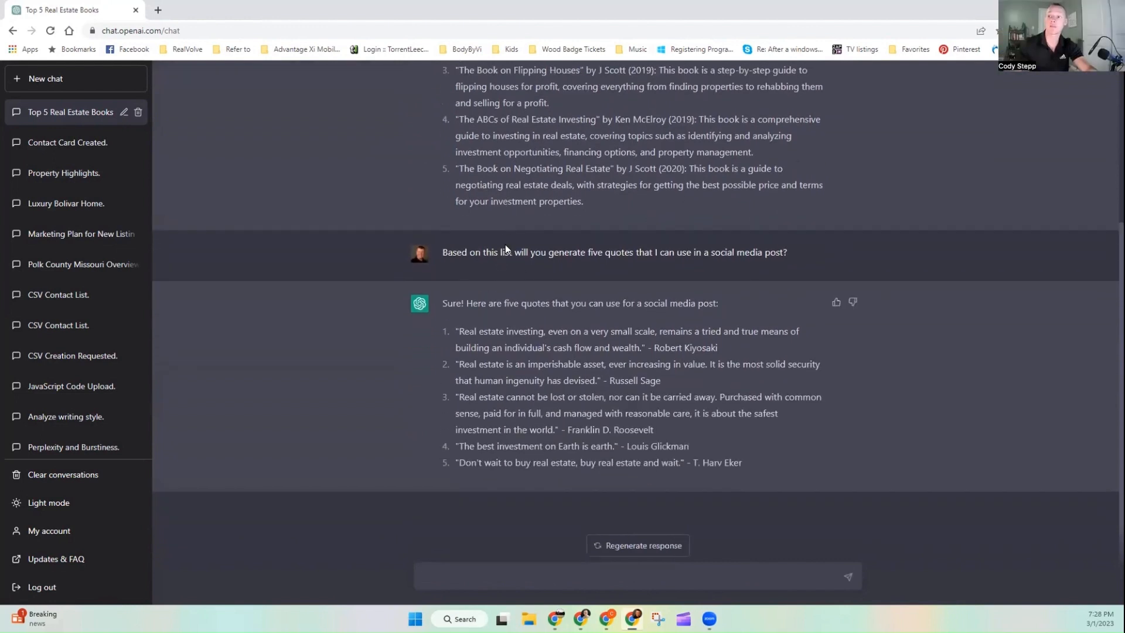
Step: Highlight the follow-up prompt's wording and the five generated quotes in the response
{"action": "left_click_drag", "start_coordinate": [449, 252], "coordinate": [638, 254]}
{"action": "left_click", "coordinate": [641, 253]}
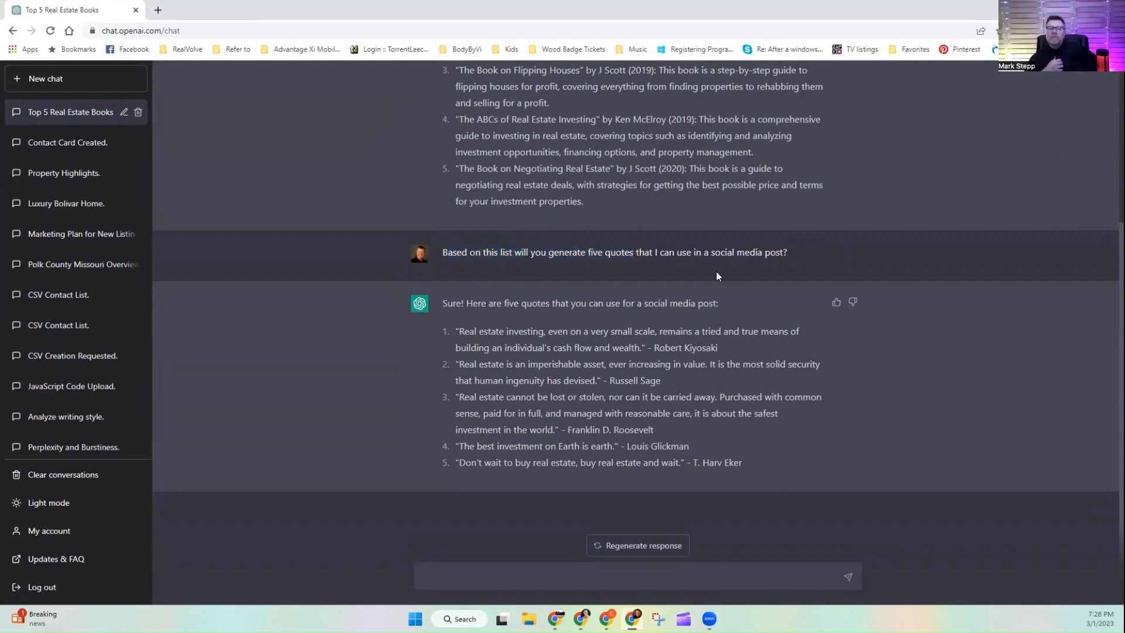
{"action": "left_click_drag", "start_coordinate": [721, 252], "coordinate": [770, 252]}
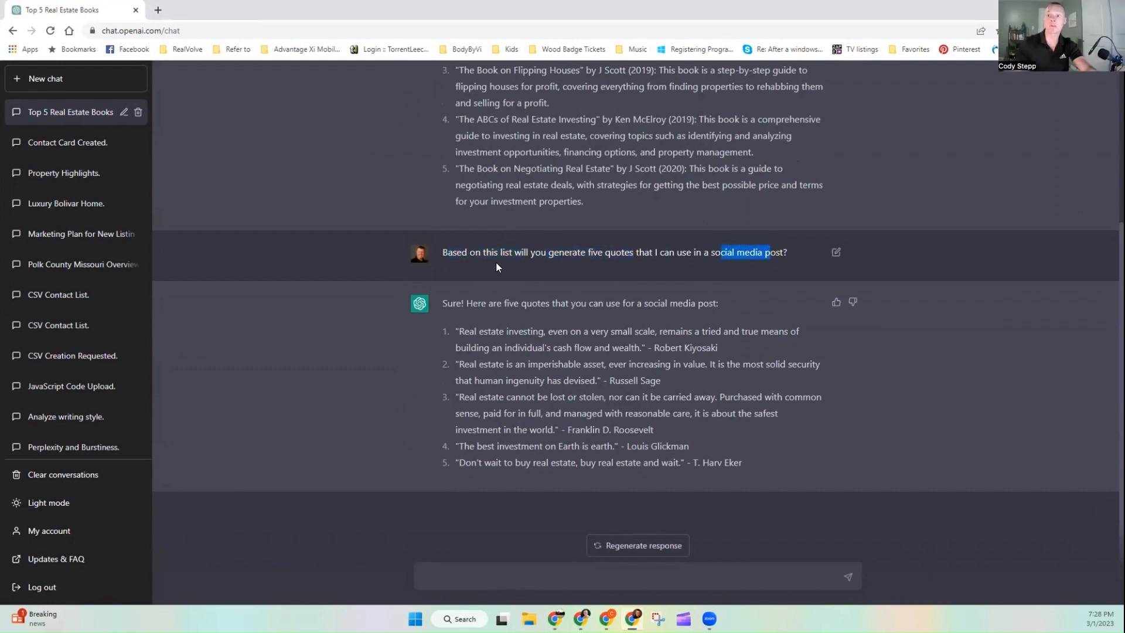
{"action": "left_click_drag", "start_coordinate": [729, 478], "coordinate": [451, 335]}
{"action": "key", "text": "ctrl+c"}
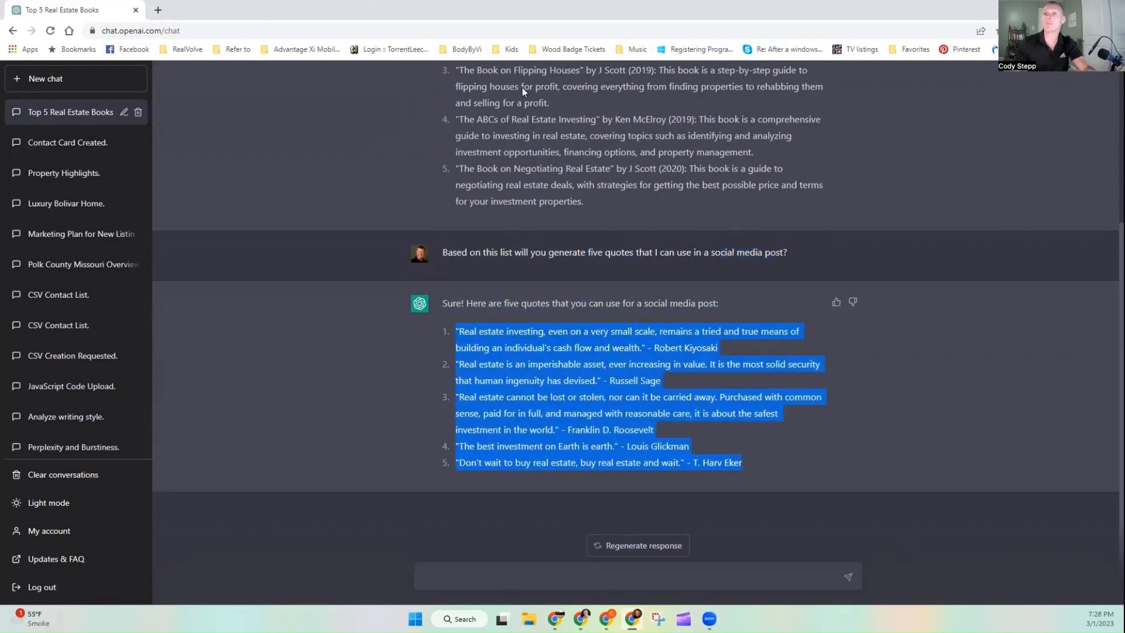
Step: Restore the browser window and switch to the WFS Canva Example spreadsheet
{"action": "double_click", "coordinate": [329, 22]}
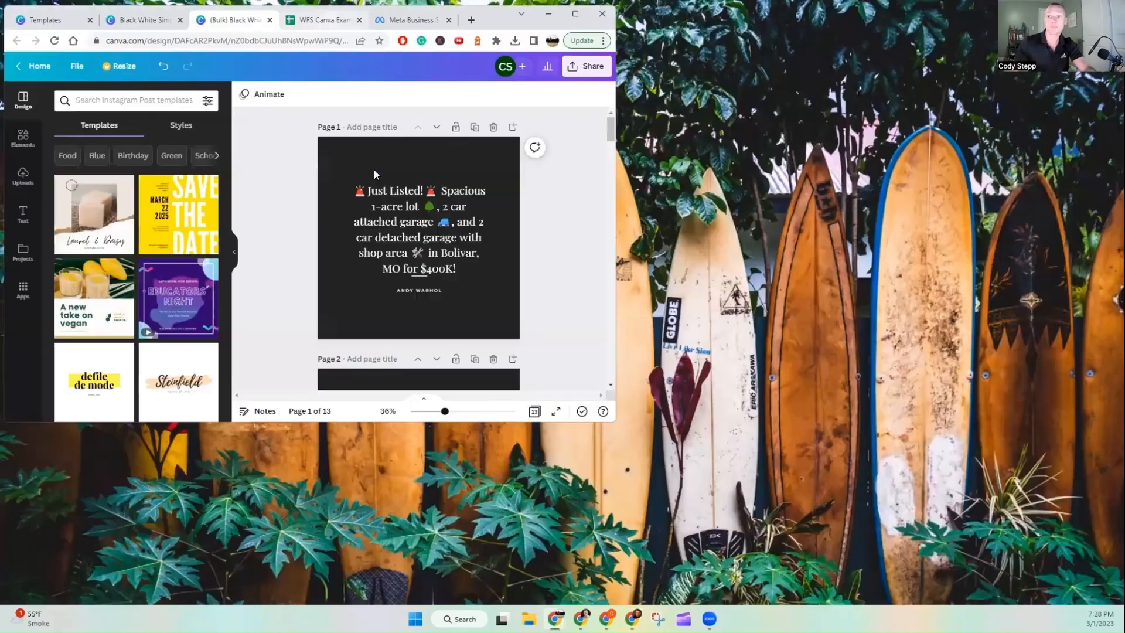
{"action": "left_click", "coordinate": [325, 19]}
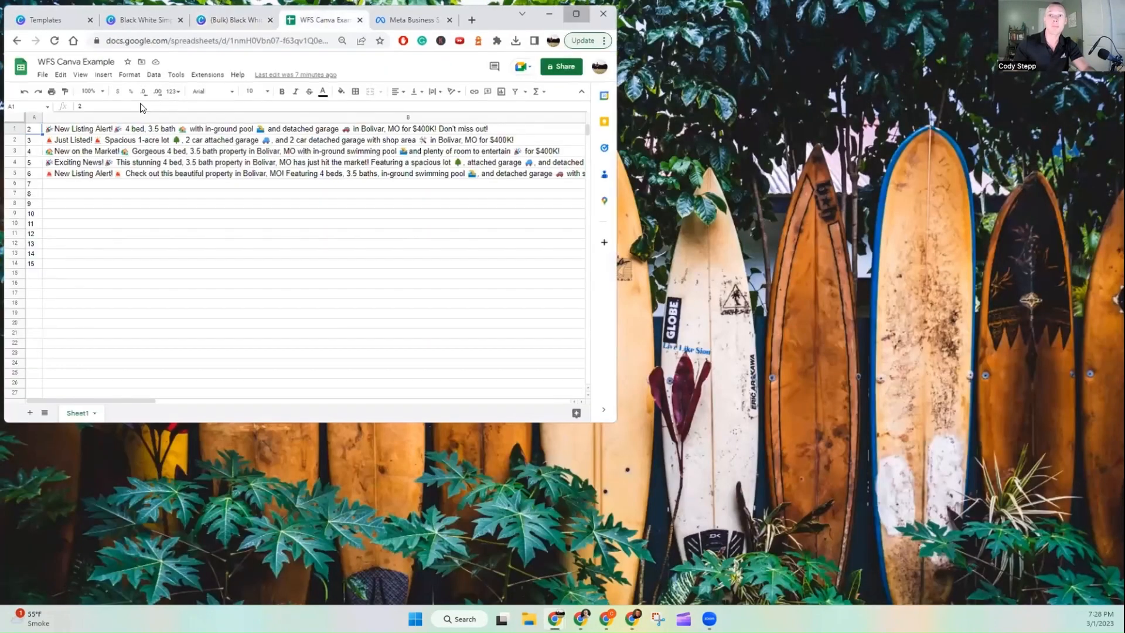
Step: Maximize the spreadsheet and paste the five quotes over the listing messages in column B rows 1 to 5
{"action": "key", "text": "super+Up"}
{"action": "left_click_drag", "start_coordinate": [202, 173], "coordinate": [234, 118]}
{"action": "key", "text": "ctrl+v"}
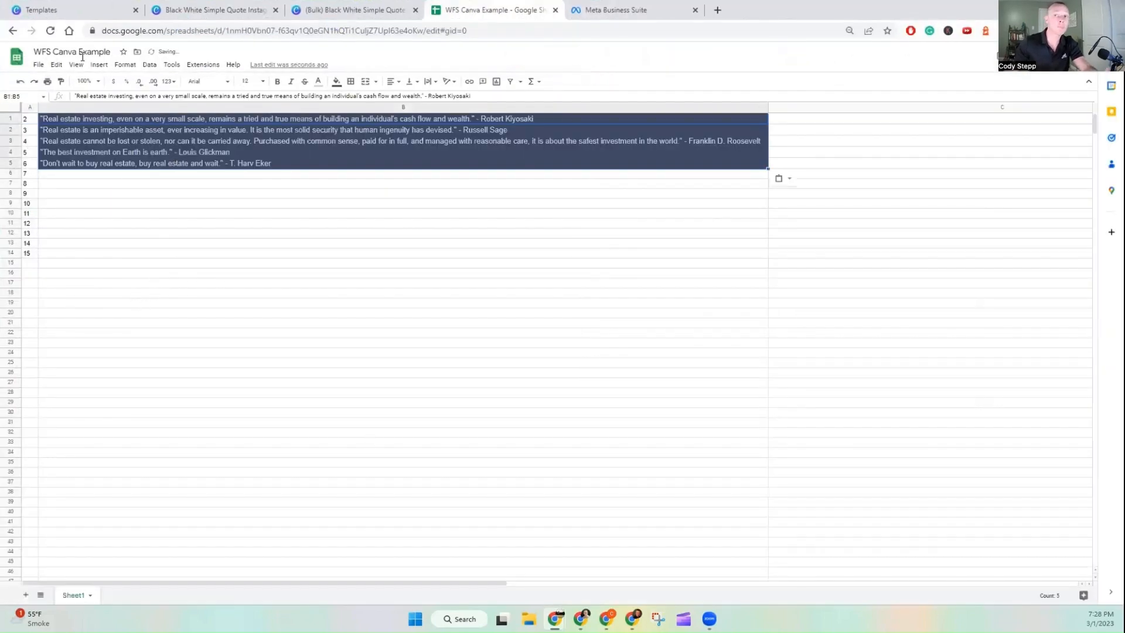
Step: Download the sheet as a Comma Separated Values (.csv) file
{"action": "left_click", "coordinate": [38, 65]}
{"action": "mouse_move", "coordinate": [78, 180]}
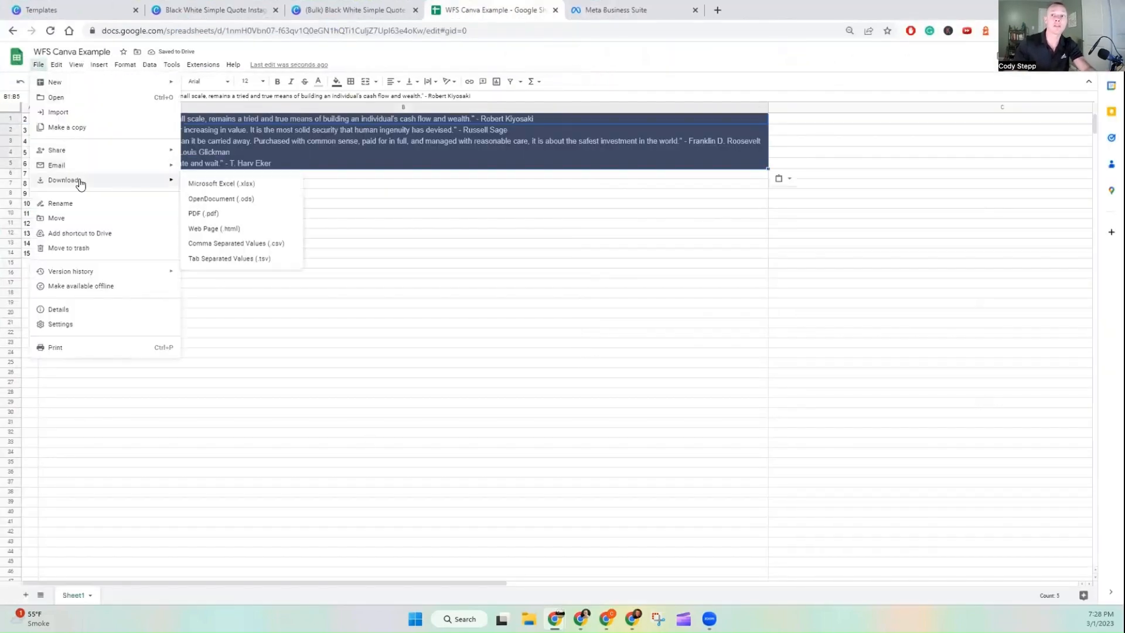
{"action": "left_click", "coordinate": [236, 243]}
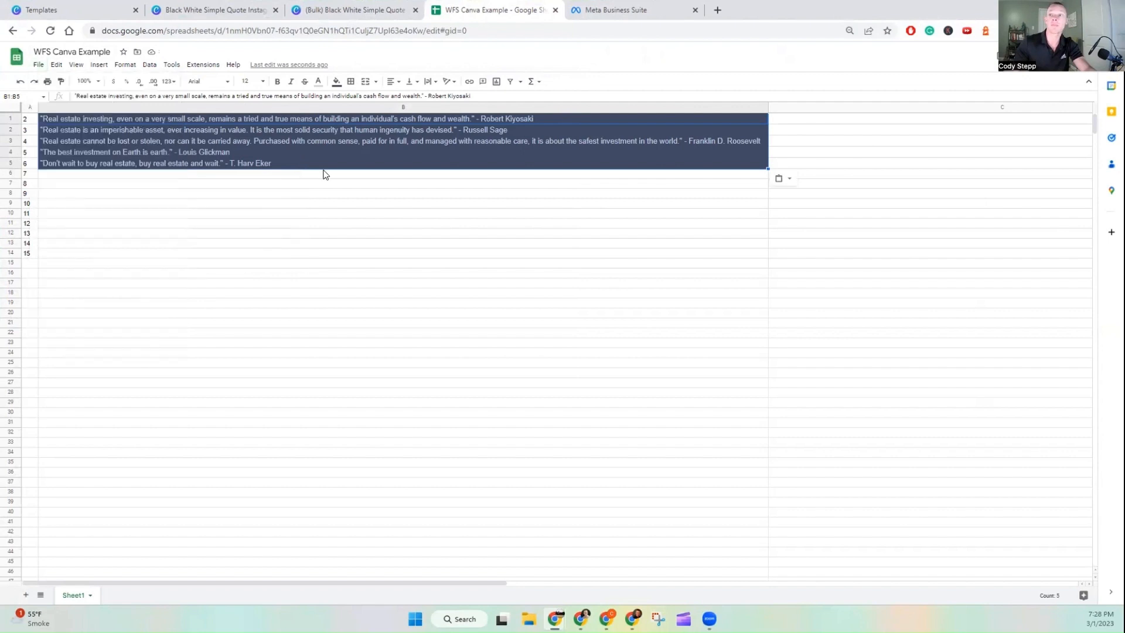
{"action": "left_click", "coordinate": [269, 242]}
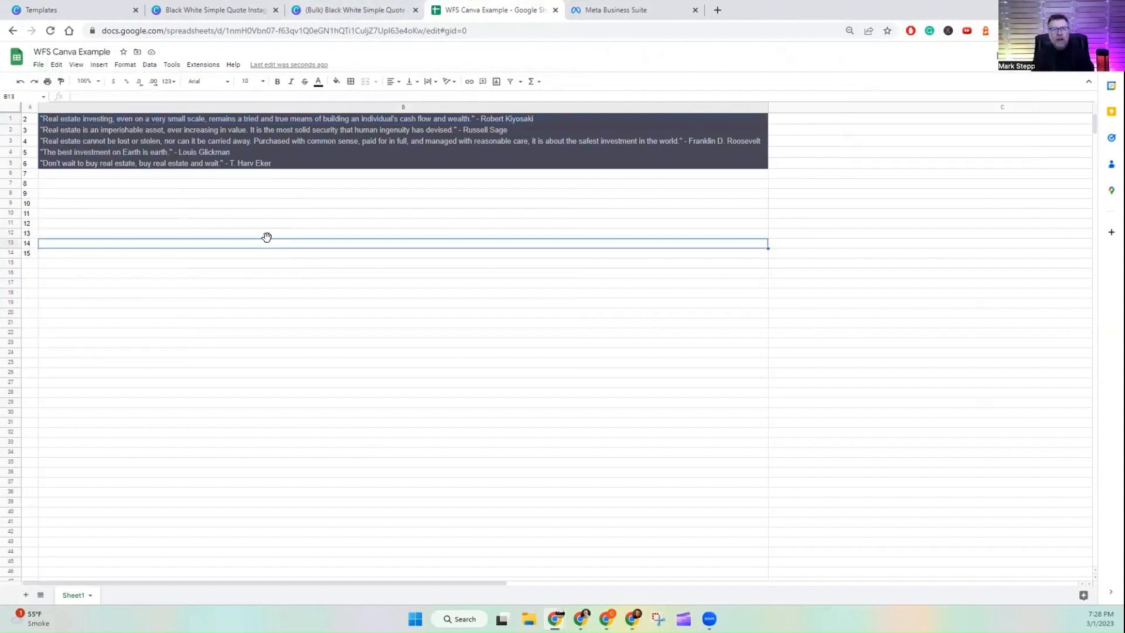
Step: Open Bulk create in the Canva design and upload the WFS Canva Example - Sheet1 (1).csv file
{"action": "left_click", "coordinate": [363, 10]}
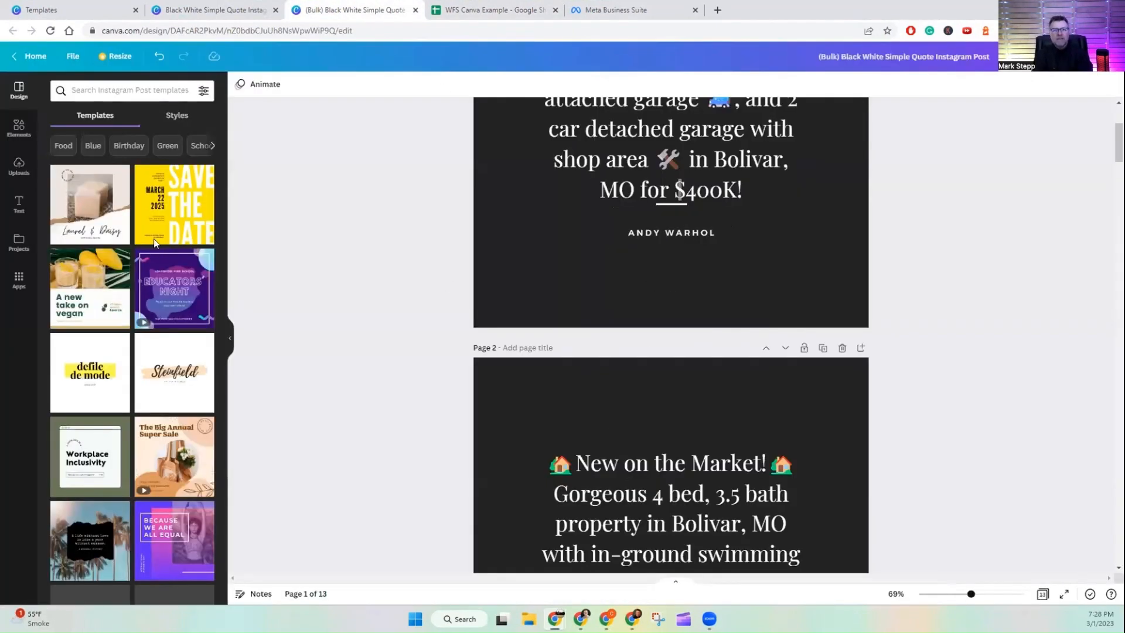
{"action": "left_click", "coordinate": [19, 279]}
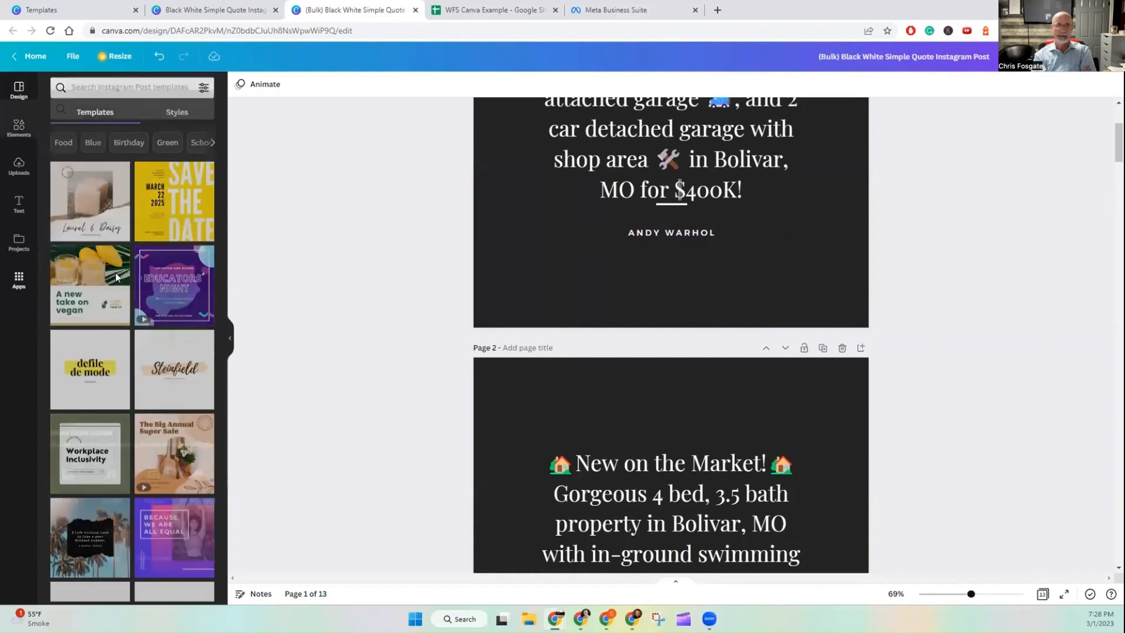
{"action": "left_click", "coordinate": [154, 513]}
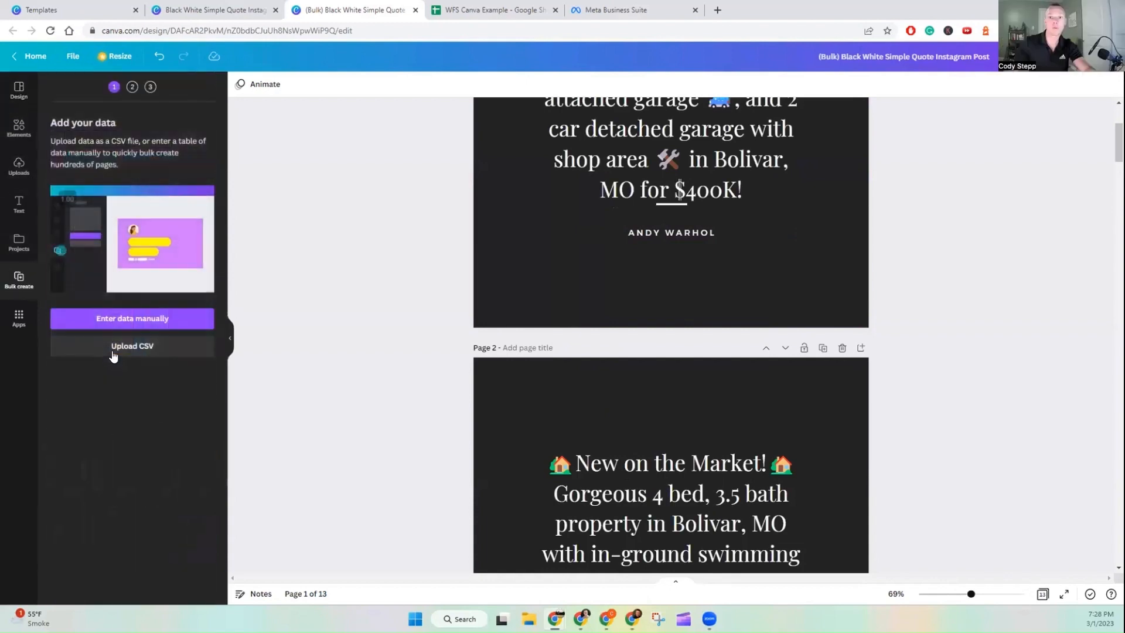
{"action": "left_click", "coordinate": [146, 347]}
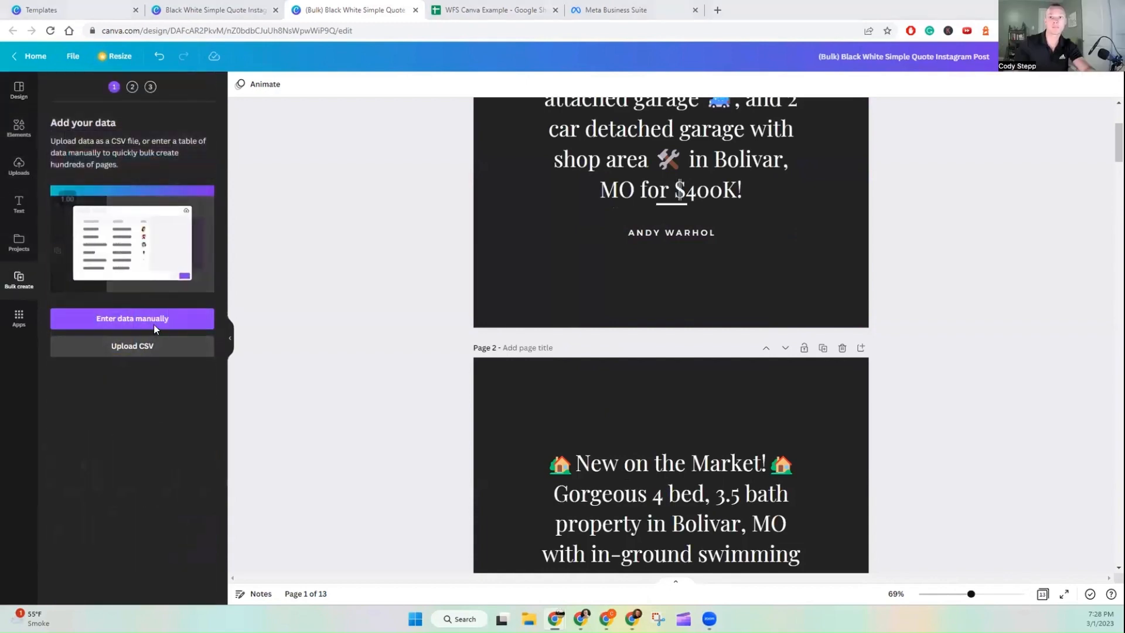
{"action": "left_click", "coordinate": [128, 130]}
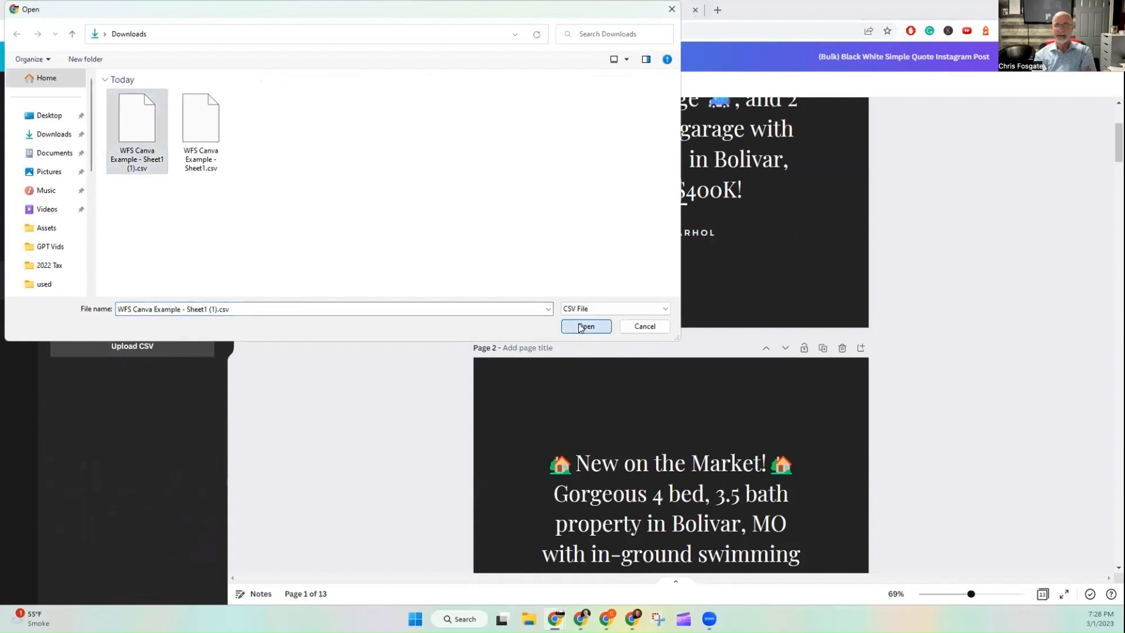
{"action": "left_click", "coordinate": [586, 326]}
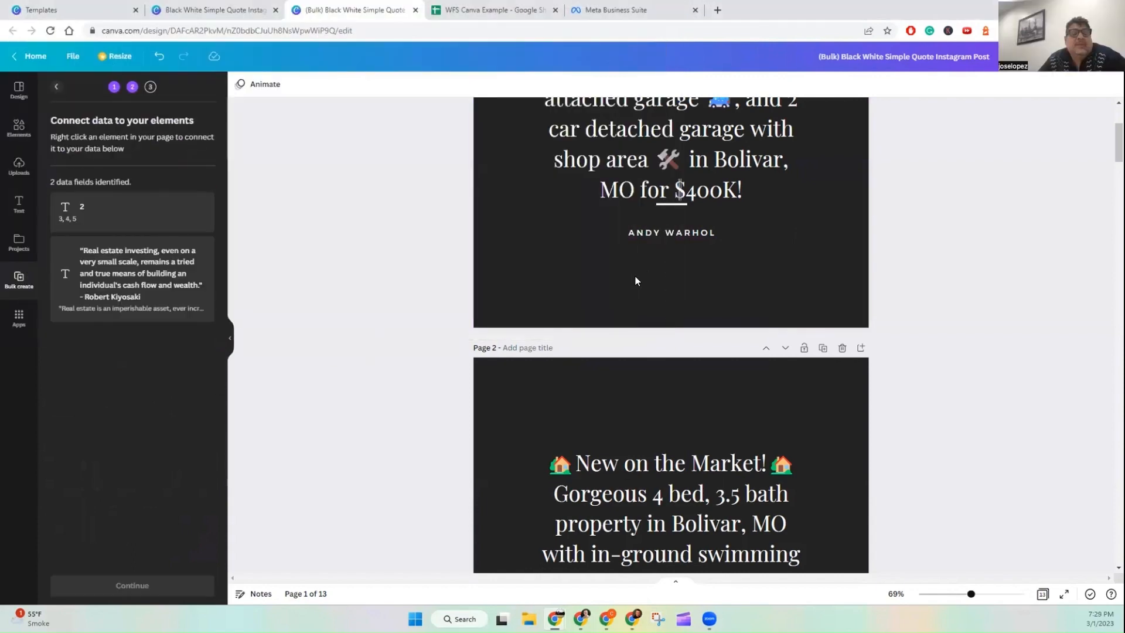
{"action": "scroll", "coordinate": [639, 278], "scroll_direction": "down", "scroll_amount": 5}
{"action": "scroll", "coordinate": [641, 277], "scroll_direction": "up", "scroll_amount": 5}
{"action": "left_click", "coordinate": [680, 287]}
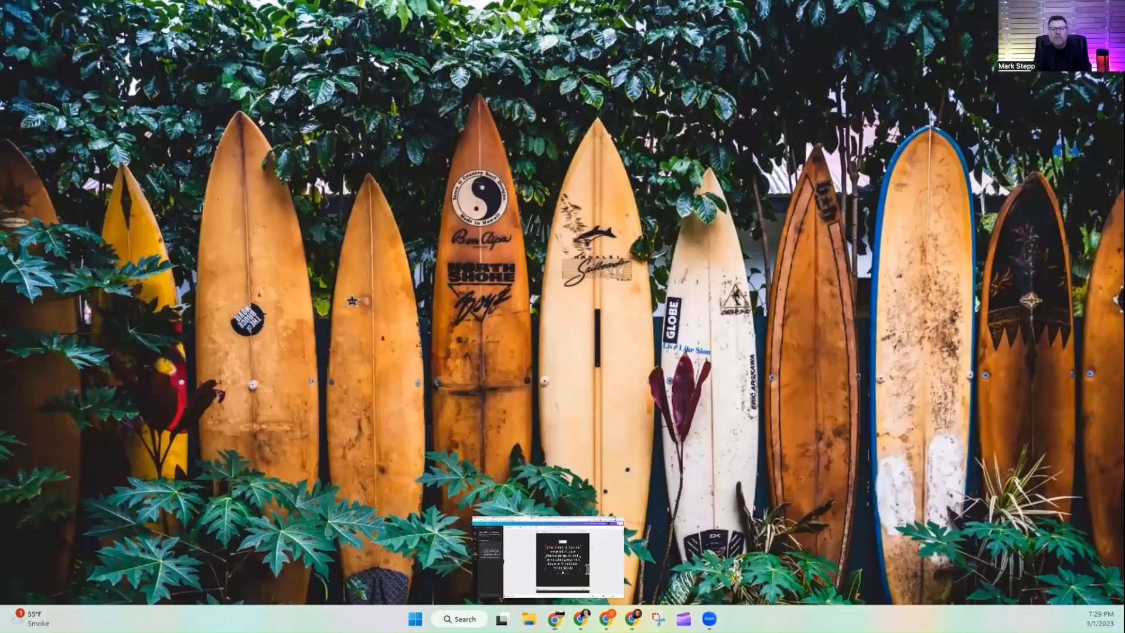
Step: Switch to ChatGPT and ask: thank you can you create this list into a .CSV file?
{"action": "left_click", "coordinate": [632, 618]}
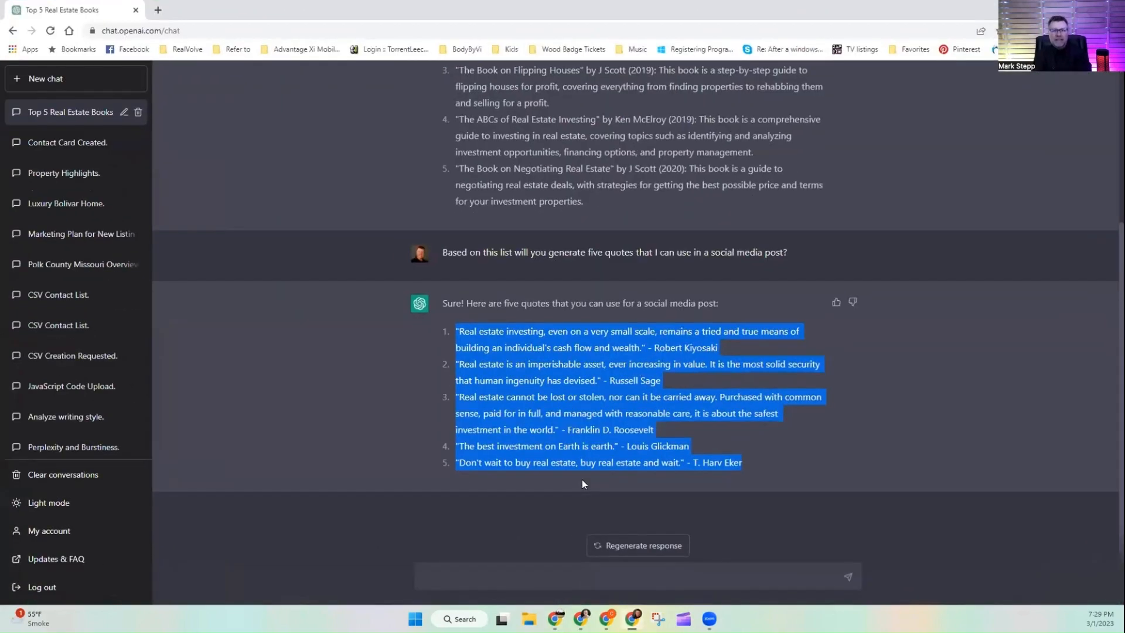
{"action": "type", "text": "thank you c"}
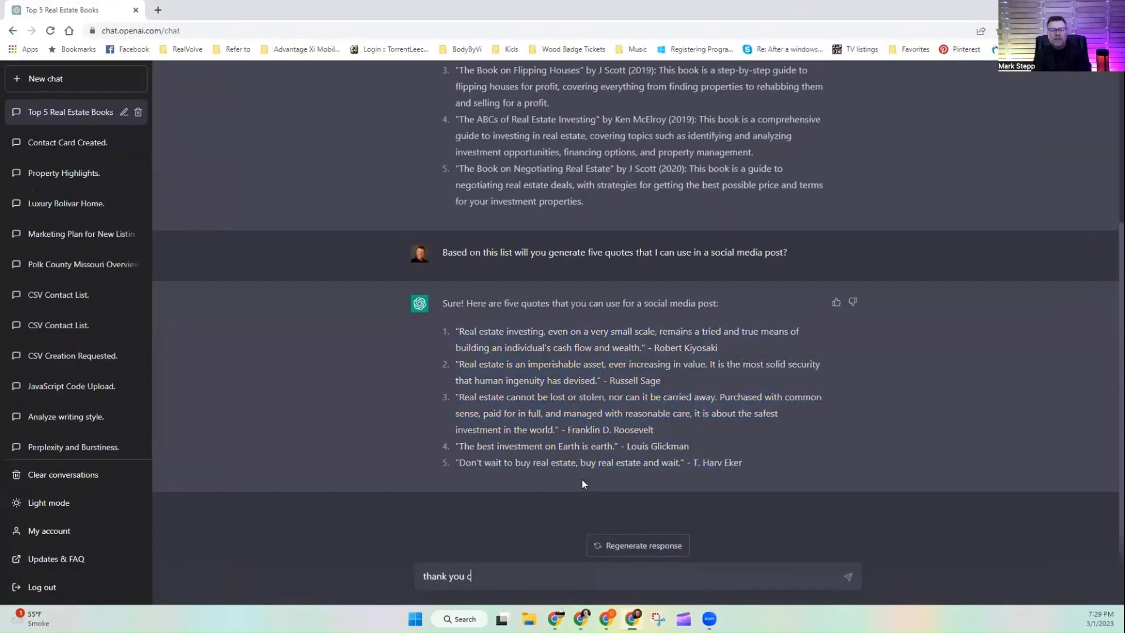
{"action": "type", "text": "an you create the"}
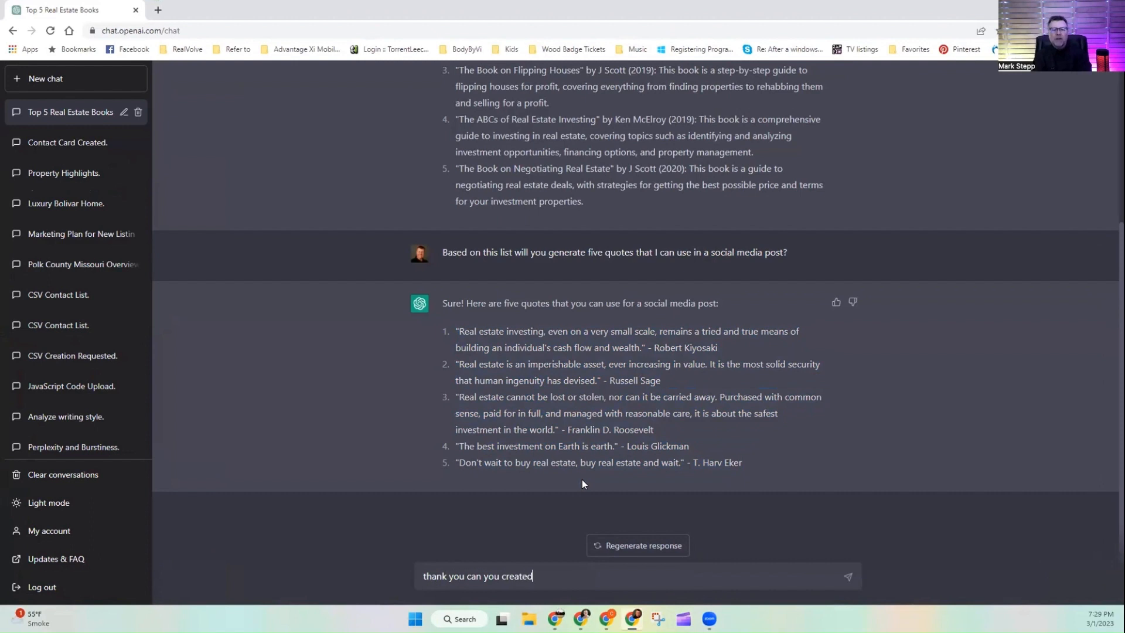
{"action": "key", "text": "BackSpace"}
{"action": "key", "text": "BackSpace"}
{"action": "key", "text": "BackSpace"}
{"action": "key", "text": "BackSpace"}
{"action": "type", "text": "this list "}
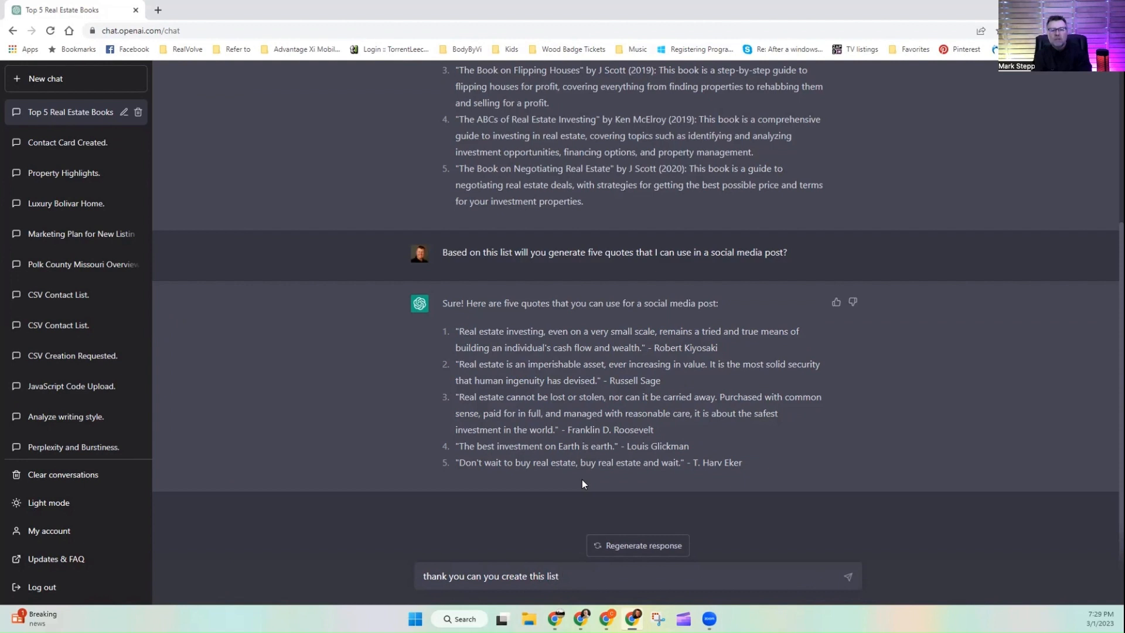
{"action": "type", "text": "into a CSV"}
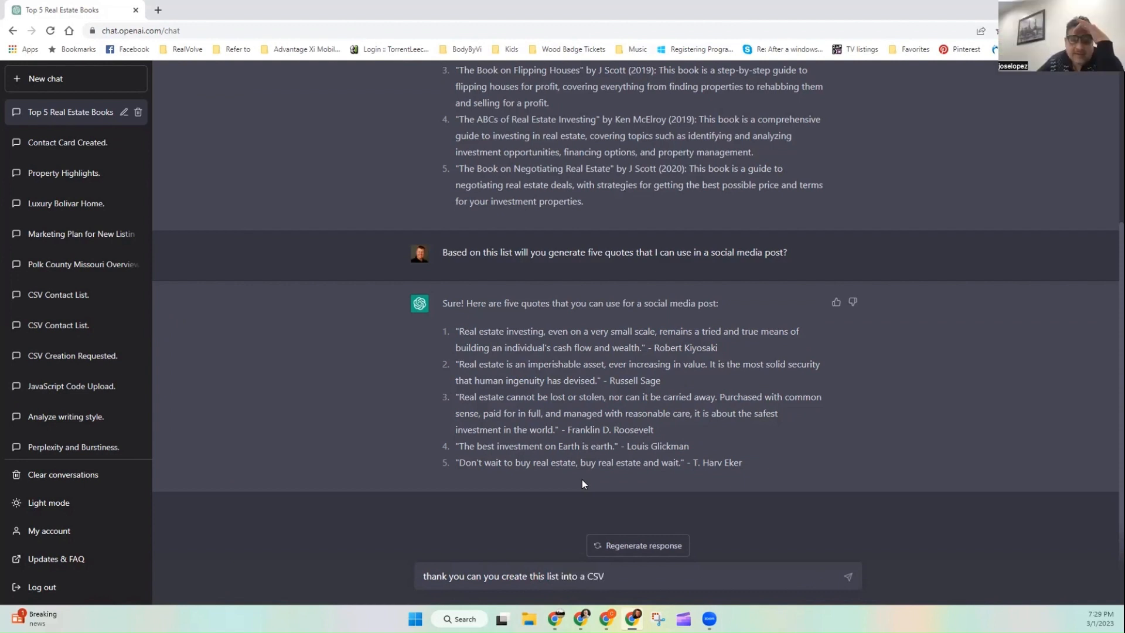
{"action": "key", "text": "Left"}
{"action": "key", "text": "Left"}
{"action": "key", "text": "Left"}
{"action": "type", "text": "."}
{"action": "key", "text": "End"}
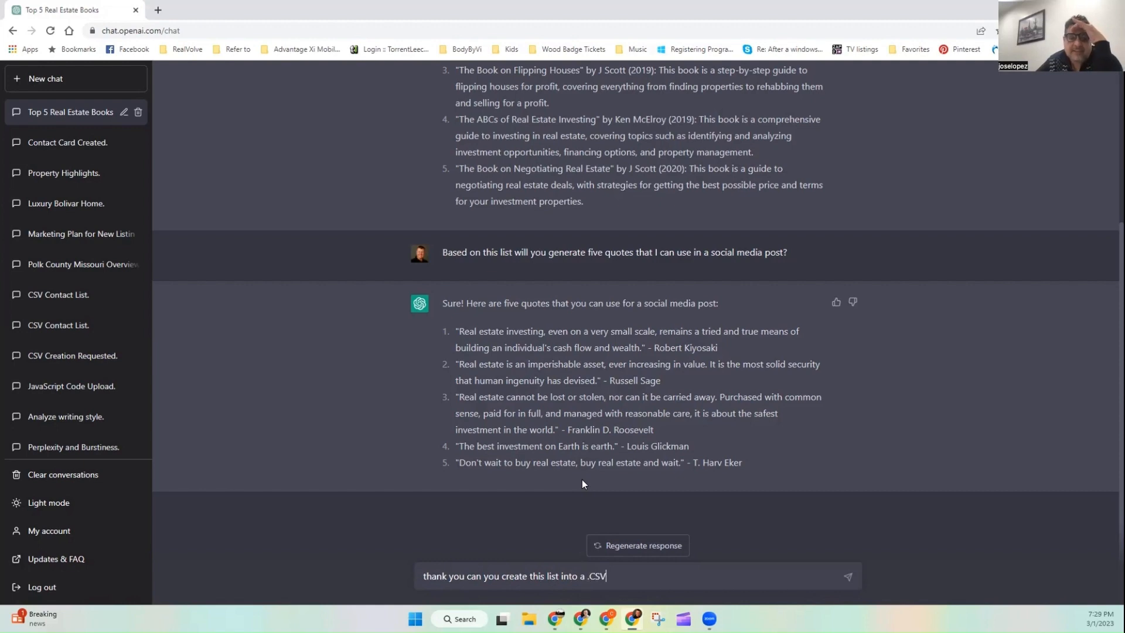
{"action": "type", "text": "file?"}
{"action": "key", "text": "Return"}
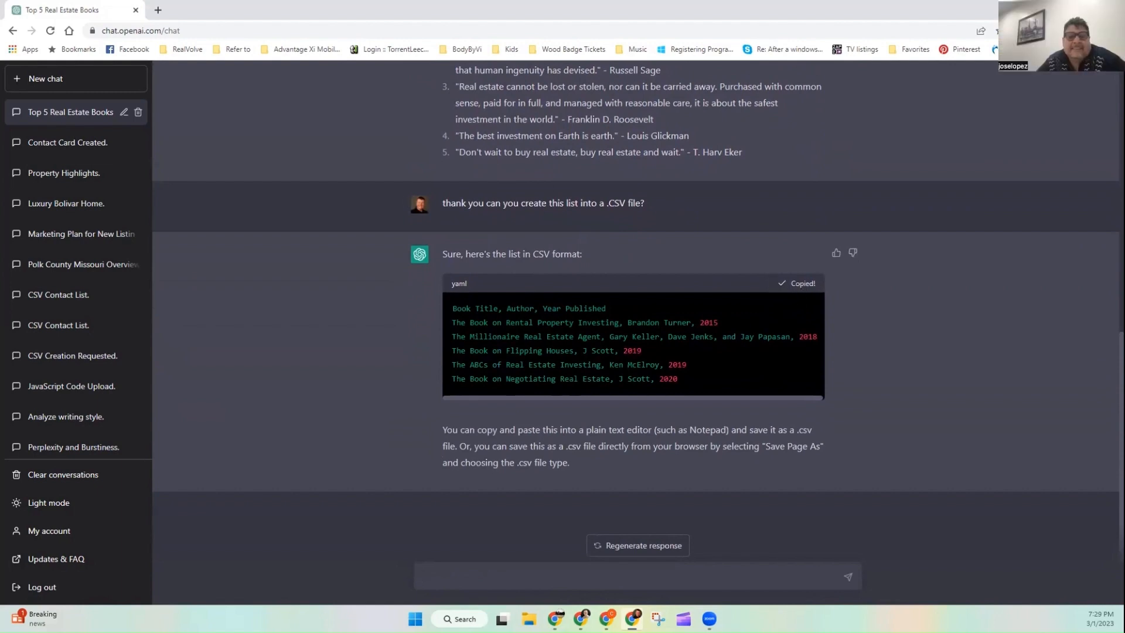
Step: Return to the Canva design and go back to the Add your data step of Bulk create
{"action": "left_click", "coordinate": [1058, 9]}
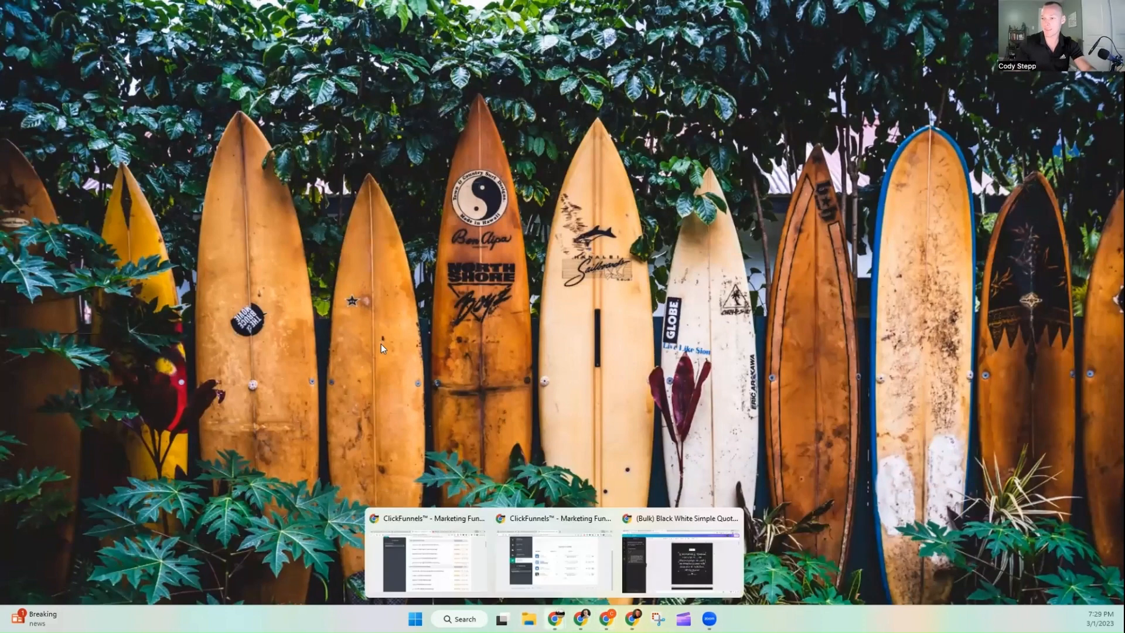
{"action": "left_click", "coordinate": [680, 559]}
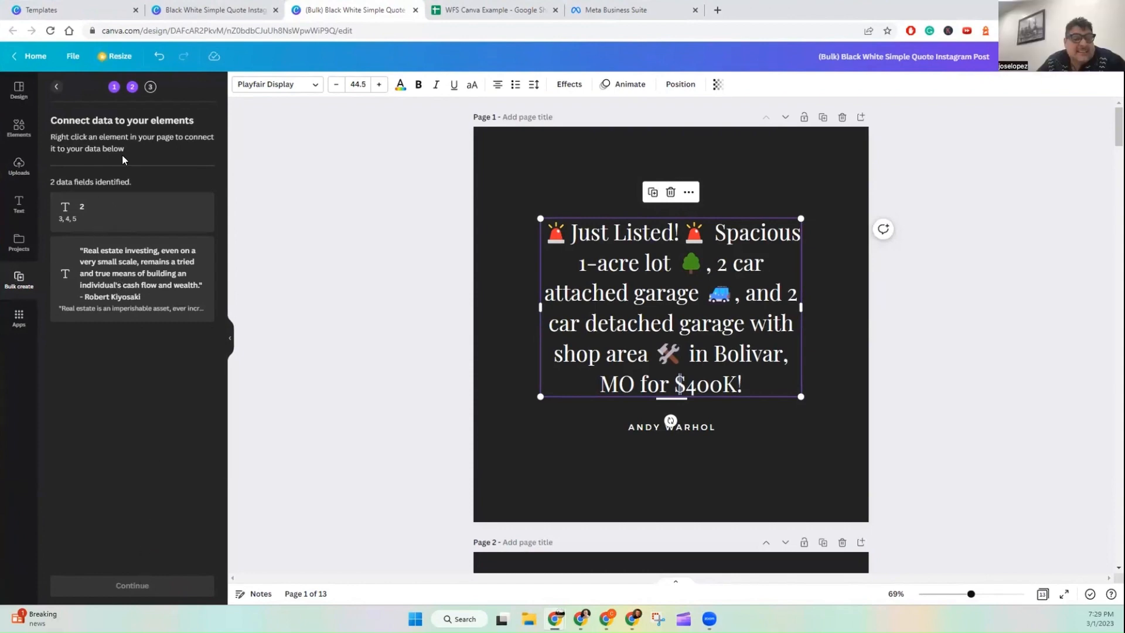
{"action": "left_click", "coordinate": [55, 85]}
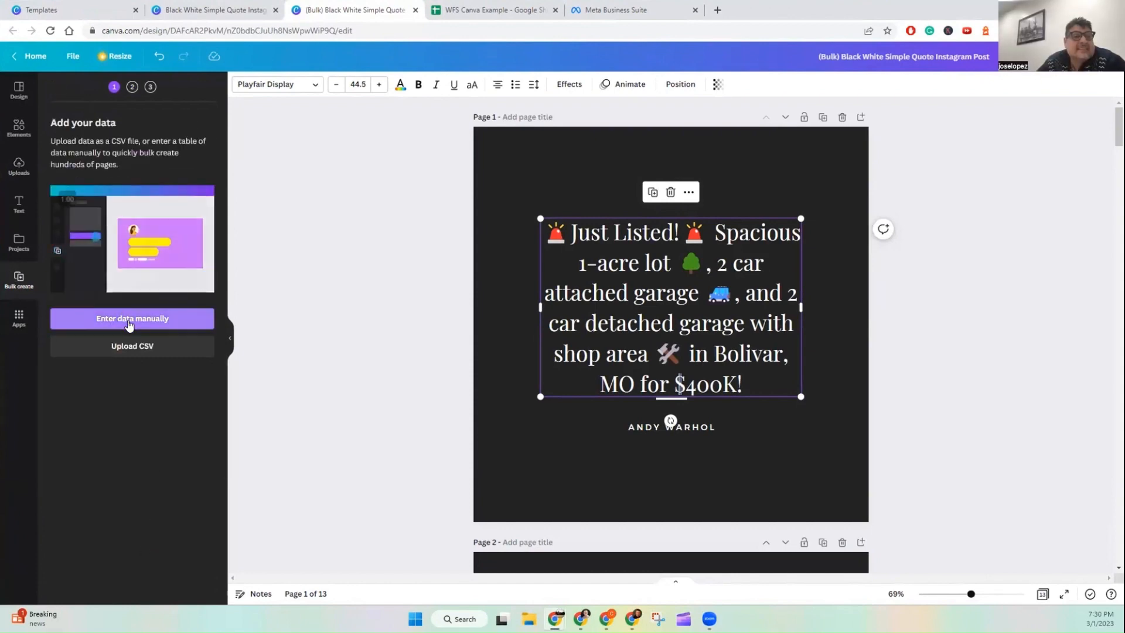
Step: Open manual data entry, clear the sample table, and paste the copied book list CSV into it
{"action": "left_click", "coordinate": [130, 321]}
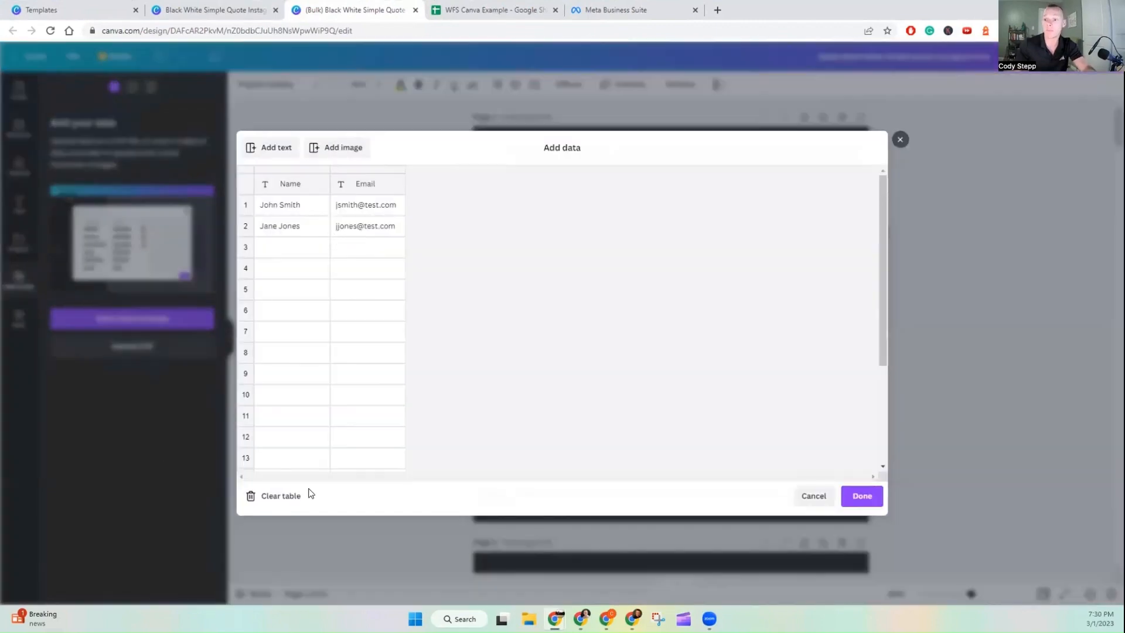
{"action": "left_click", "coordinate": [281, 496]}
{"action": "left_click", "coordinate": [271, 205]}
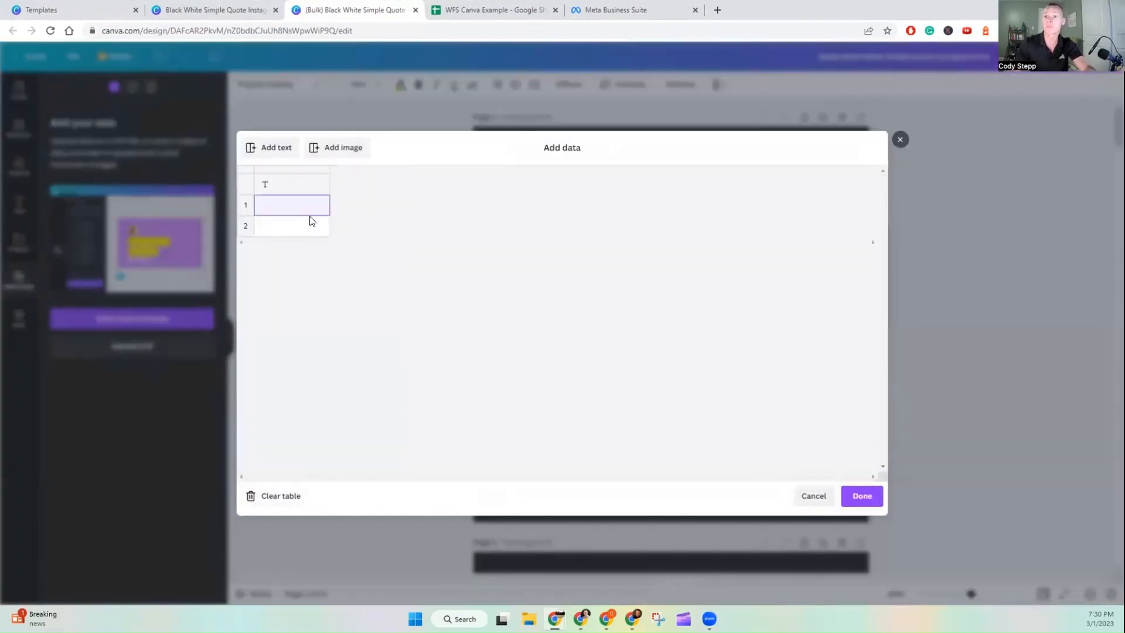
{"action": "key", "text": "ctrl+v"}
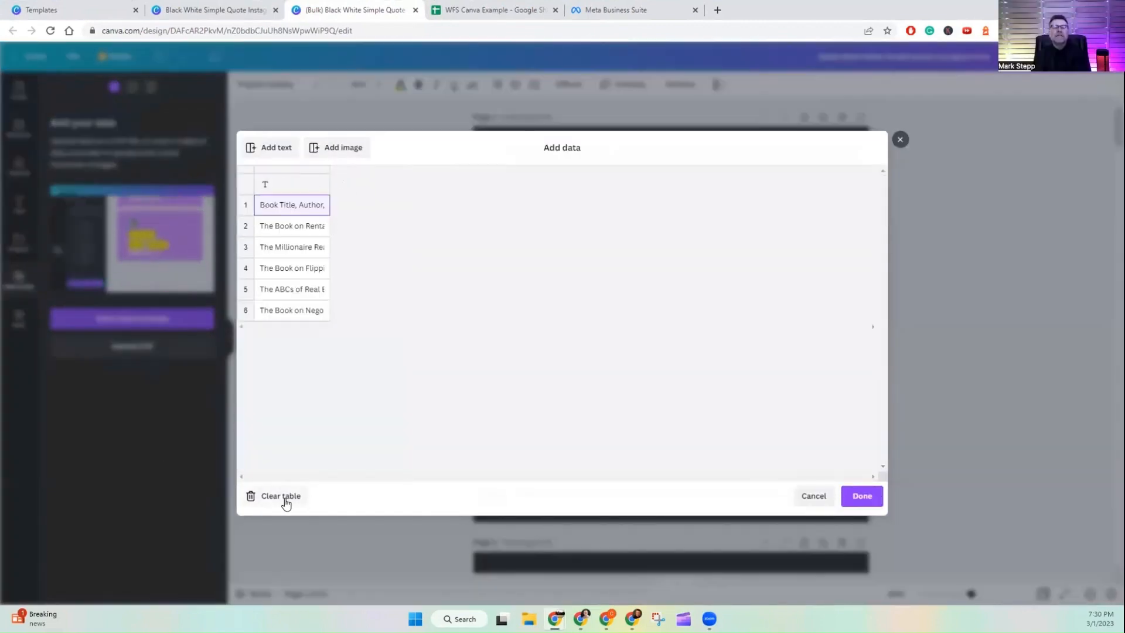
Step: Clear the pasted table, reopen the manual data dialog, and close it without adding data
{"action": "left_click", "coordinate": [282, 496]}
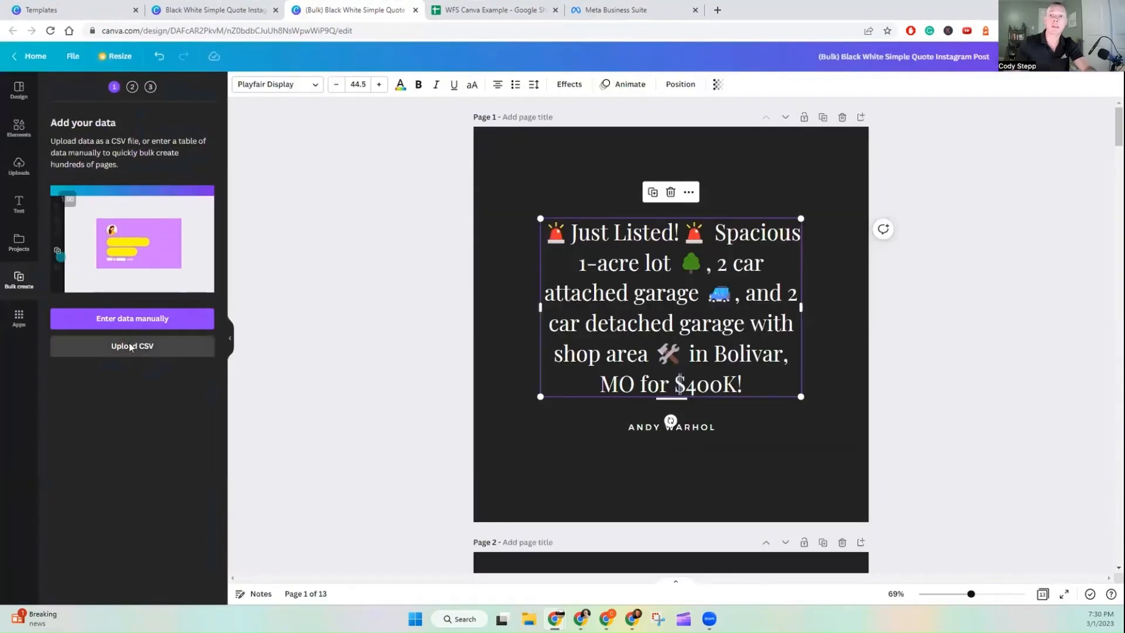
{"action": "left_click", "coordinate": [123, 346]}
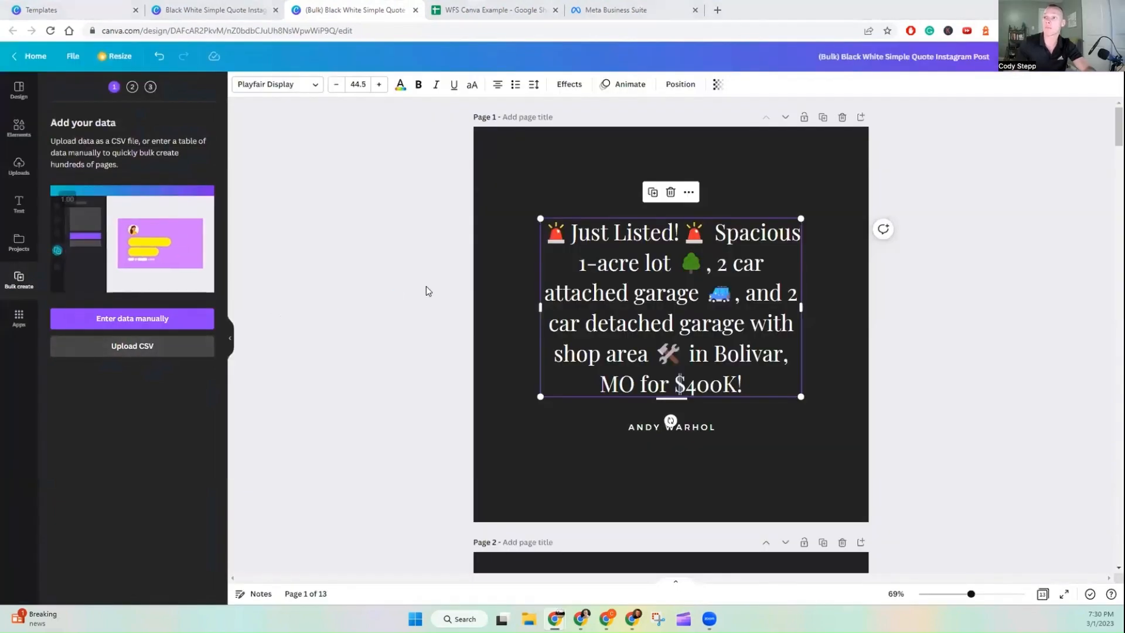
{"action": "left_click", "coordinate": [135, 135]}
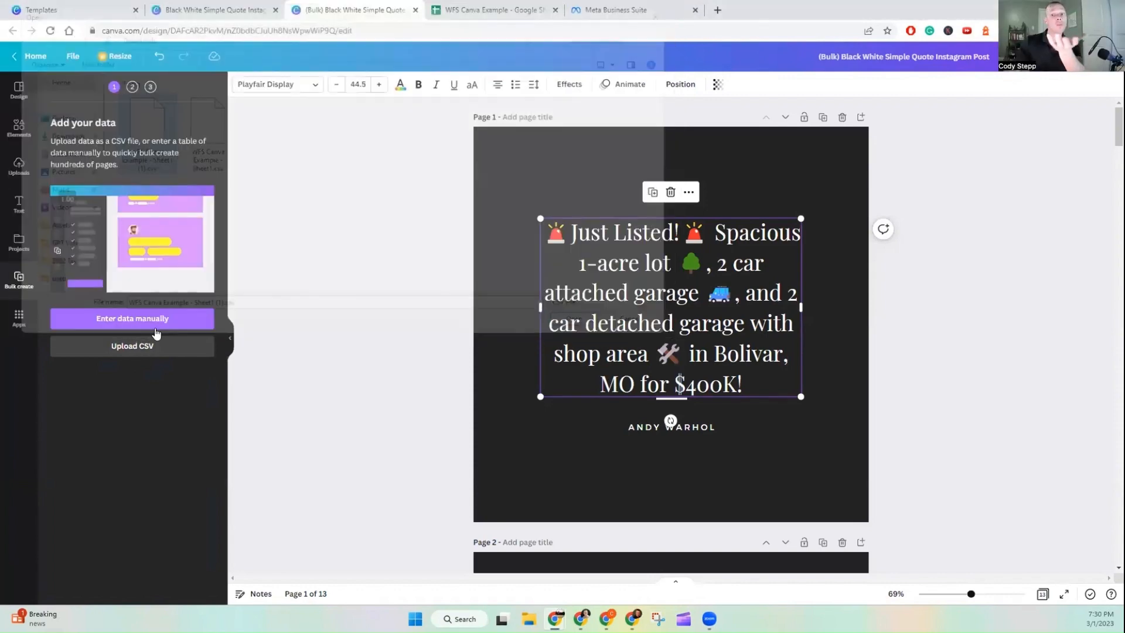
{"action": "left_click", "coordinate": [163, 319]}
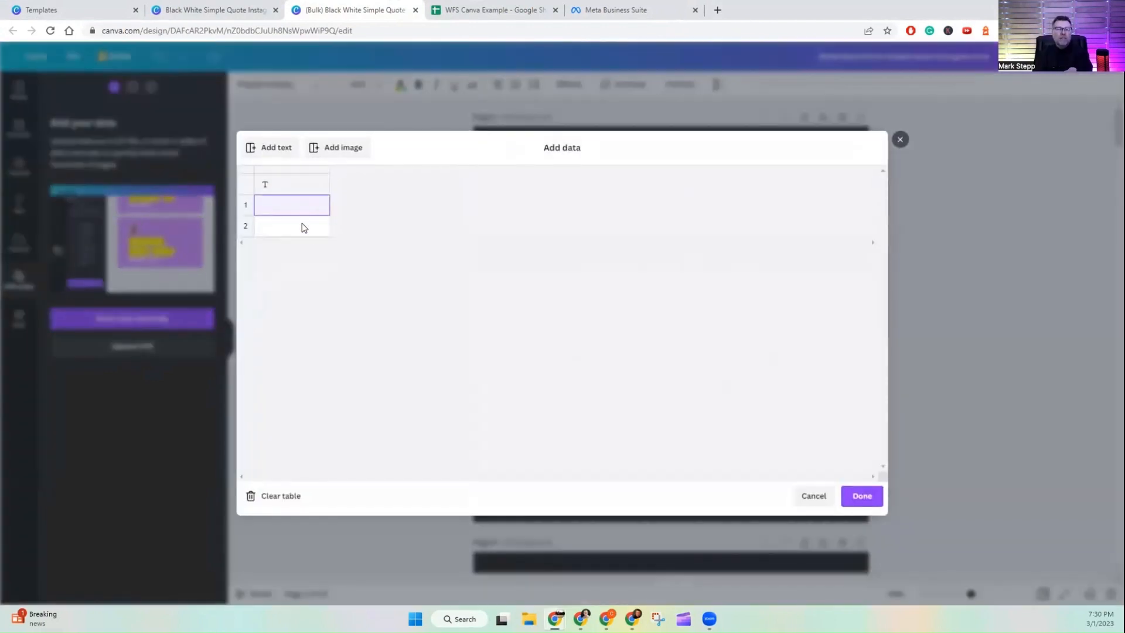
{"action": "left_click", "coordinate": [302, 225]}
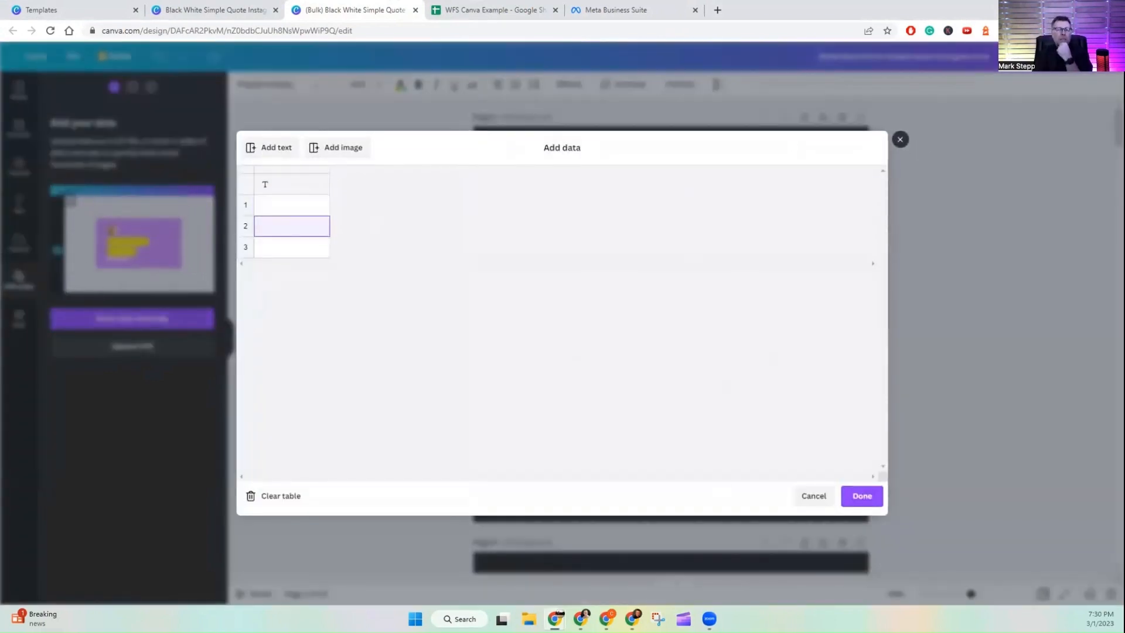
{"action": "left_click", "coordinate": [900, 140]}
Step: Search Windows for text to find a text editor
{"action": "left_click", "coordinate": [459, 618]}
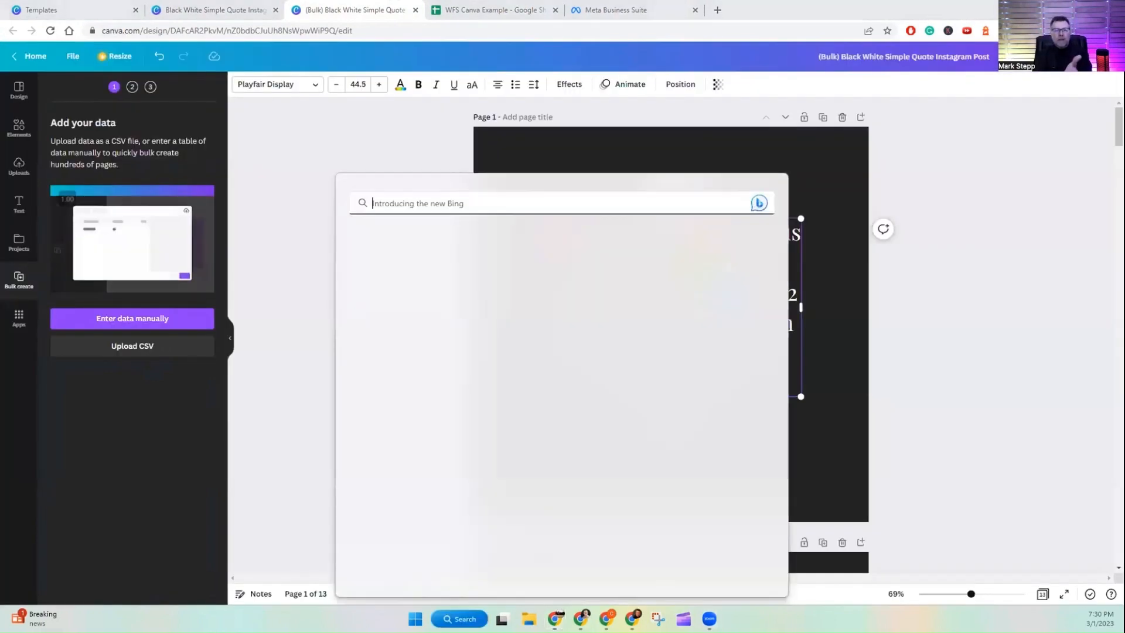
{"action": "type", "text": "tes"}
{"action": "key", "text": "BackSpace"}
{"action": "type", "text": "xy"}
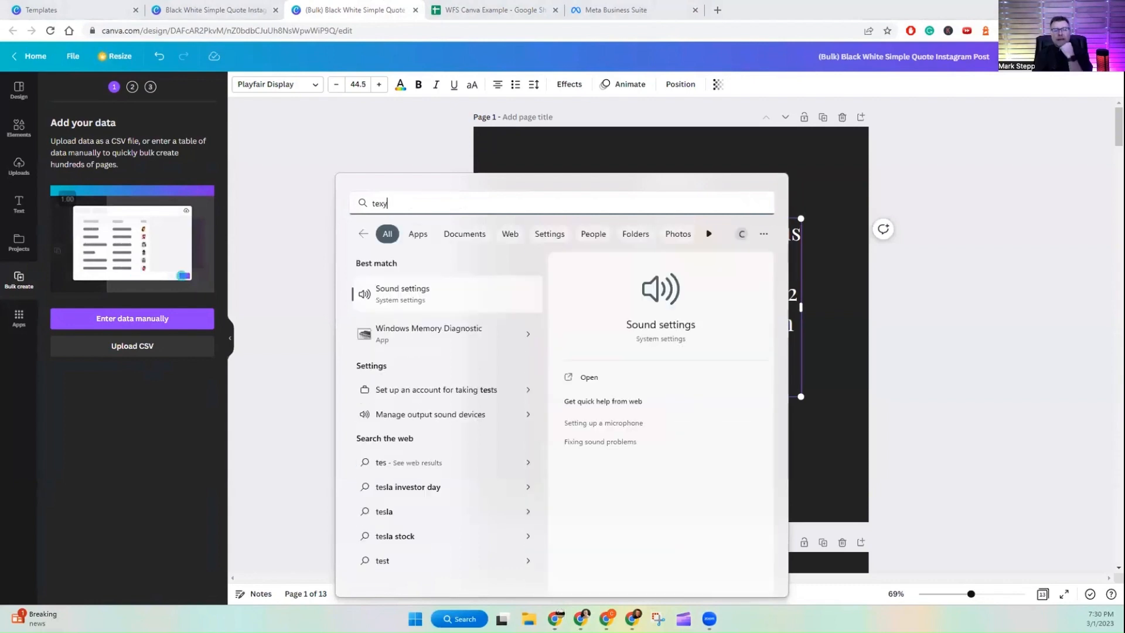
{"action": "key", "text": "BackSpace"}
{"action": "type", "text": "t"}
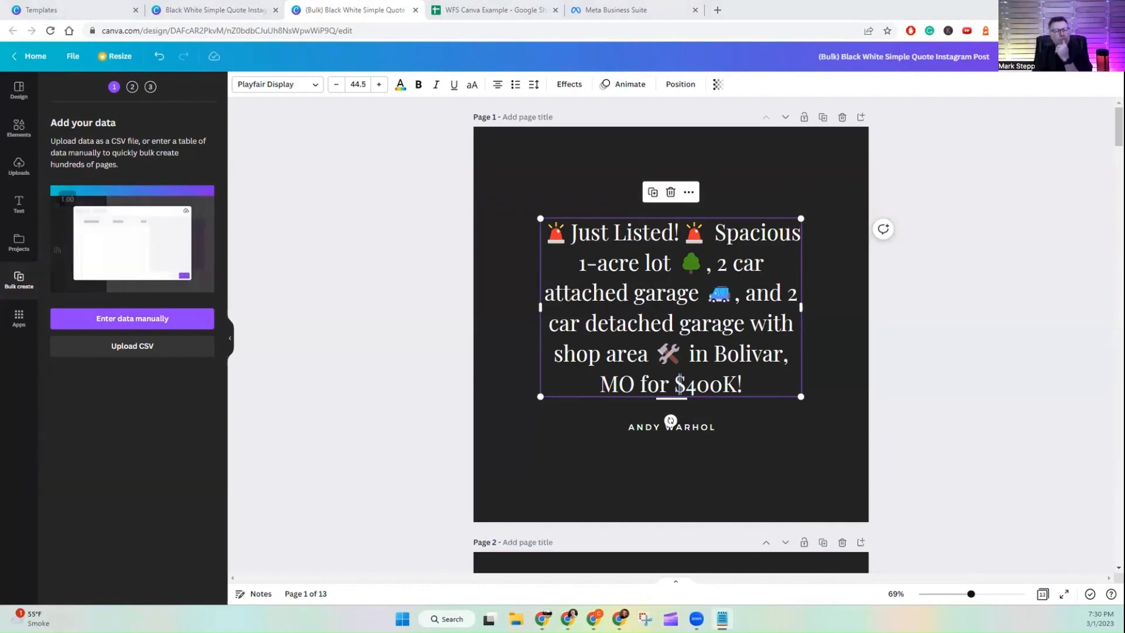
Step: Save the book list in the text editor as a CSV file named "Book Title, Author, Year Published.csv" using the All files type
{"action": "key", "text": "alt+Tab"}
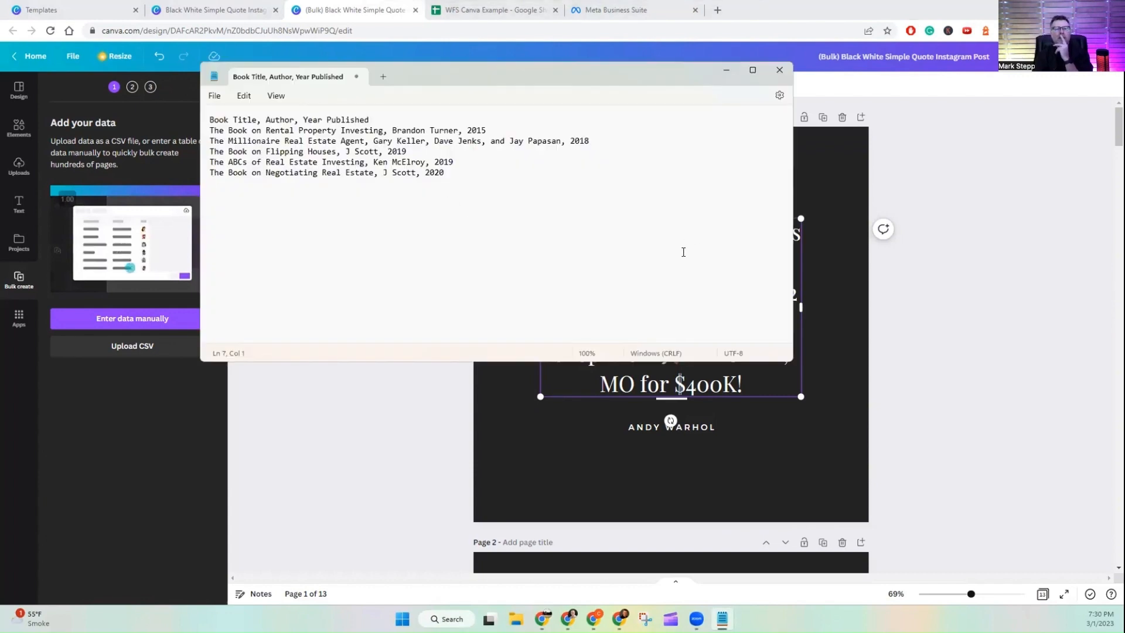
{"action": "left_click", "coordinate": [215, 96]}
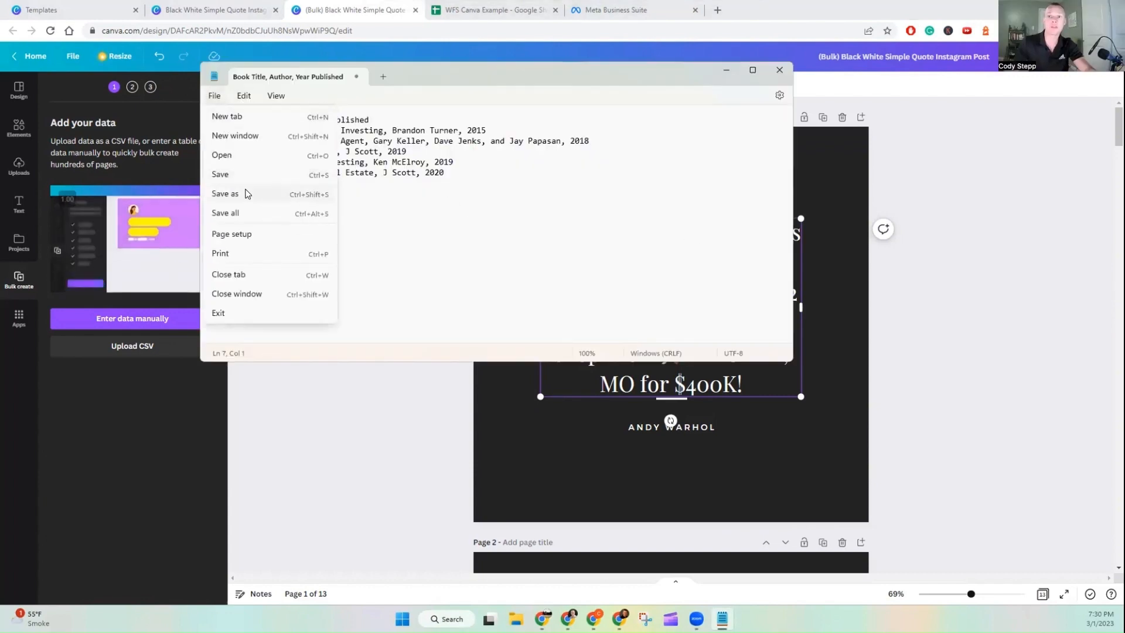
{"action": "left_click", "coordinate": [246, 194]}
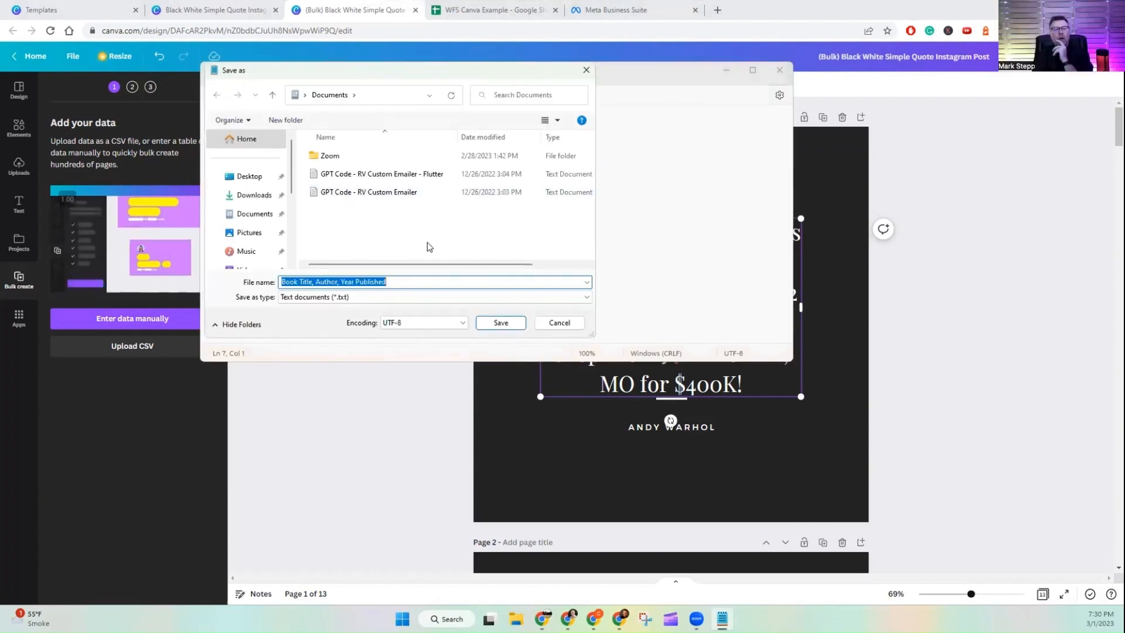
{"action": "left_click", "coordinate": [393, 299]}
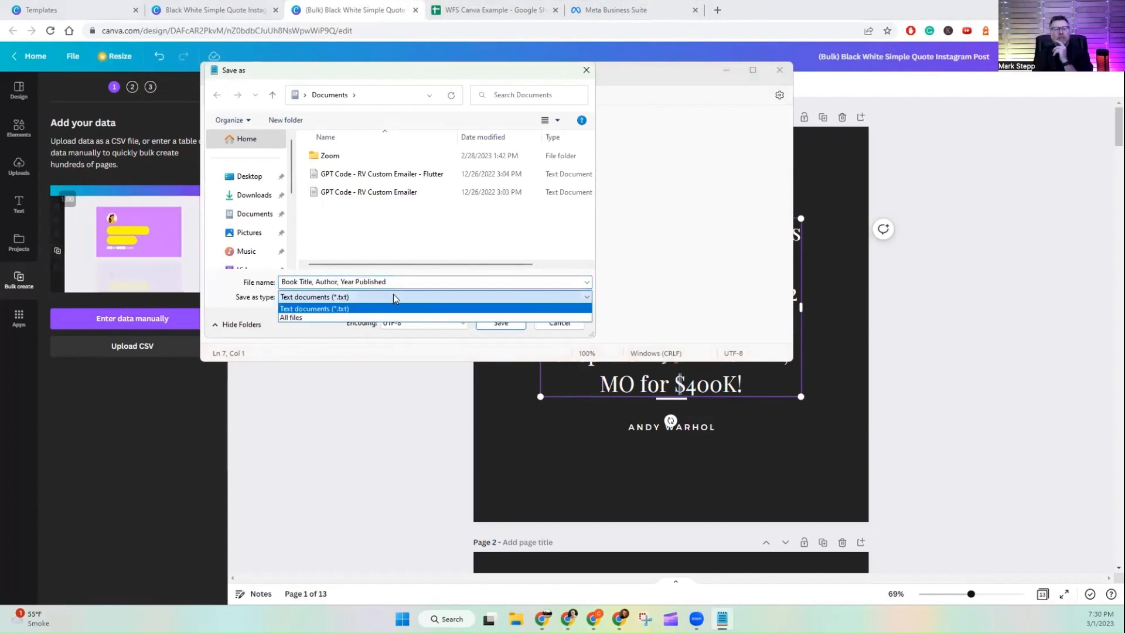
{"action": "left_click", "coordinate": [392, 296]}
{"action": "left_click", "coordinate": [393, 282]}
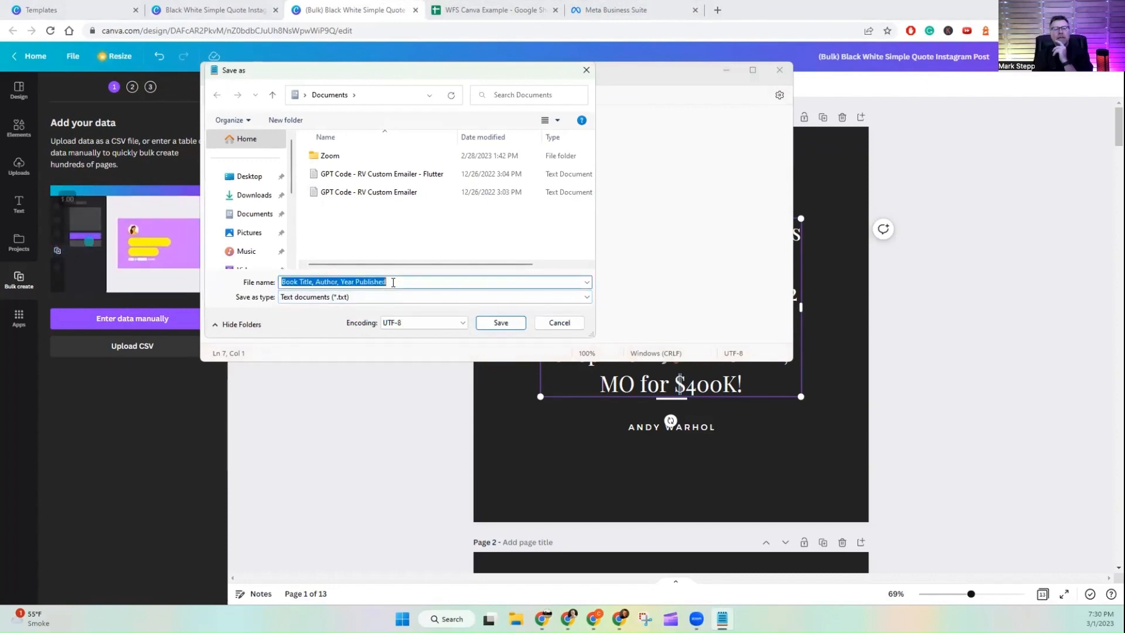
{"action": "left_click", "coordinate": [393, 282]}
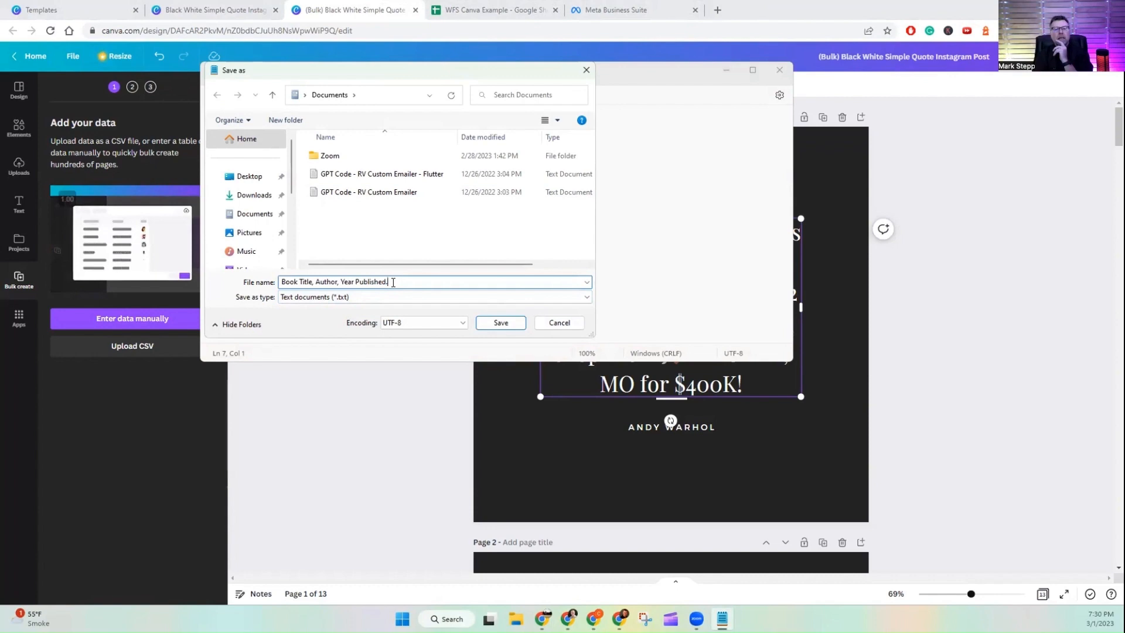
{"action": "type", "text": "."}
{"action": "left_click", "coordinate": [395, 297]}
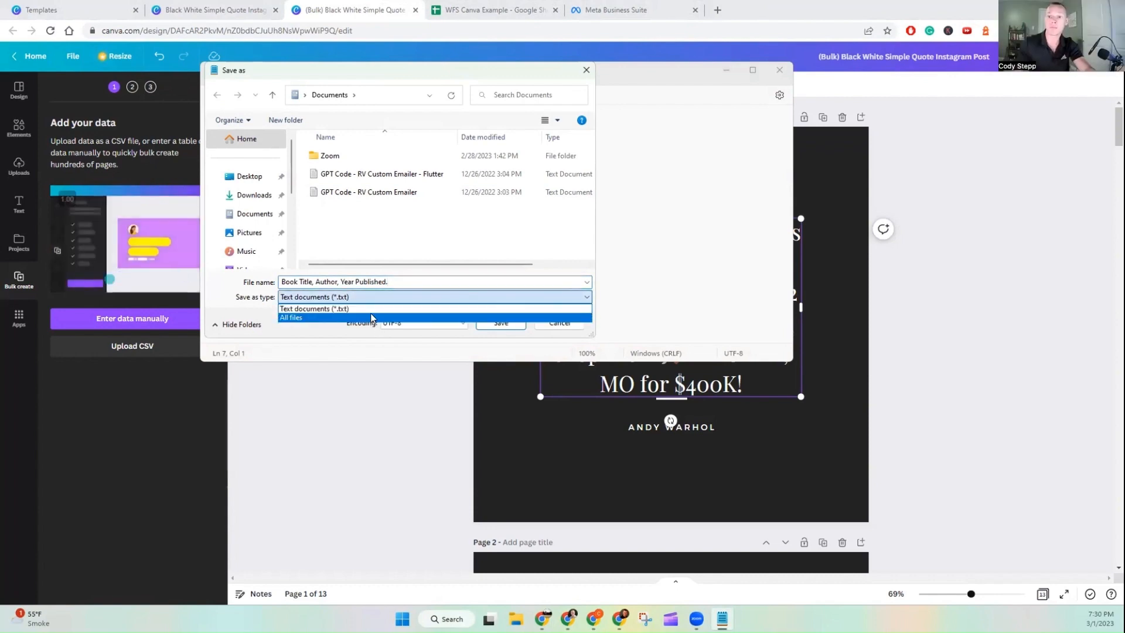
{"action": "left_click", "coordinate": [371, 313]}
{"action": "left_click", "coordinate": [389, 286]}
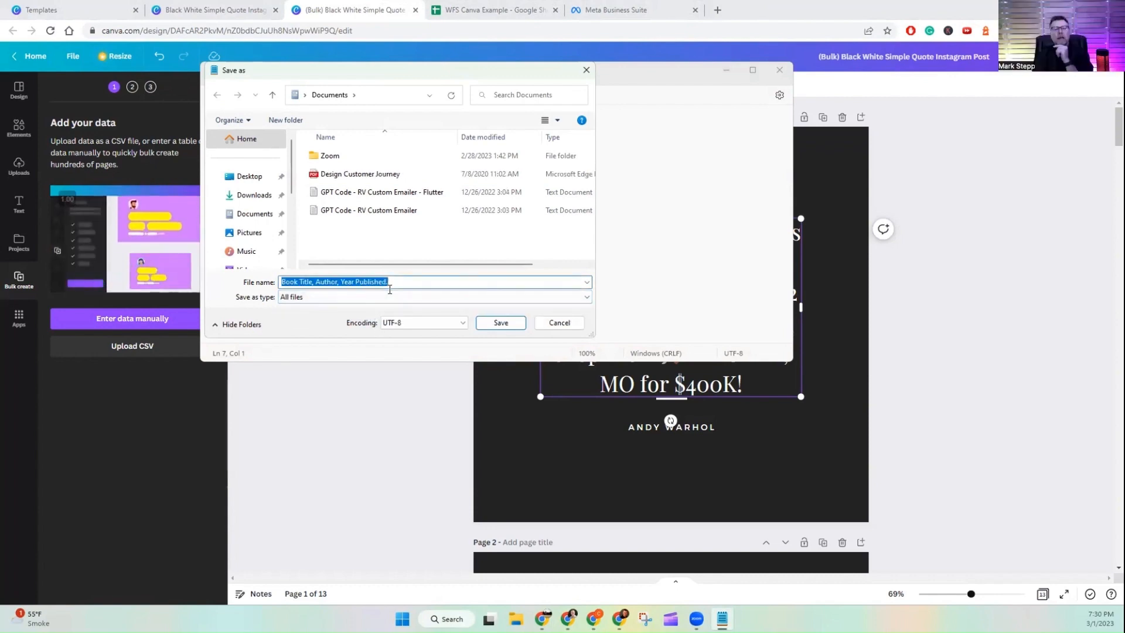
{"action": "left_click", "coordinate": [389, 288]}
{"action": "type", "text": "csv"}
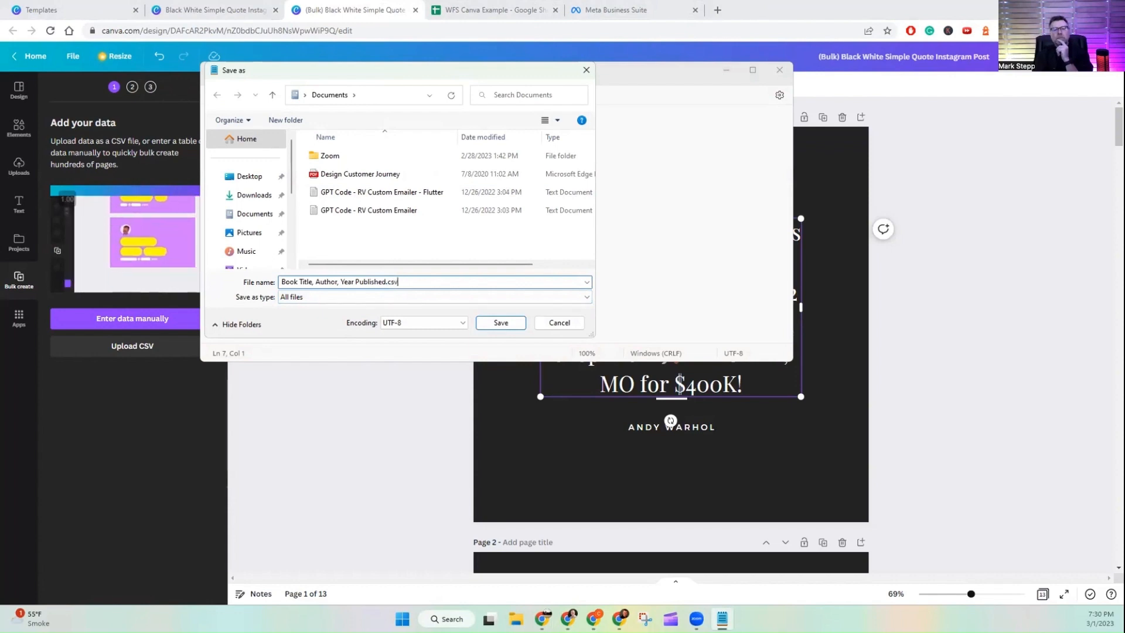
{"action": "key", "text": "Return"}
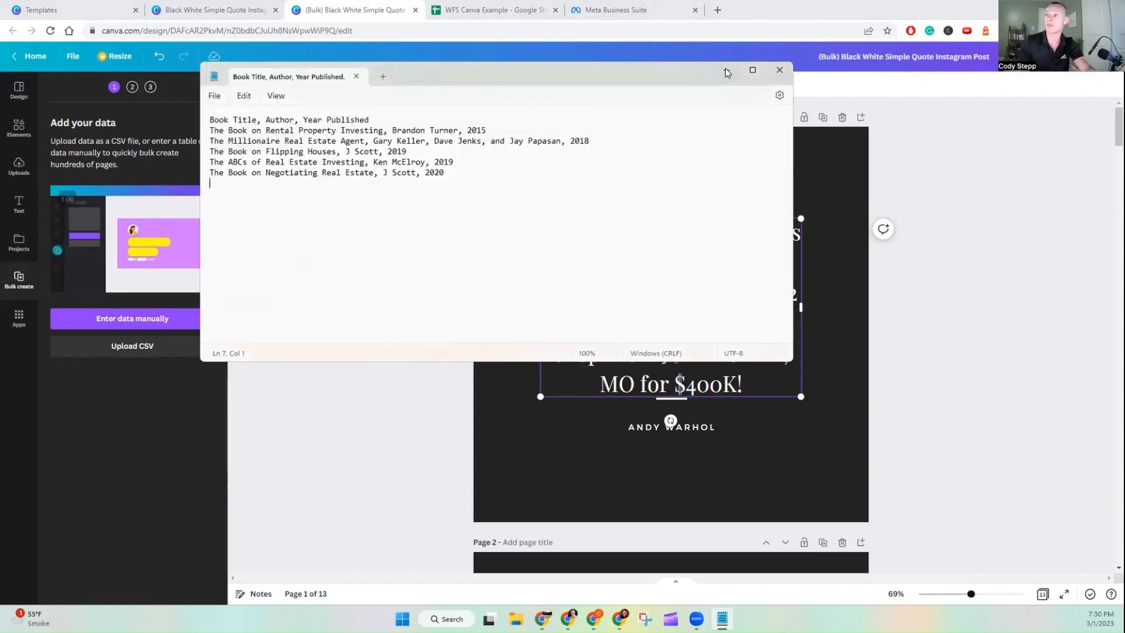
Step: Upload the CSV file "WFS Canva Example - Sheet1 (1).csv" as the bulk create data
{"action": "left_click", "coordinate": [170, 332]}
{"action": "left_click", "coordinate": [151, 346]}
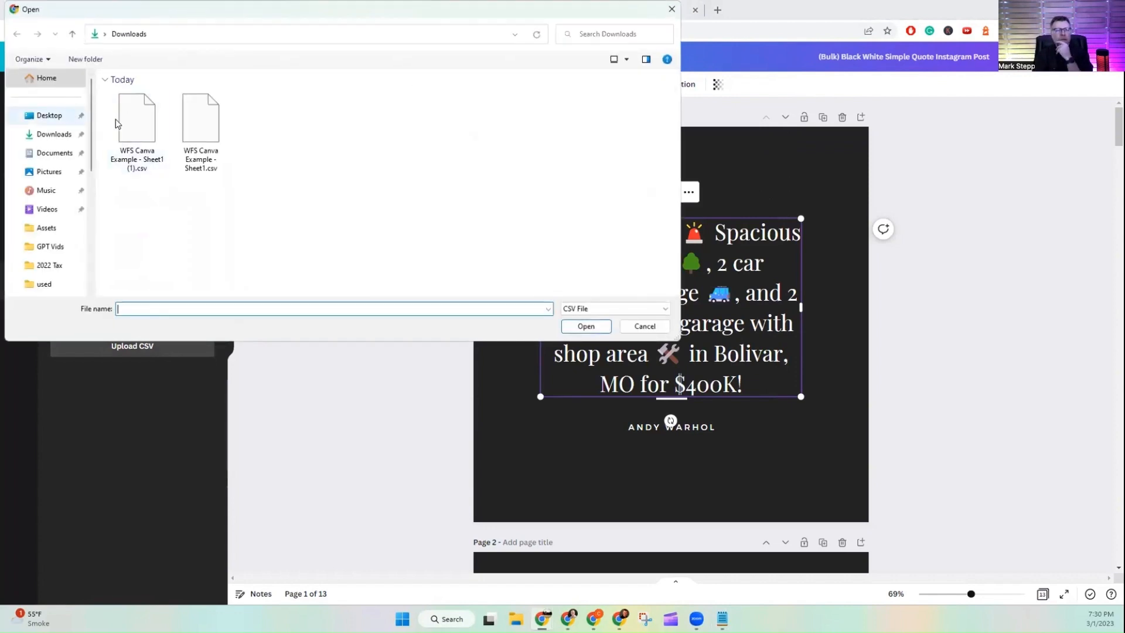
{"action": "left_click", "coordinate": [137, 129]}
{"action": "left_click", "coordinate": [584, 326]}
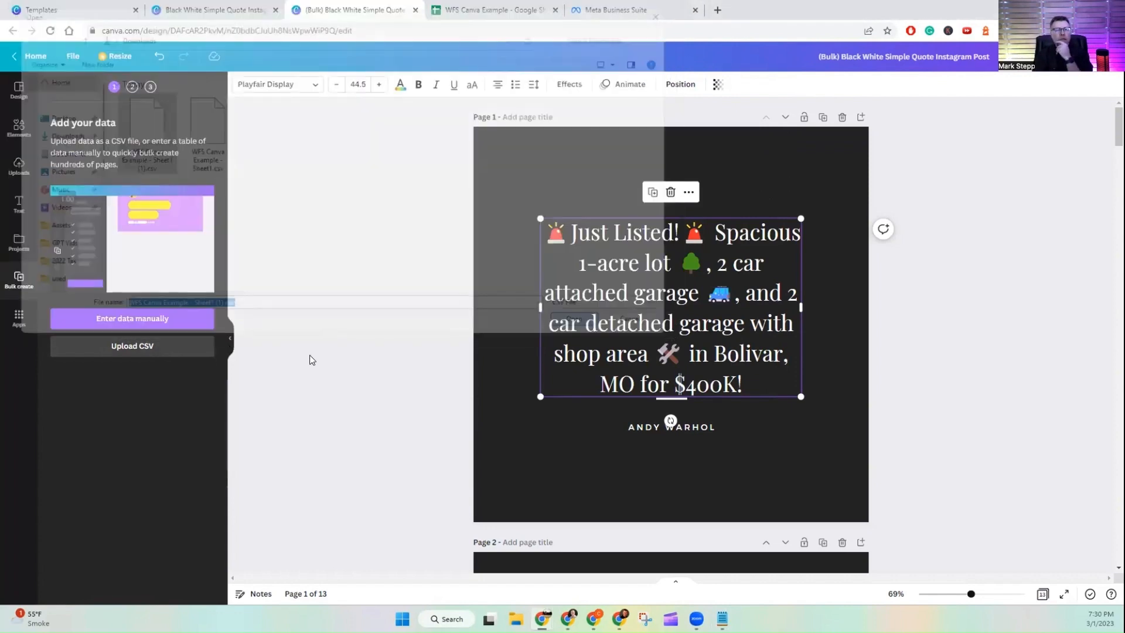
Step: Connect the main quote text box to the quote data field
{"action": "right_click", "coordinate": [699, 320]}
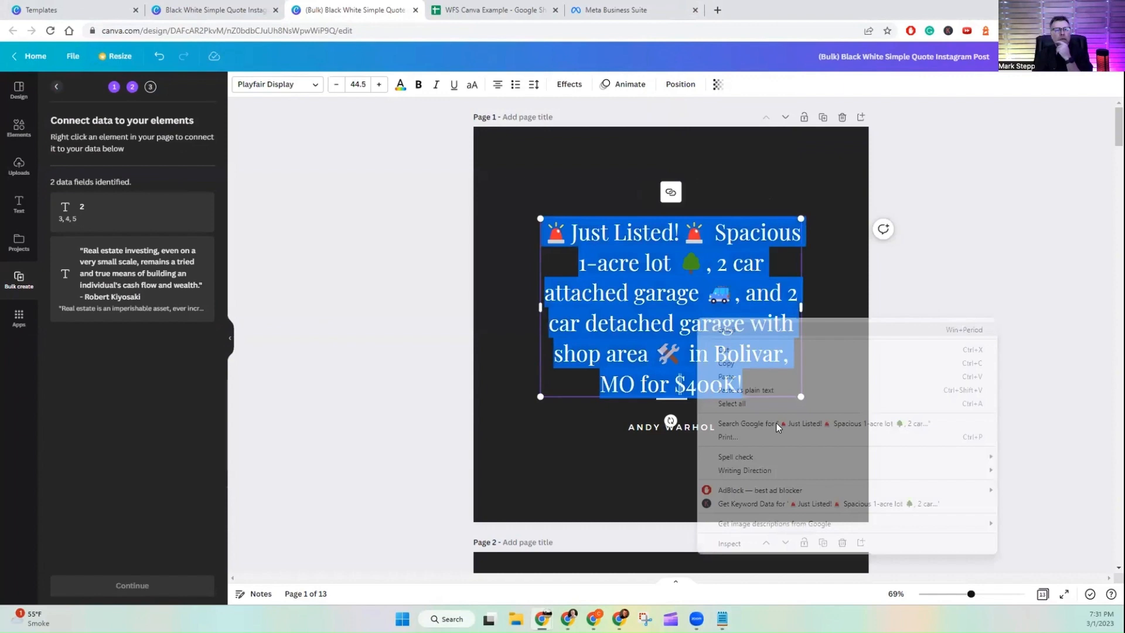
{"action": "left_click", "coordinate": [430, 339]}
{"action": "right_click", "coordinate": [719, 322]}
{"action": "mouse_move", "coordinate": [775, 480]}
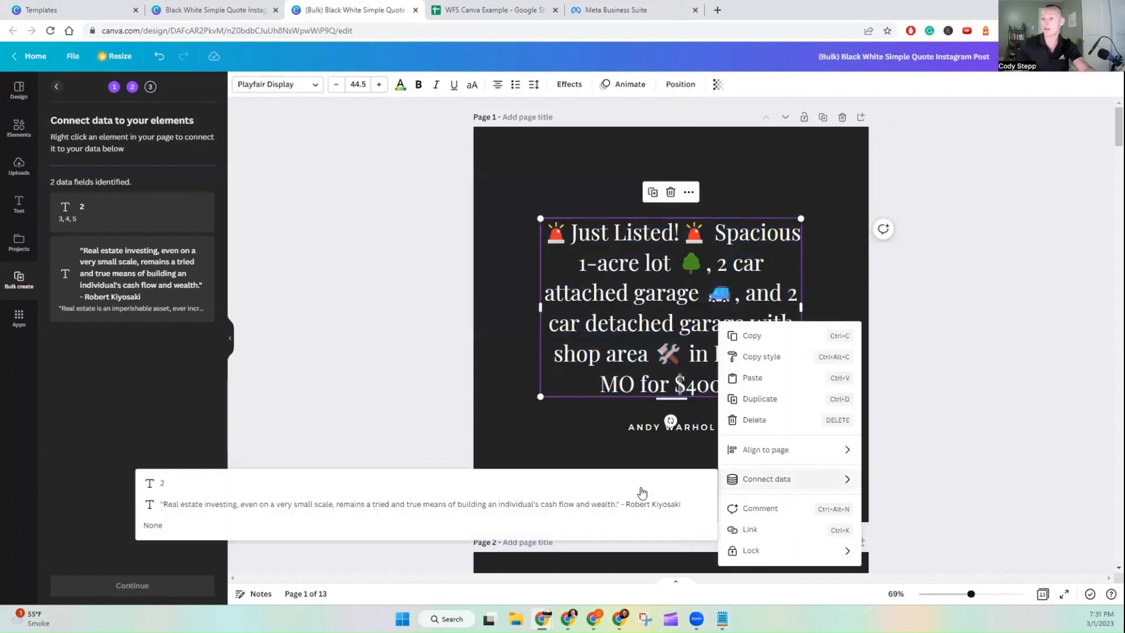
{"action": "left_click", "coordinate": [361, 506]}
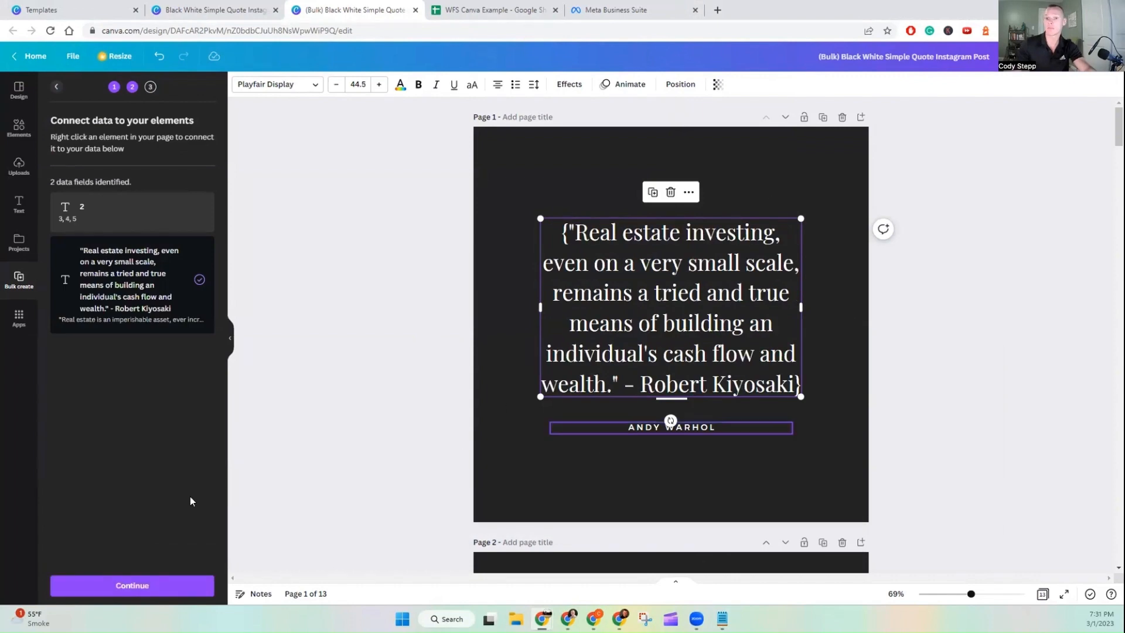
Step: Continue to apply the data, generate the quote pages, and view the resulting bulk design
{"action": "left_click", "coordinate": [153, 588]}
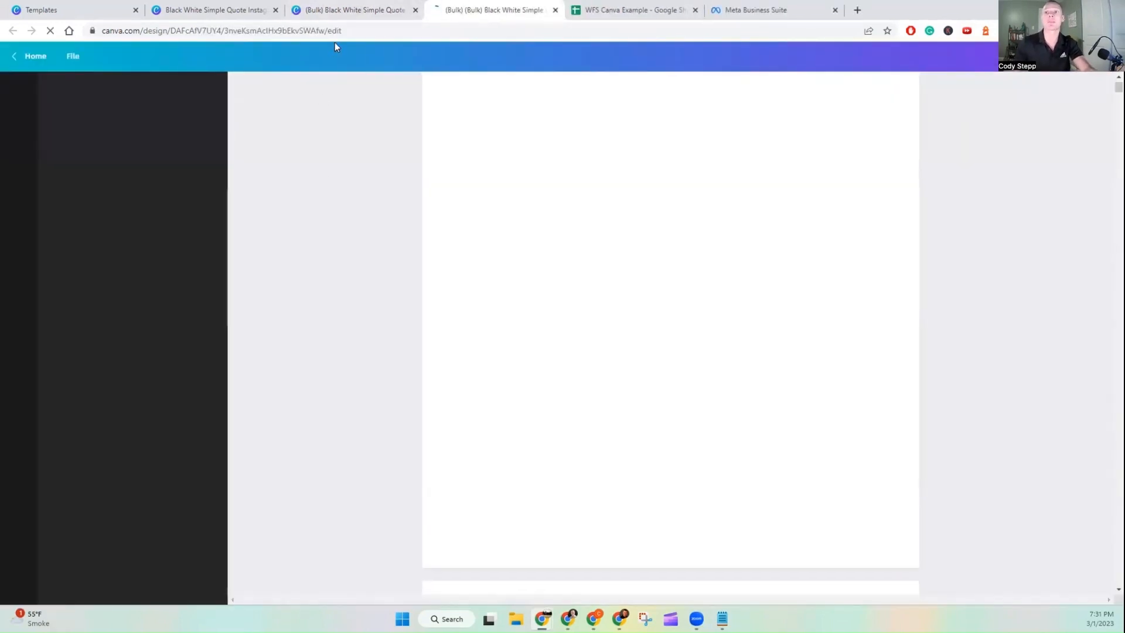
{"action": "left_click", "coordinate": [337, 10]}
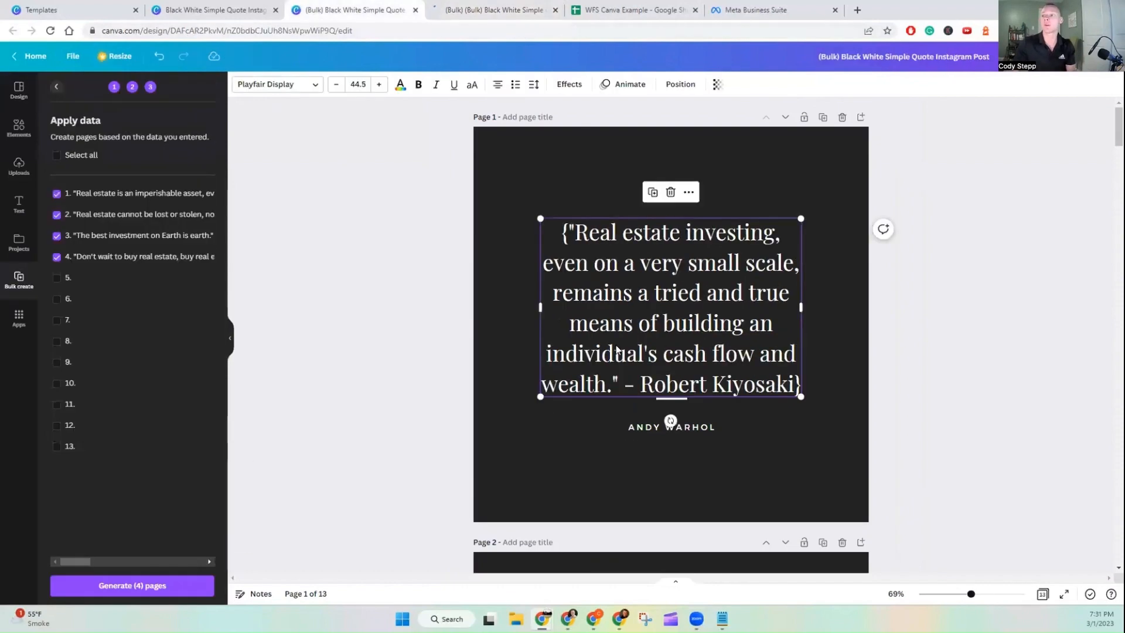
{"action": "scroll", "coordinate": [618, 351], "scroll_direction": "down", "scroll_amount": 10}
{"action": "left_click", "coordinate": [464, 8]}
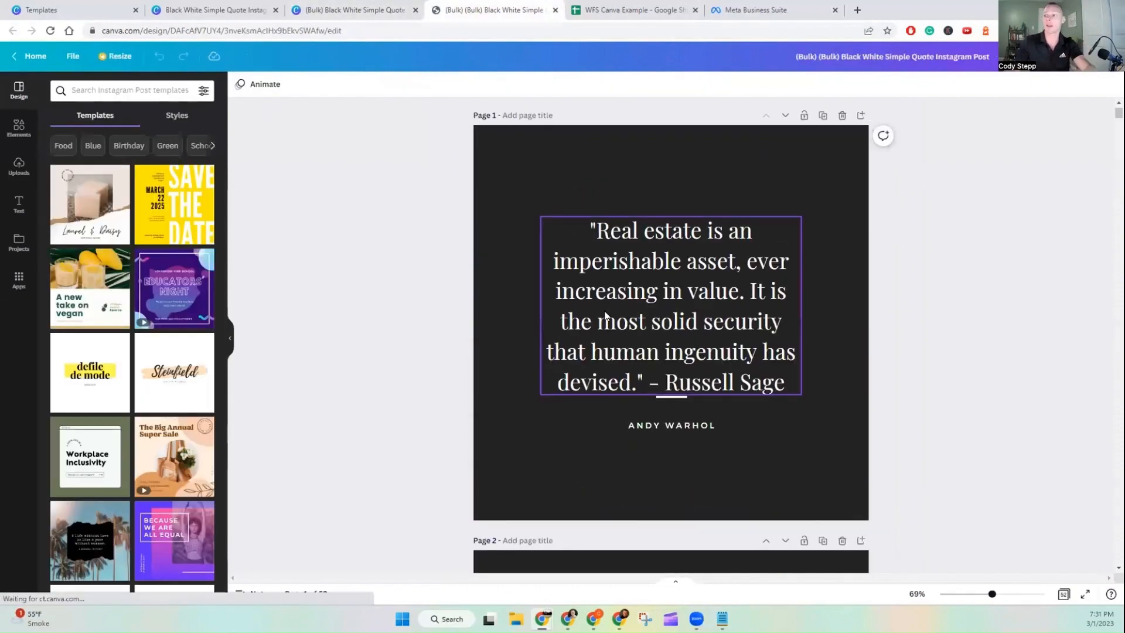
{"action": "scroll", "coordinate": [607, 316], "scroll_direction": "down", "scroll_amount": 9}
{"action": "scroll", "coordinate": [613, 316], "scroll_direction": "up", "scroll_amount": 9}
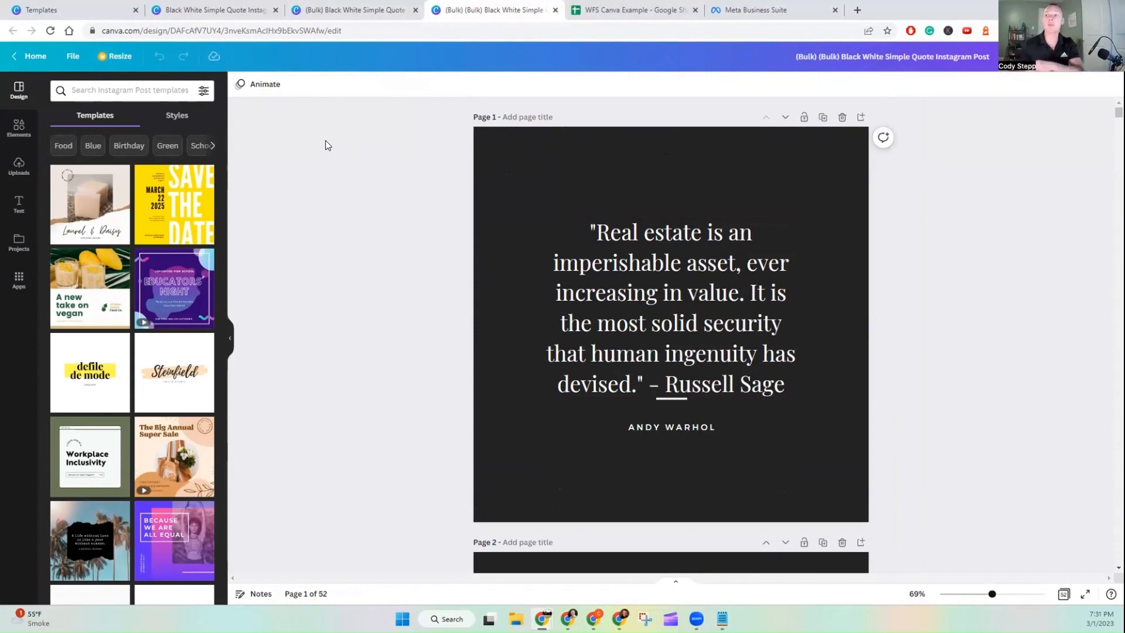
Step: Return to the Canva home page and browse the Instagram and Facebook design types
{"action": "left_click", "coordinate": [31, 5]}
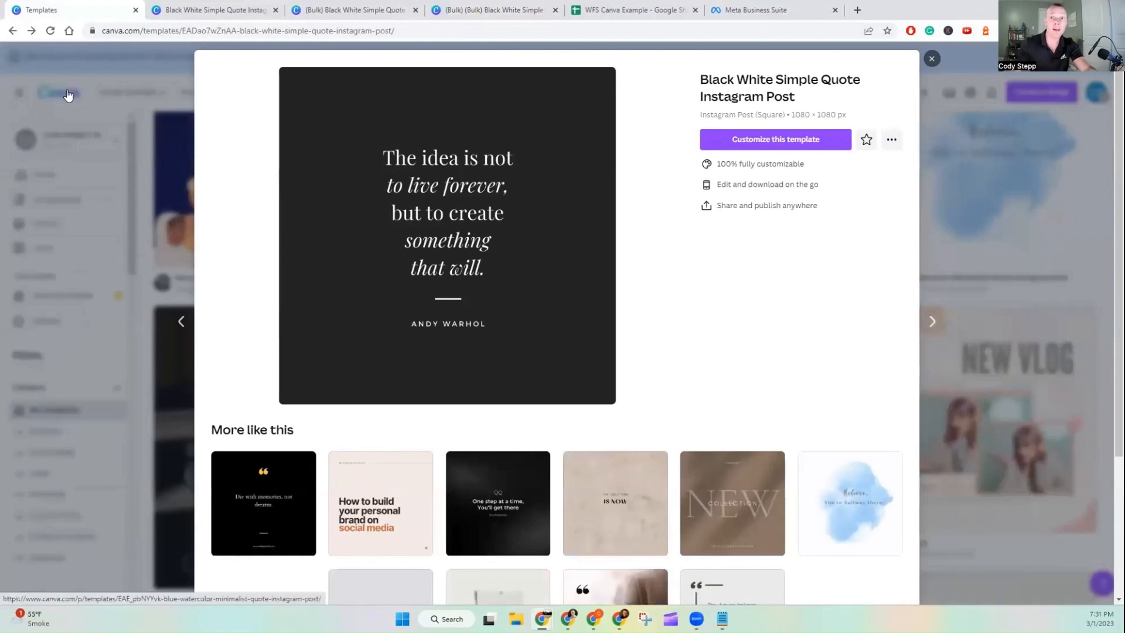
{"action": "left_click", "coordinate": [68, 94]}
{"action": "left_click", "coordinate": [58, 92]}
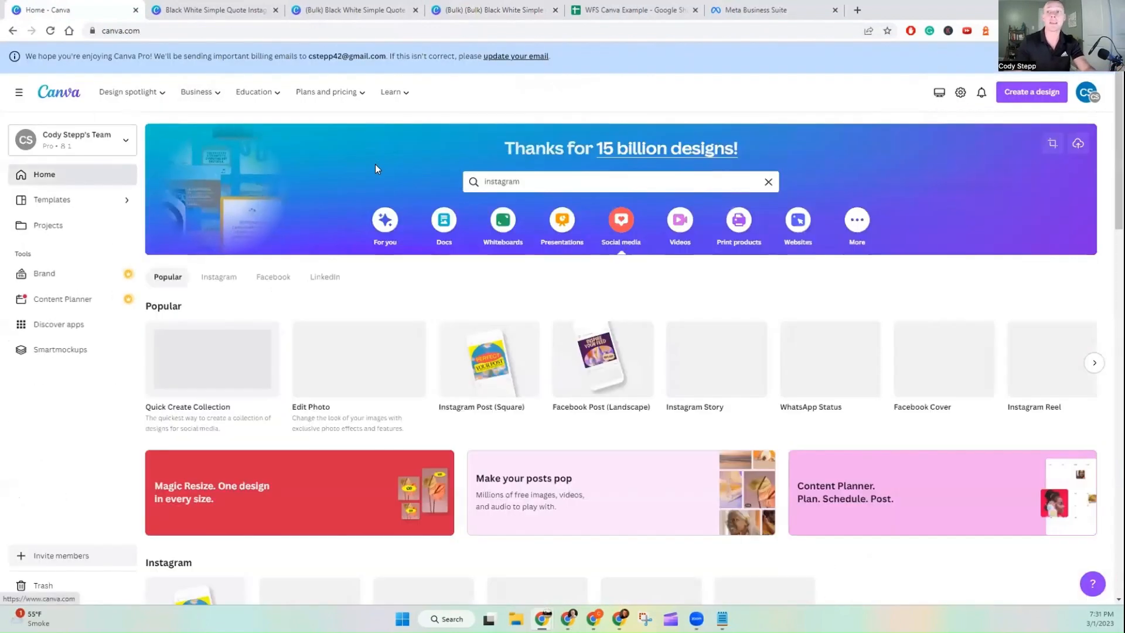
{"action": "scroll", "coordinate": [666, 226], "scroll_direction": "down", "scroll_amount": 5}
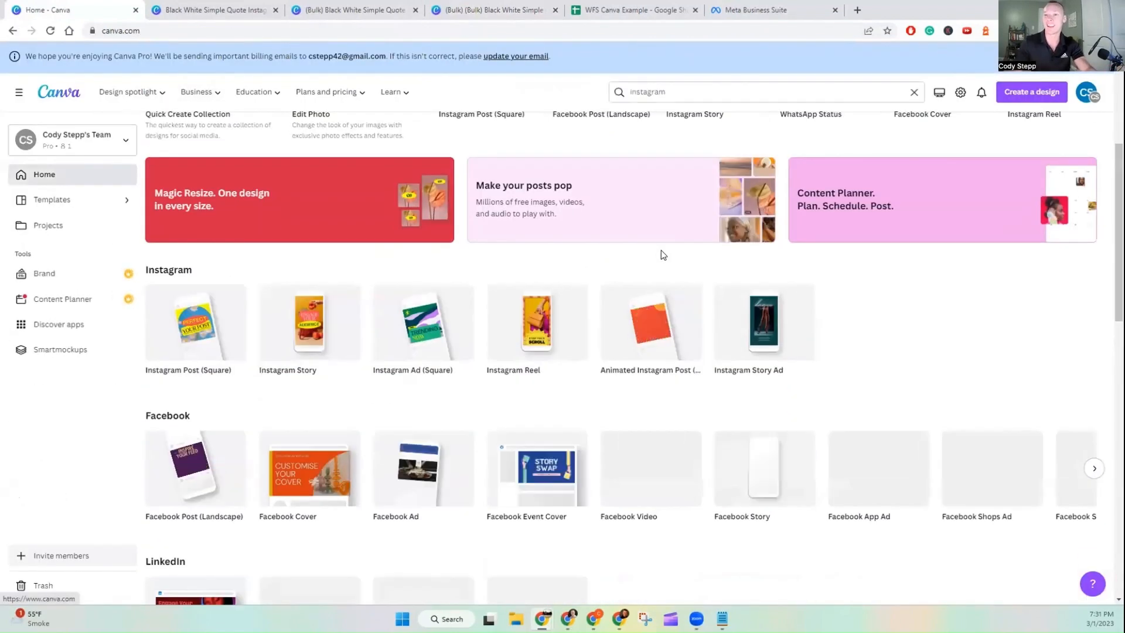
{"action": "scroll", "coordinate": [647, 258], "scroll_direction": "down", "scroll_amount": 2}
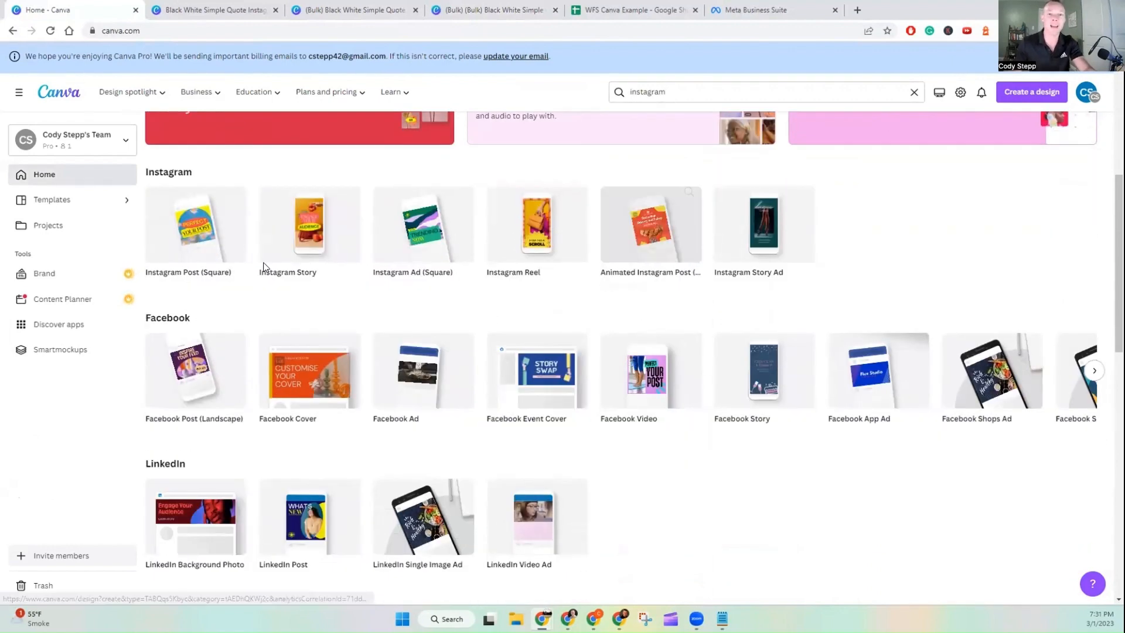
{"action": "scroll", "coordinate": [708, 304], "scroll_direction": "up", "scroll_amount": 2}
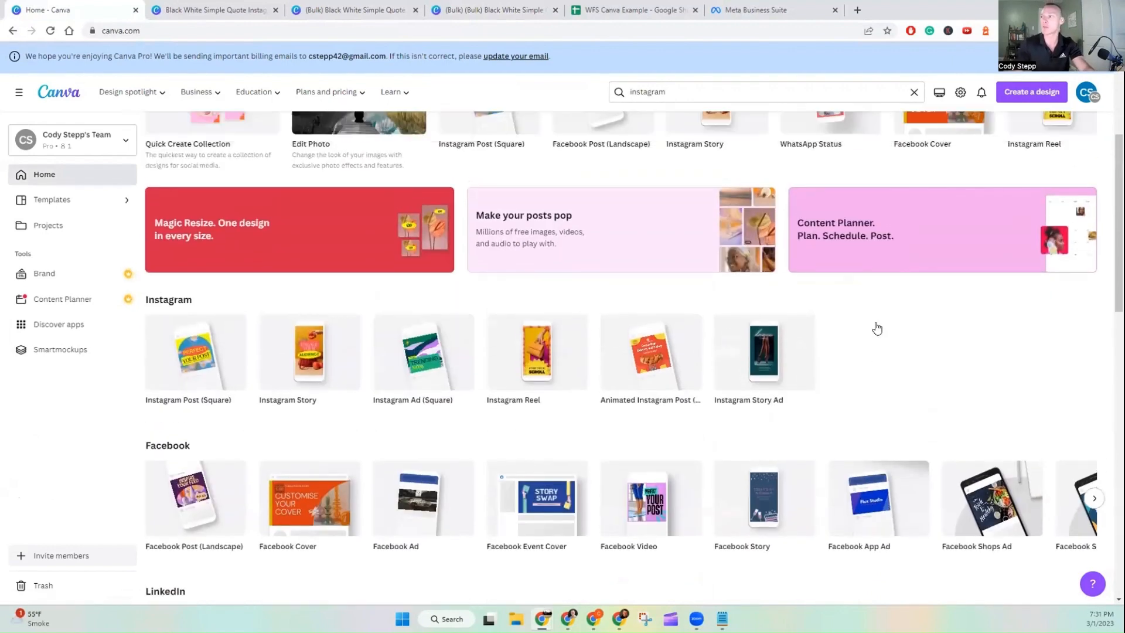
{"action": "scroll", "coordinate": [878, 328], "scroll_direction": "up", "scroll_amount": 4}
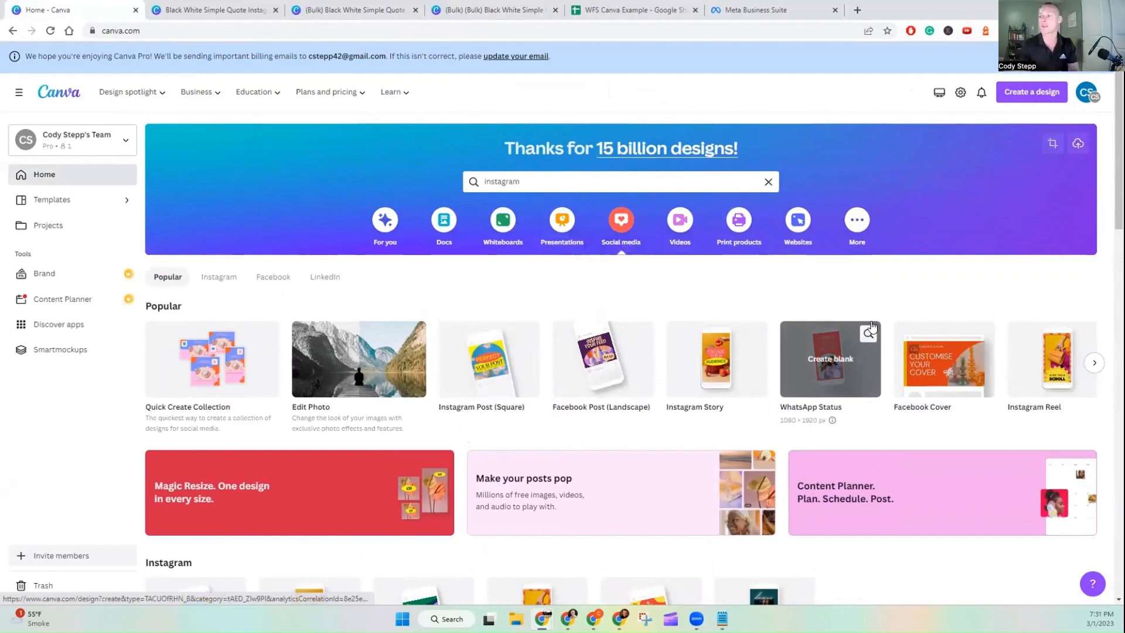
{"action": "scroll", "coordinate": [719, 305], "scroll_direction": "down", "scroll_amount": 2}
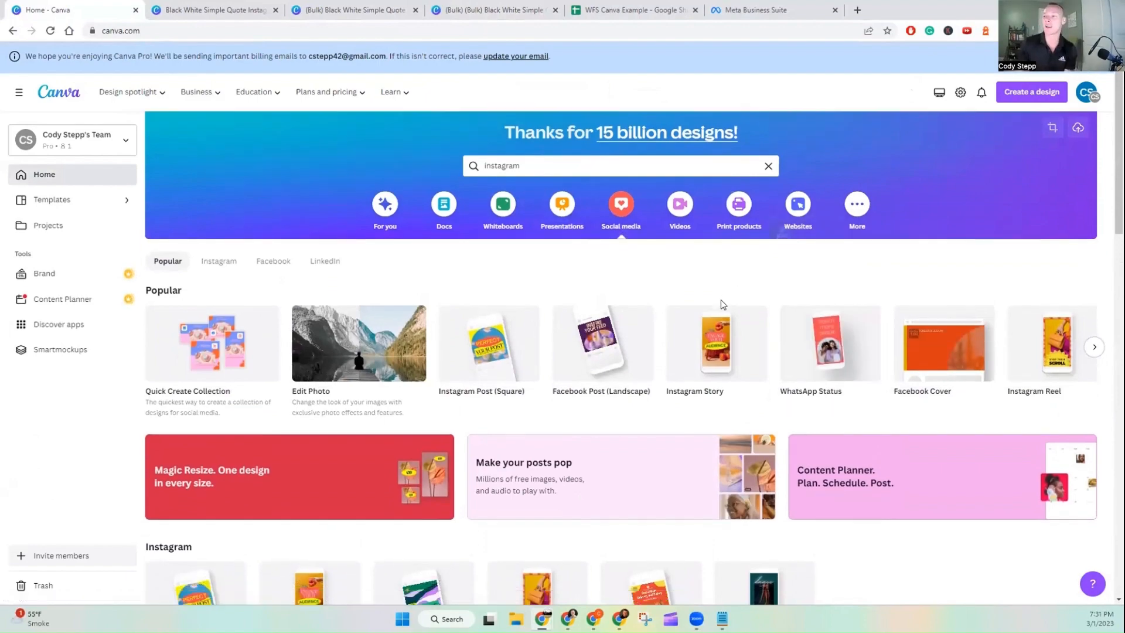
{"action": "scroll", "coordinate": [718, 309], "scroll_direction": "down", "scroll_amount": 1}
{"action": "scroll", "coordinate": [762, 328], "scroll_direction": "down", "scroll_amount": 3}
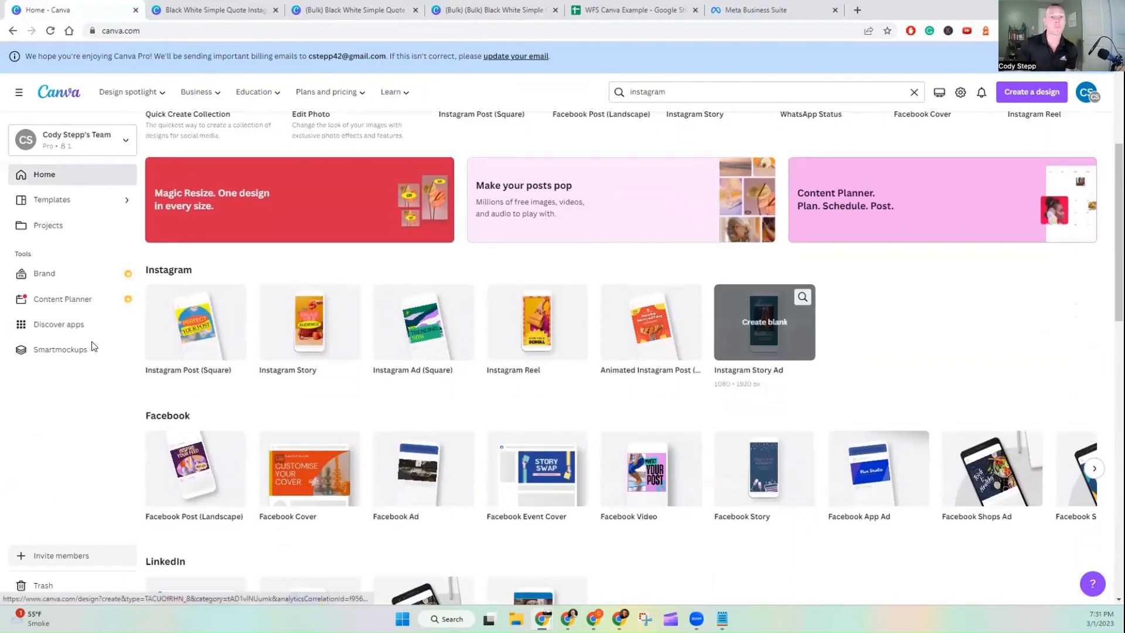